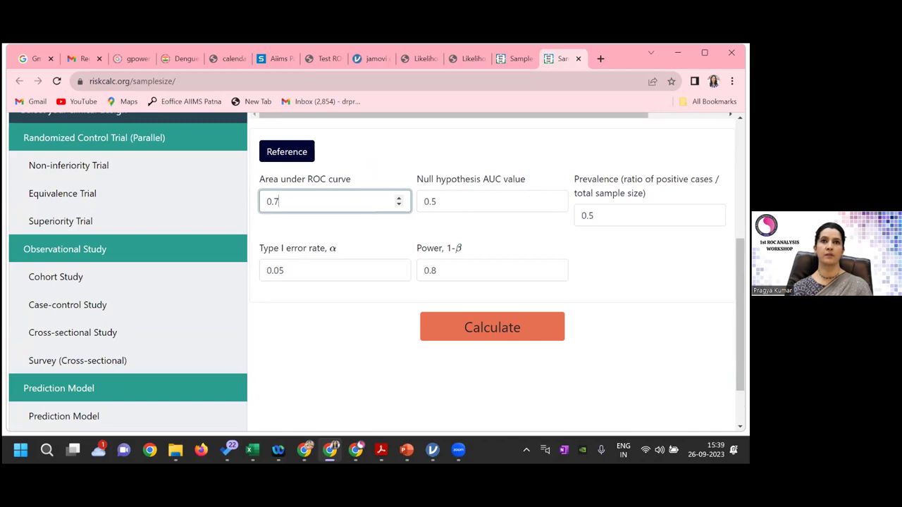
Change prevalence from 0.5 to 0.3 and recalculate: 22 positive, 50 negative, 72 total cases
{"action": "left_click", "coordinate": [602, 218]}
{"action": "key", "text": "BackSpace"}
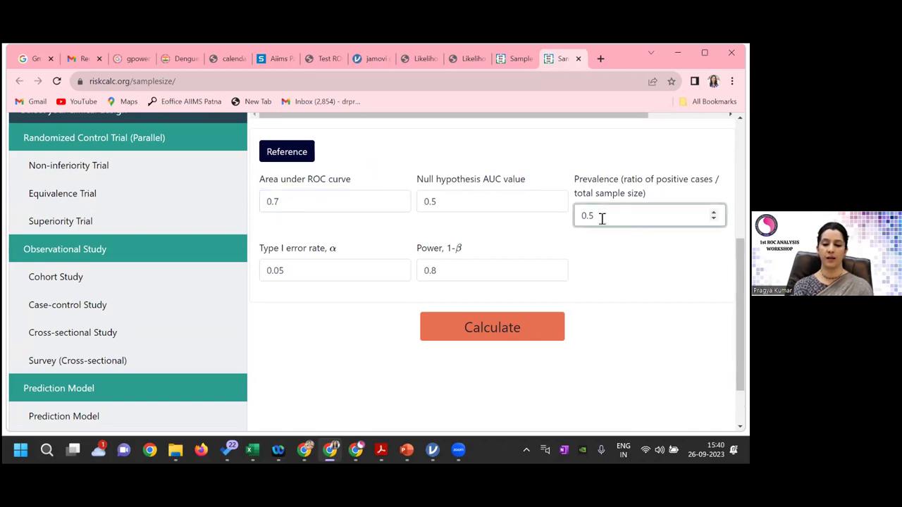
{"action": "type", "text": "3"}
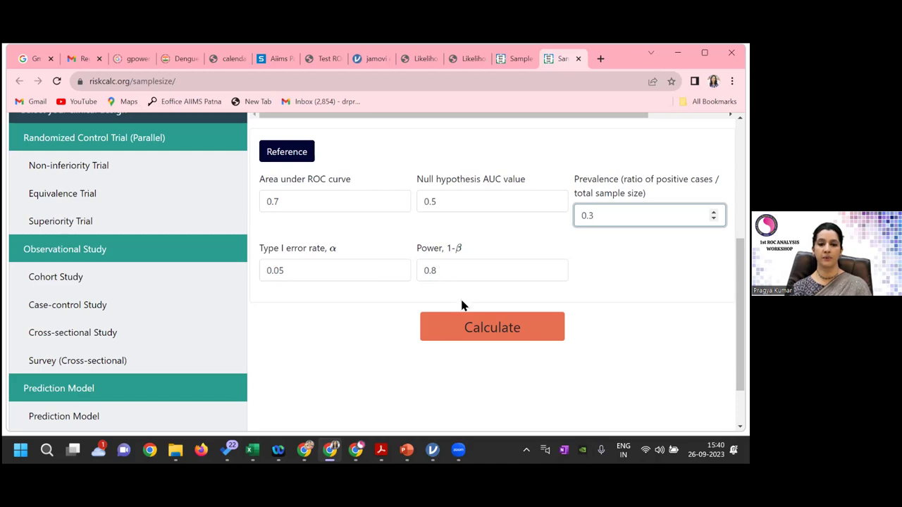
{"action": "left_click", "coordinate": [466, 327]}
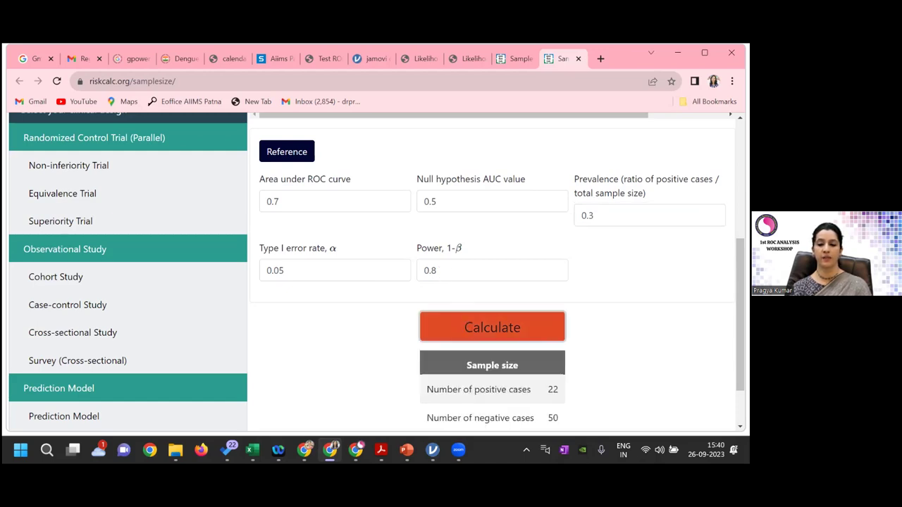
{"action": "scroll", "coordinate": [466, 327], "scroll_direction": "down", "scroll_amount": 1}
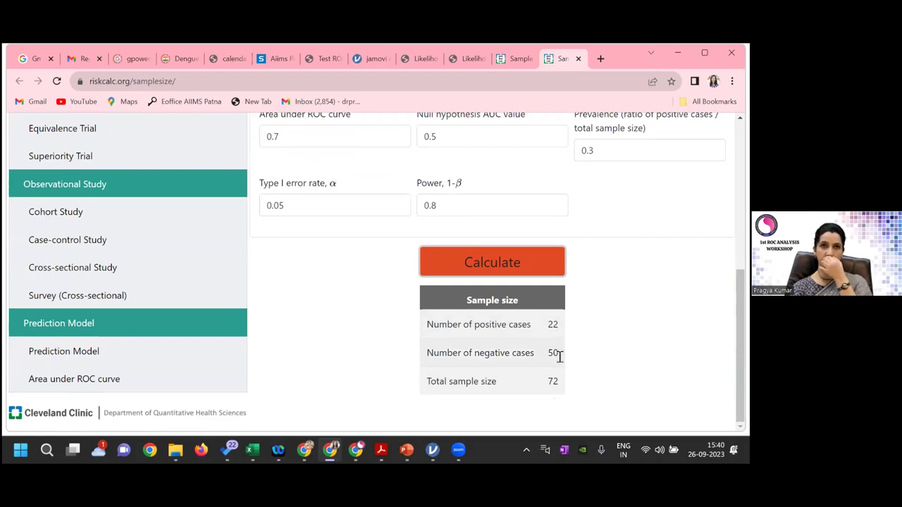
{"action": "scroll", "coordinate": [310, 191], "scroll_direction": "up", "scroll_amount": 1}
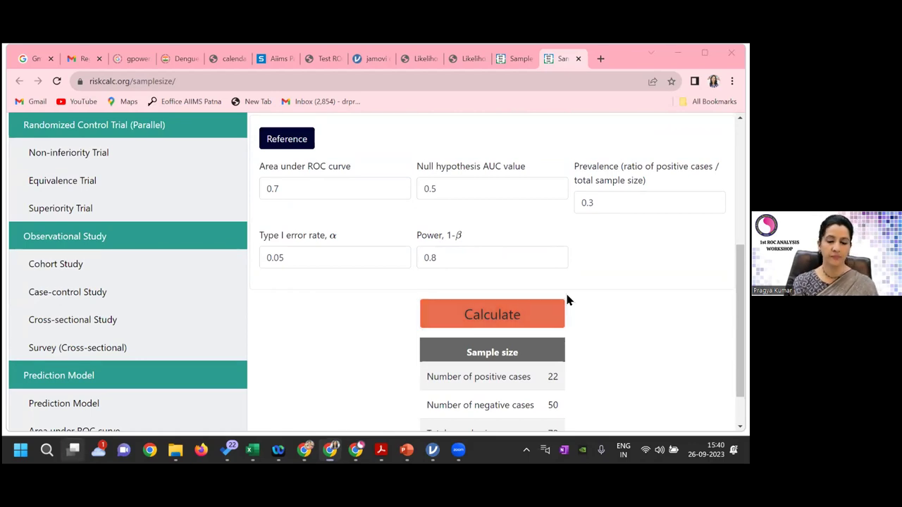
Return to the PowerPoint slide show, advance past the STARD 2015 slide, and end it
{"action": "key", "text": "super+Tab"}
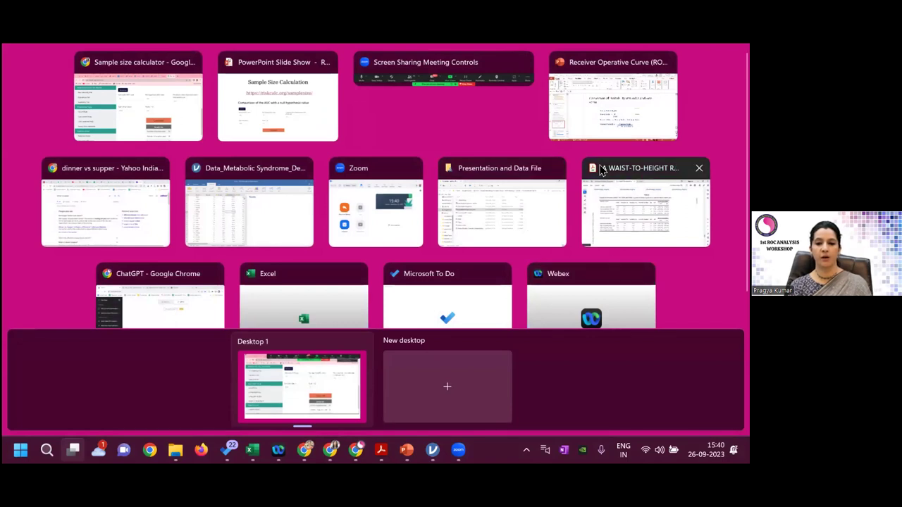
{"action": "left_click", "coordinate": [286, 119]}
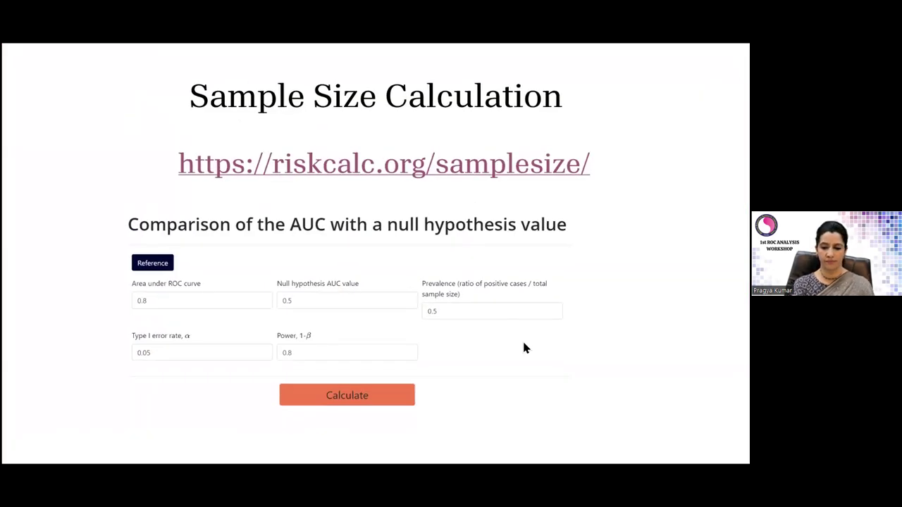
{"action": "key", "text": "Right"}
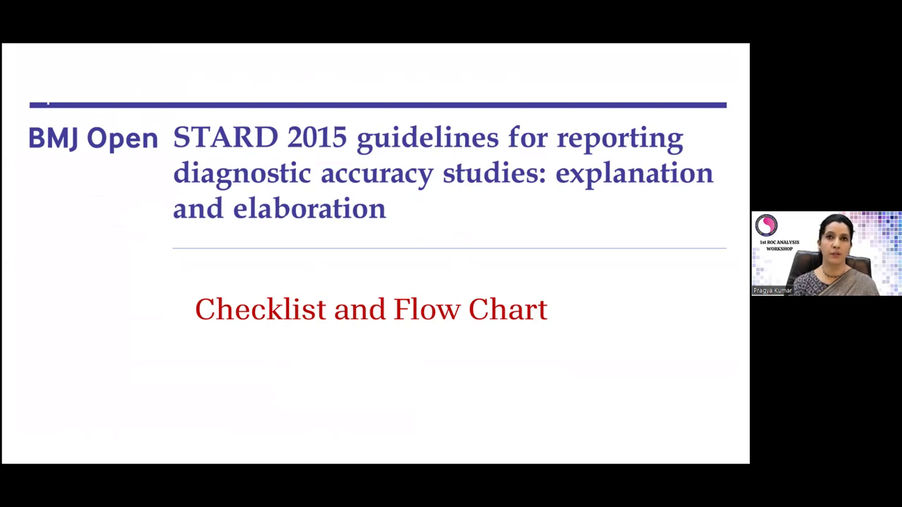
{"action": "key", "text": "Right"}
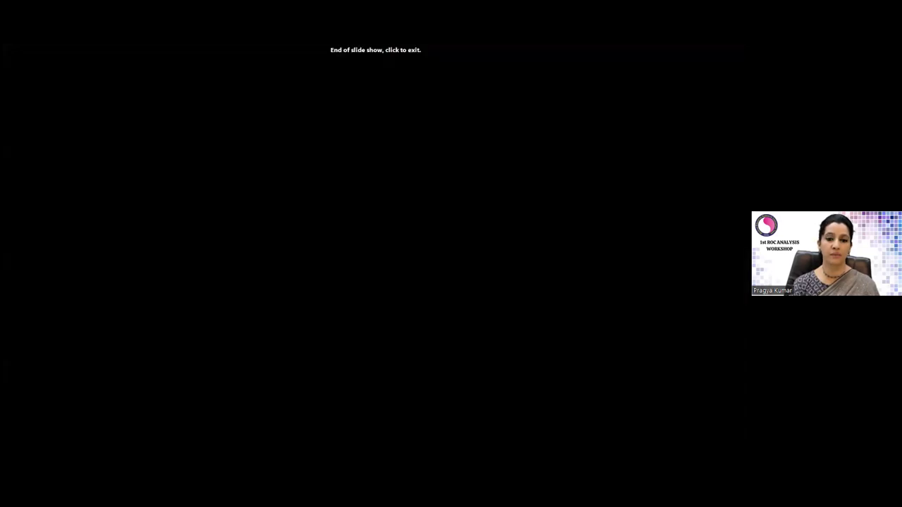
{"action": "key", "text": "Escape"}
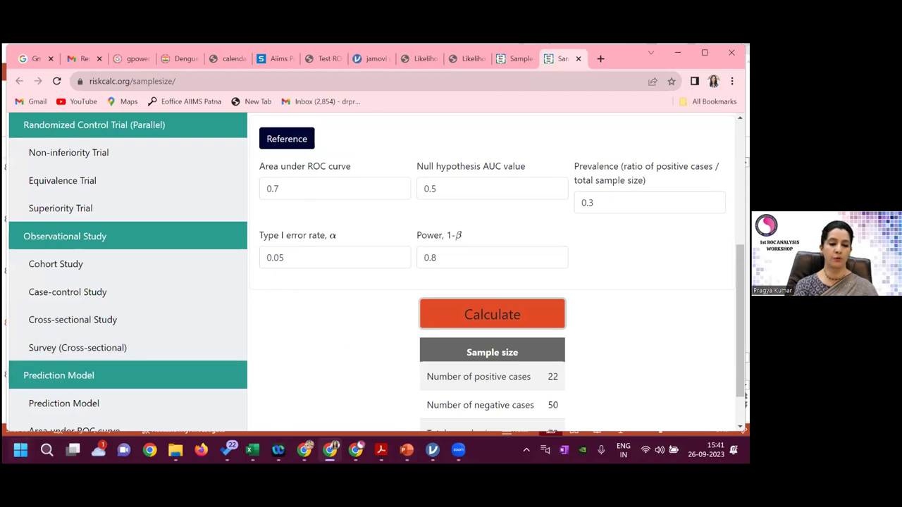
{"action": "left_click", "coordinate": [21, 450]}
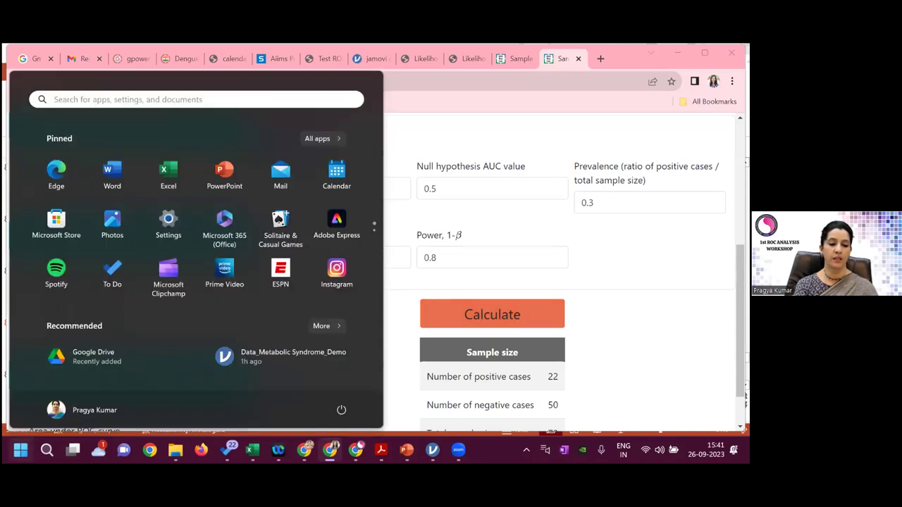
{"action": "type", "text": "jam"}
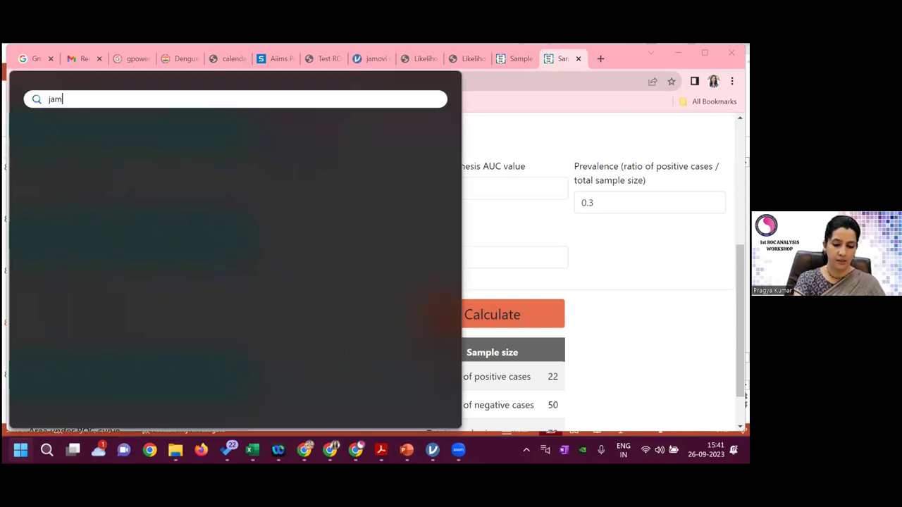
{"action": "type", "text": "ovi"}
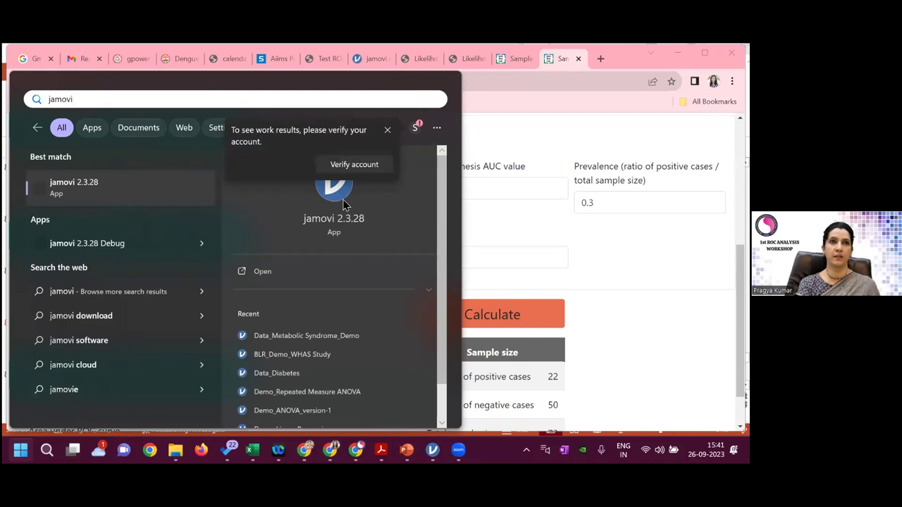
{"action": "left_click", "coordinate": [387, 131]}
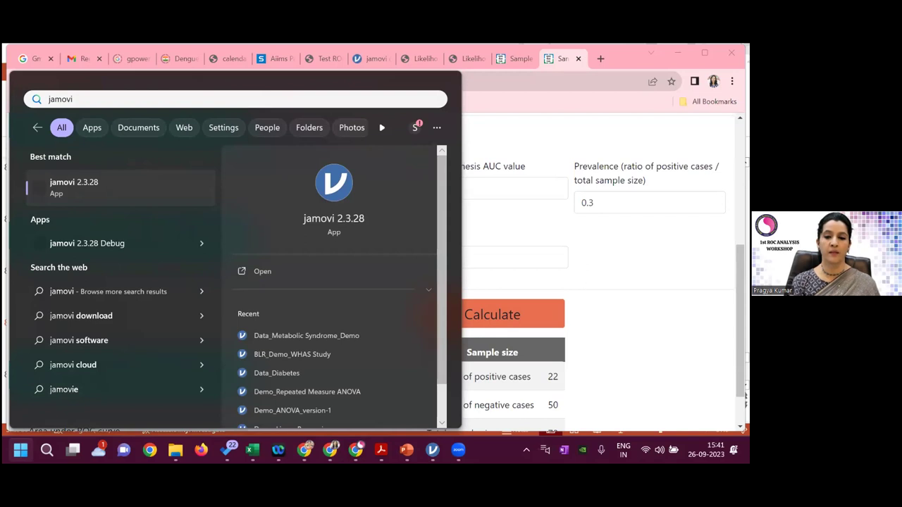
{"action": "key", "text": "Escape"}
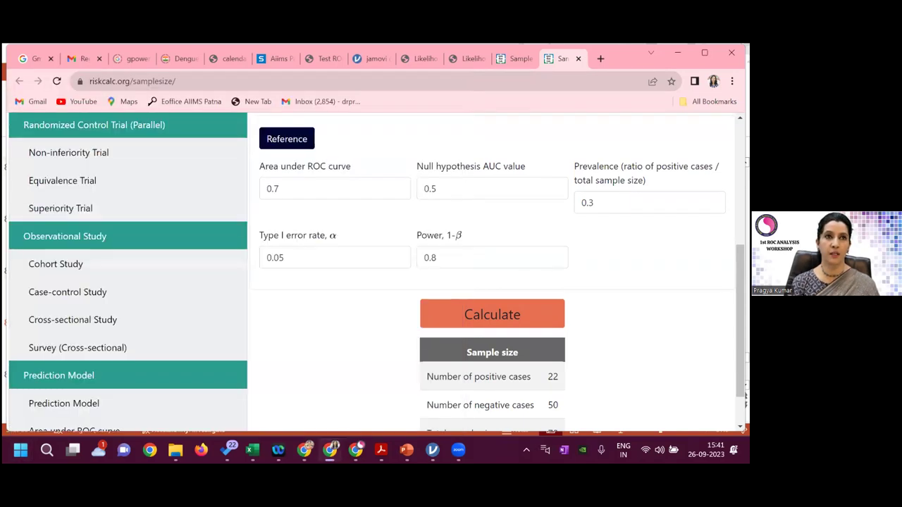
{"action": "mouse_move", "coordinate": [432, 449]}
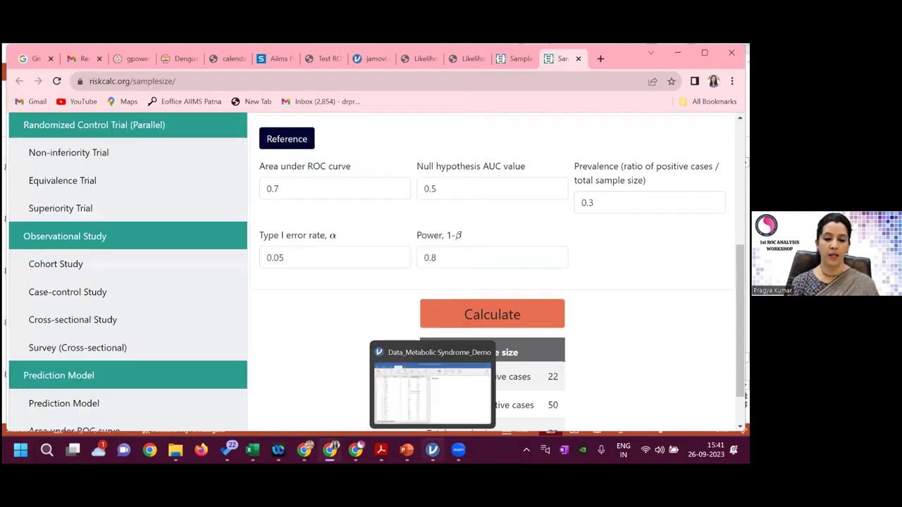
Bring the jamovi Data_Metabolic Syndrome_Demo window to the front
{"action": "left_click", "coordinate": [436, 401]}
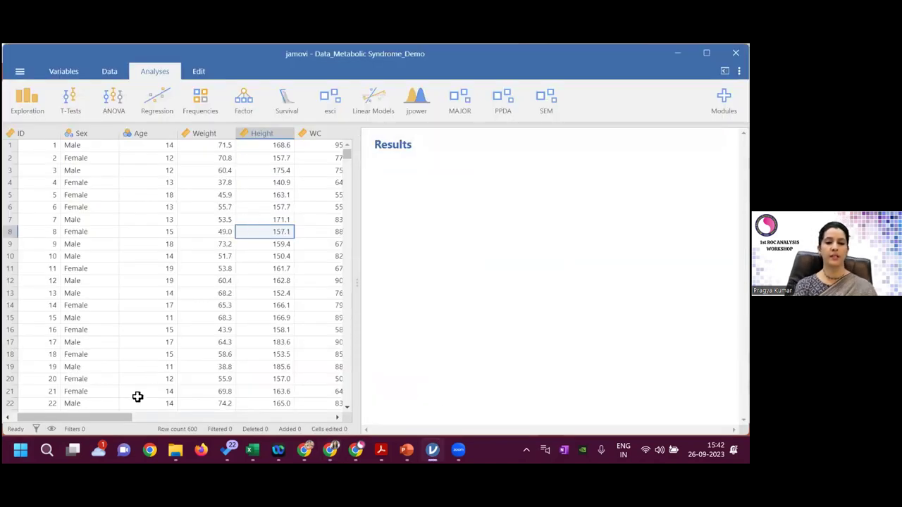
{"action": "left_click_drag", "start_coordinate": [129, 418], "coordinate": [118, 418]}
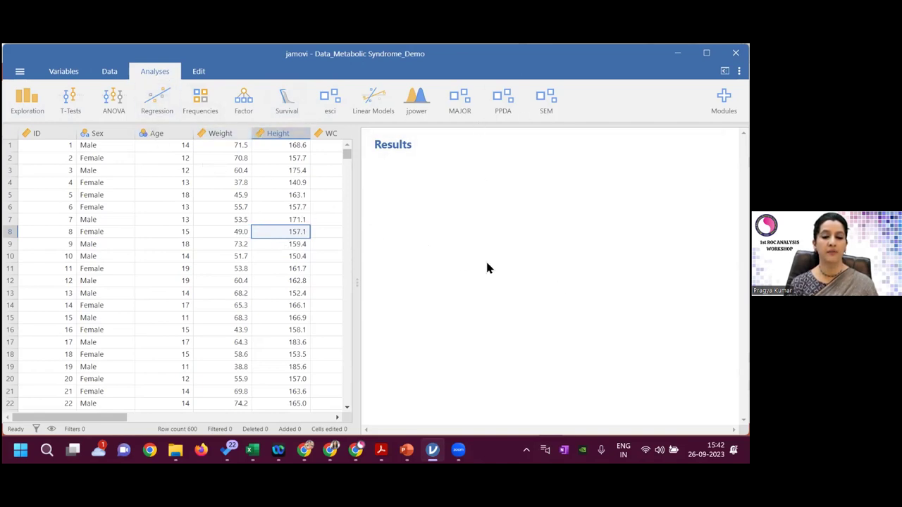
In the Variables view, leave Sex as Nominal and set Age's measure type to Continuous
{"action": "left_click", "coordinate": [60, 73]}
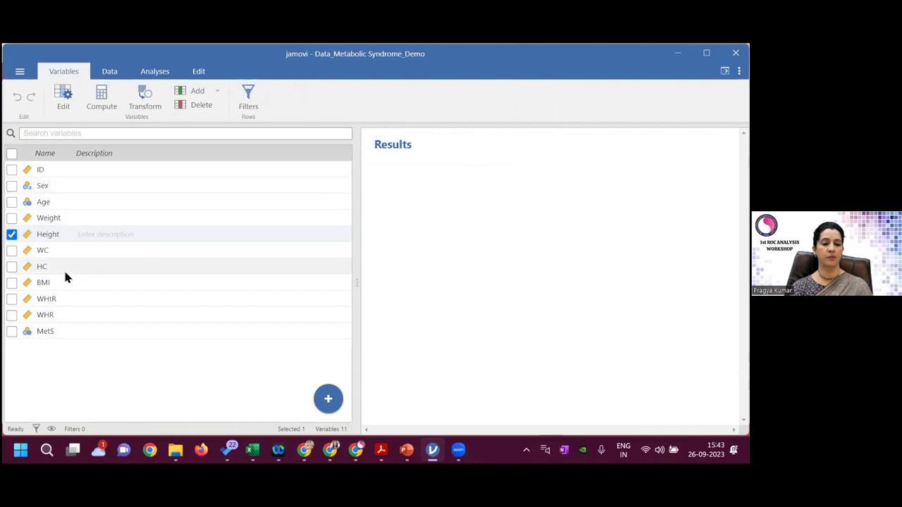
{"action": "double_click", "coordinate": [53, 191]}
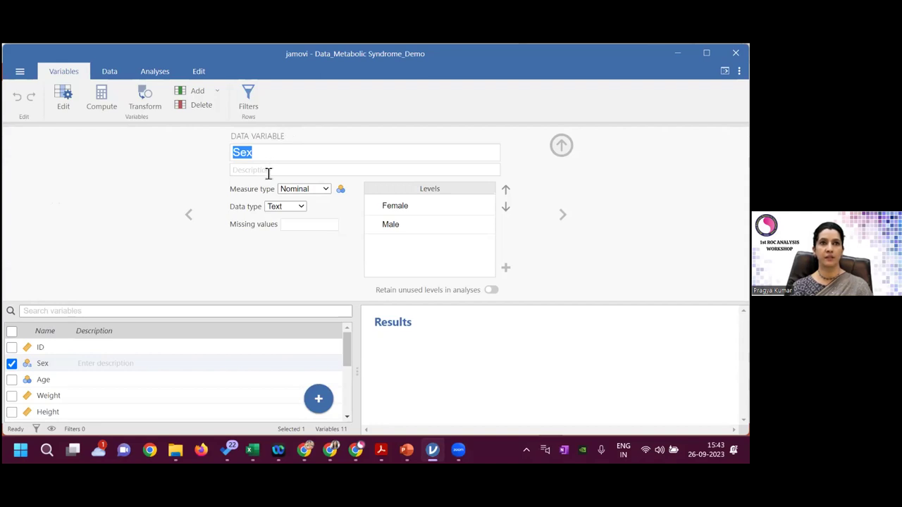
{"action": "left_click", "coordinate": [324, 190]}
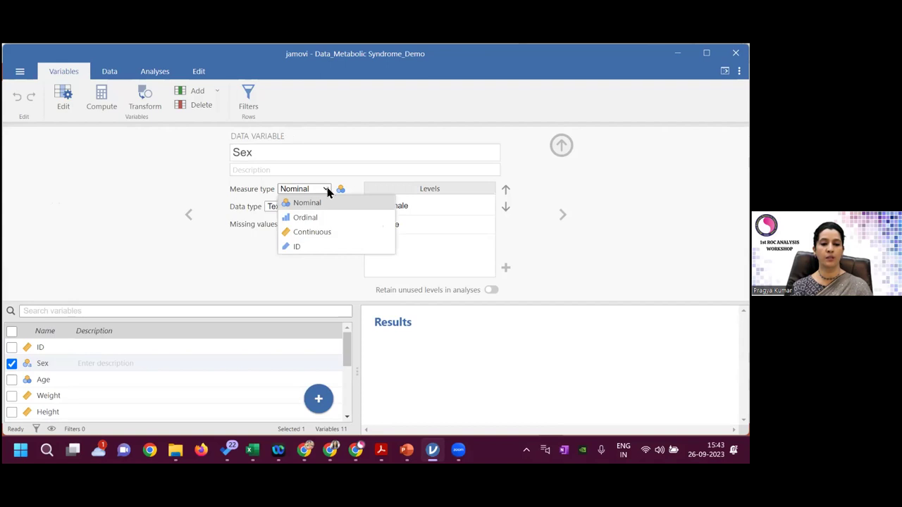
{"action": "left_click", "coordinate": [327, 191]}
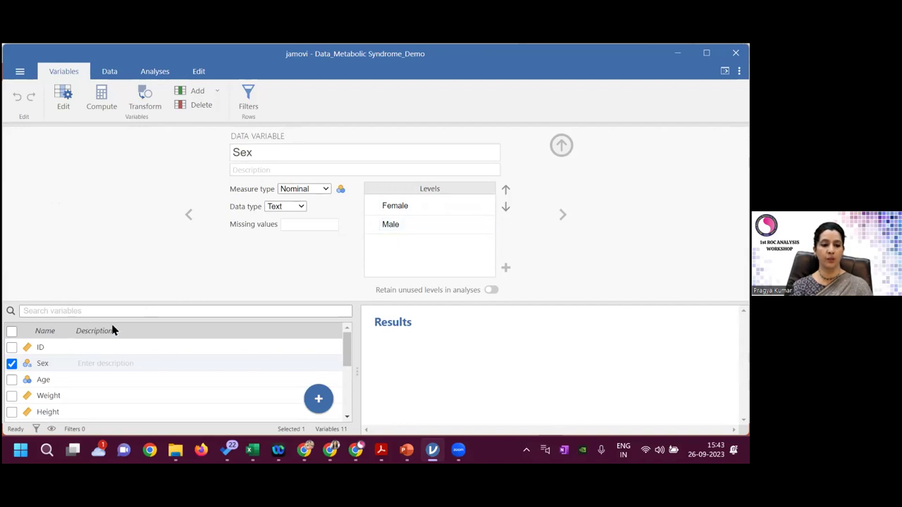
{"action": "left_click", "coordinate": [80, 380]}
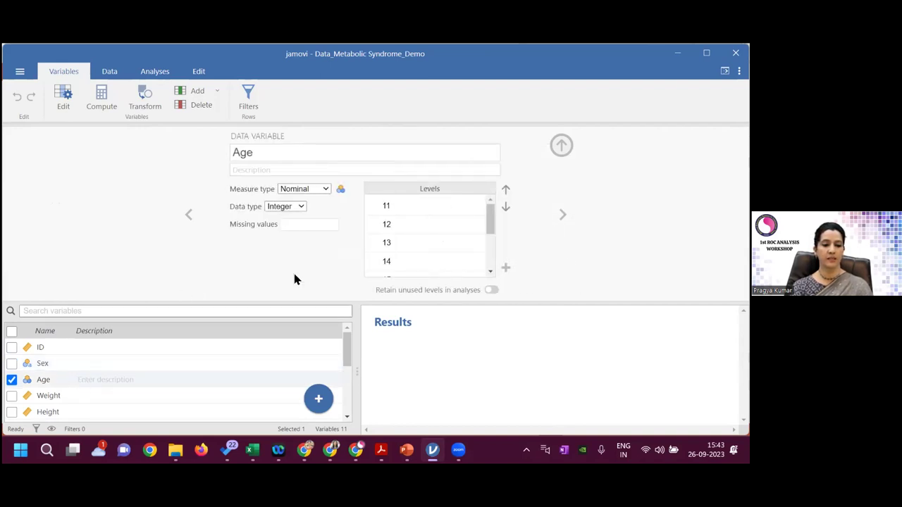
{"action": "left_click", "coordinate": [327, 192]}
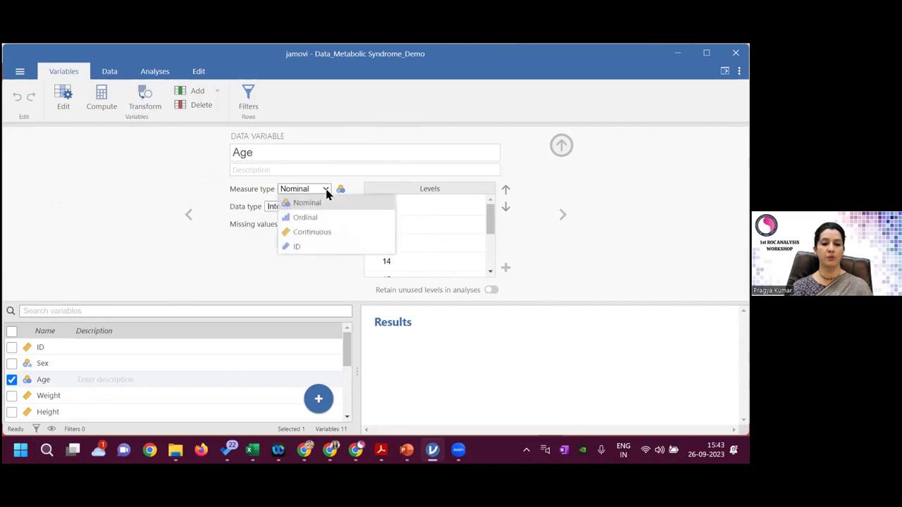
{"action": "left_click", "coordinate": [316, 232]}
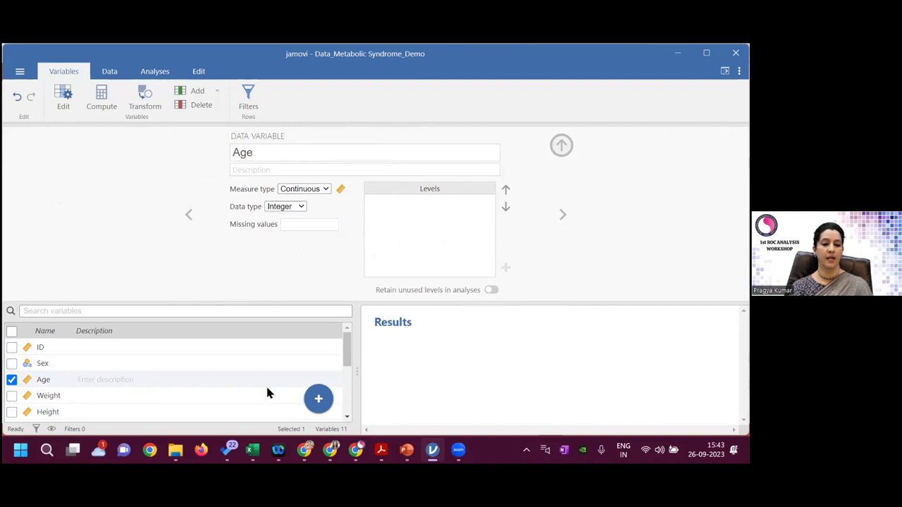
Step through the Weight, Height, WC, BMI, WHtR, WHR and MetS variable settings
{"action": "left_click", "coordinate": [558, 214]}
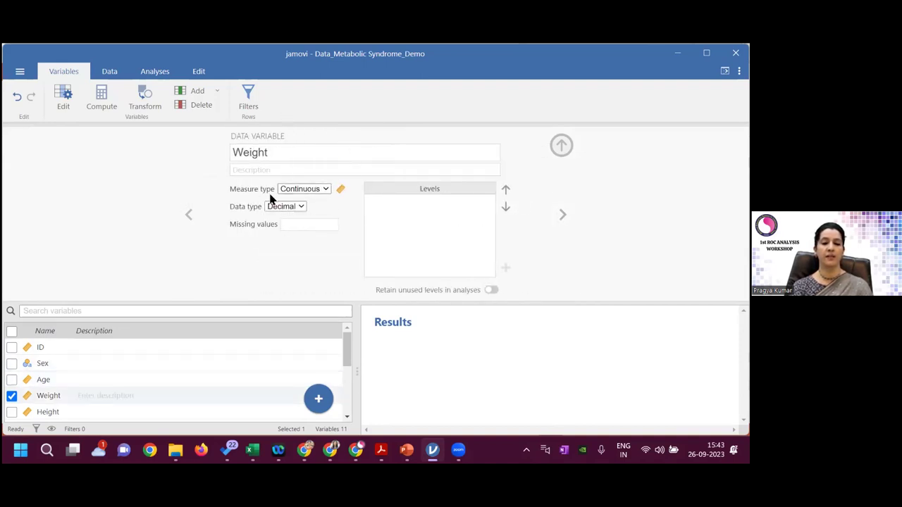
{"action": "left_click", "coordinate": [562, 215]}
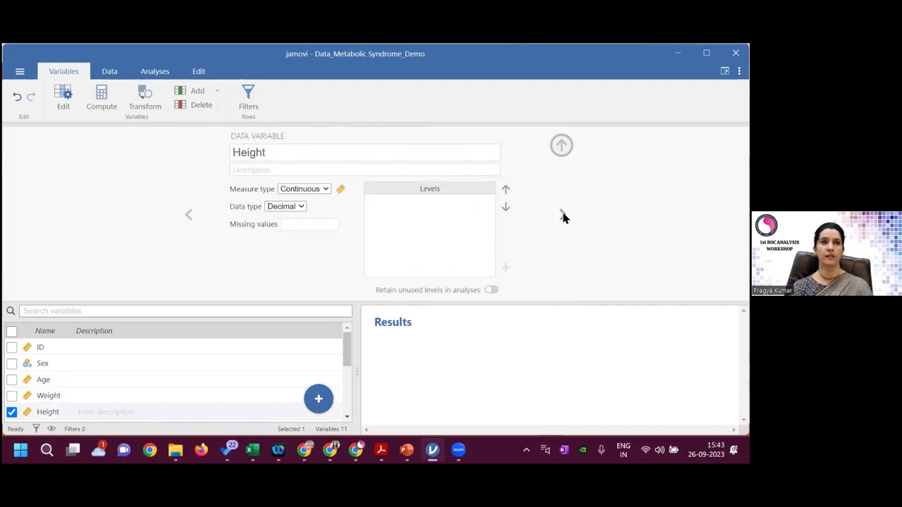
{"action": "left_click", "coordinate": [561, 215]}
{"action": "left_click", "coordinate": [562, 215]}
{"action": "left_click", "coordinate": [562, 215]}
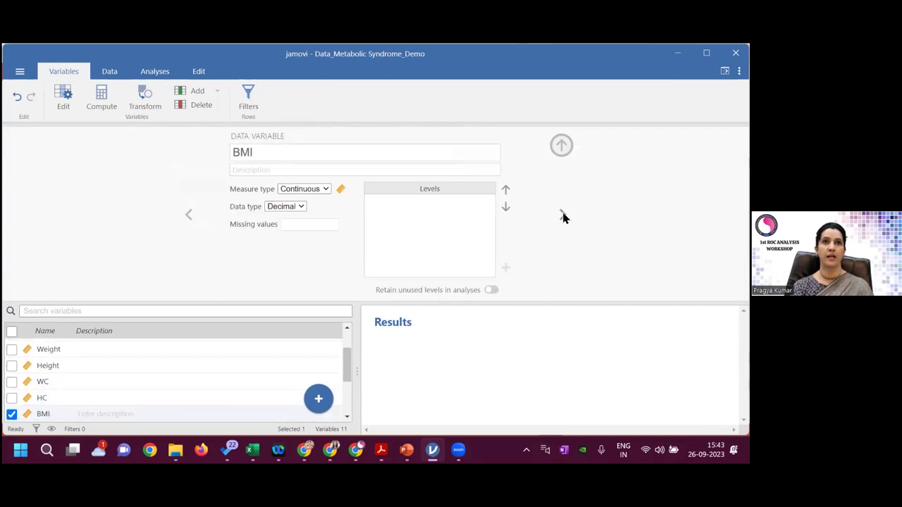
{"action": "left_click", "coordinate": [561, 215]}
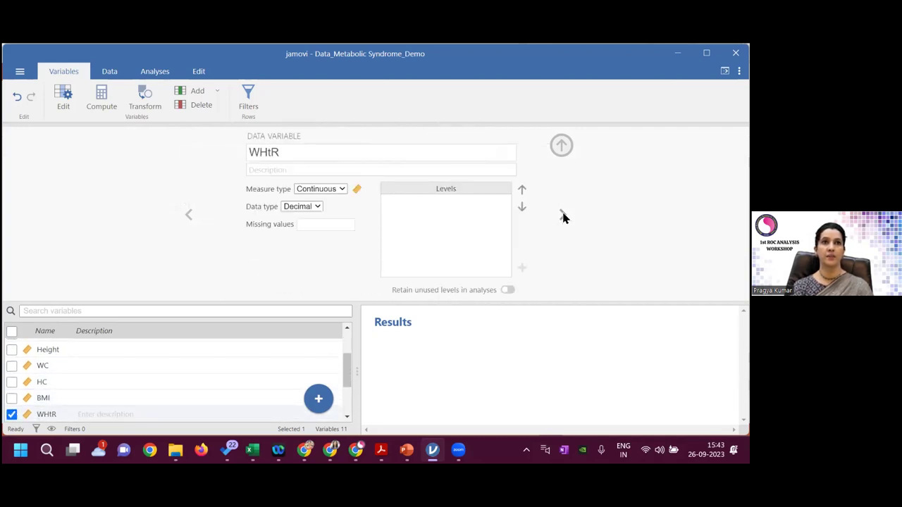
{"action": "left_click", "coordinate": [561, 214]}
{"action": "left_click", "coordinate": [561, 215]}
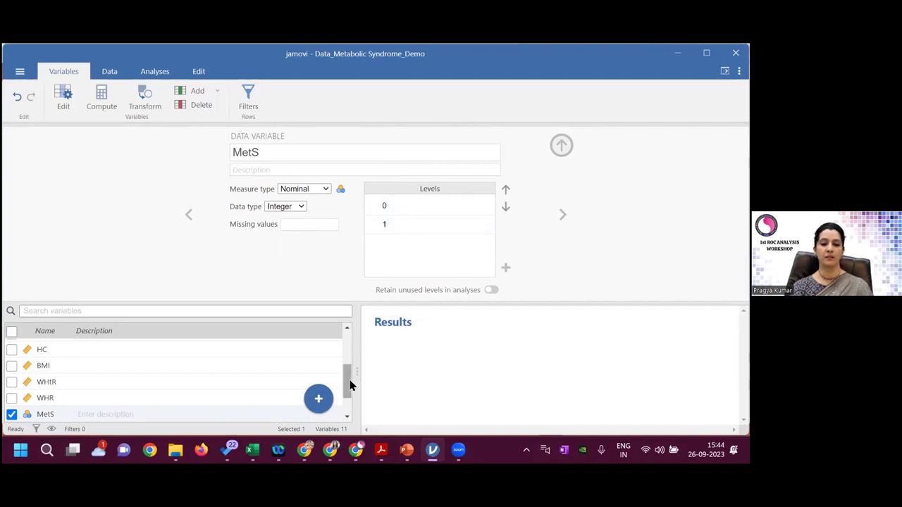
Close the variable settings editor and return to the data spreadsheet
{"action": "left_click_drag", "start_coordinate": [347, 381], "coordinate": [344, 343]}
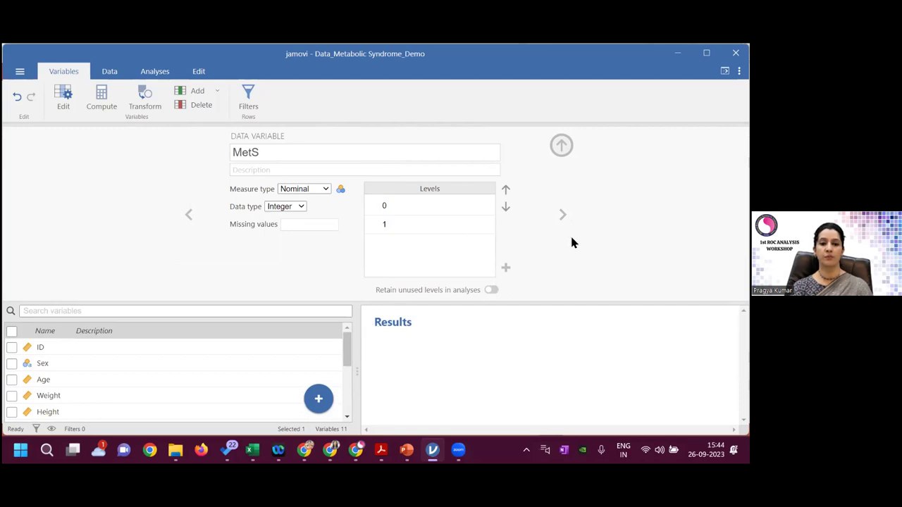
{"action": "left_click", "coordinate": [562, 145]}
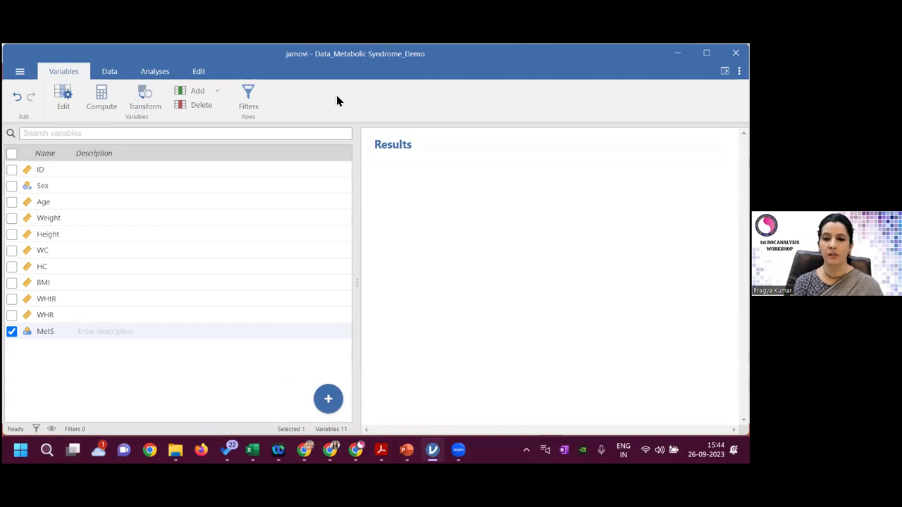
{"action": "left_click", "coordinate": [109, 73]}
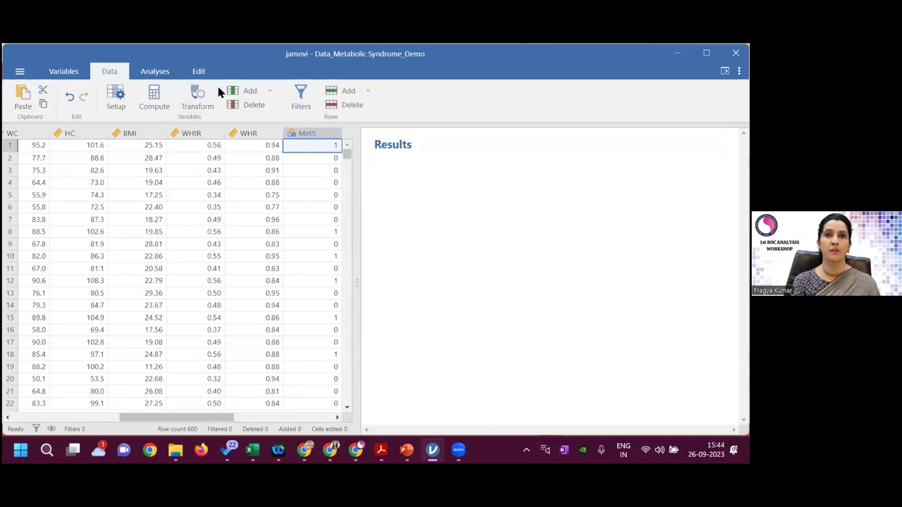
Launch the Windows file dialog through jamovi's Open > Browse
{"action": "left_click", "coordinate": [20, 72]}
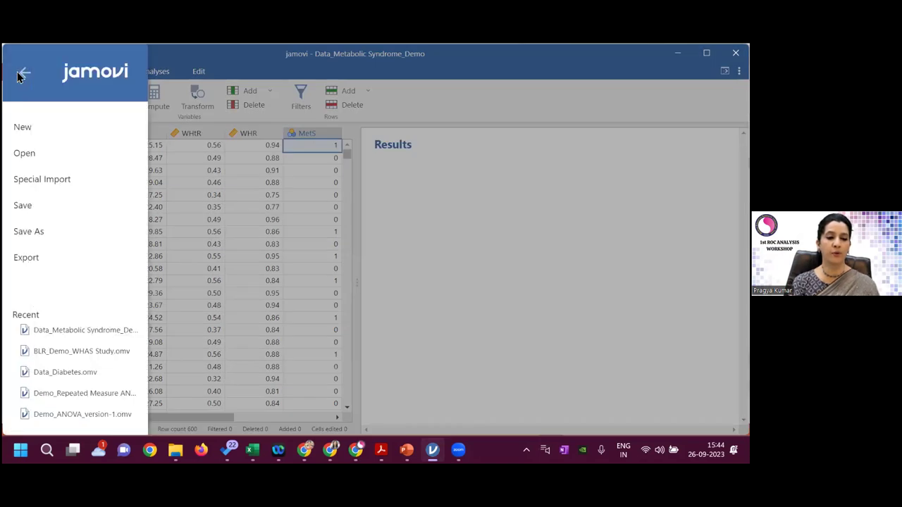
{"action": "left_click", "coordinate": [203, 53]}
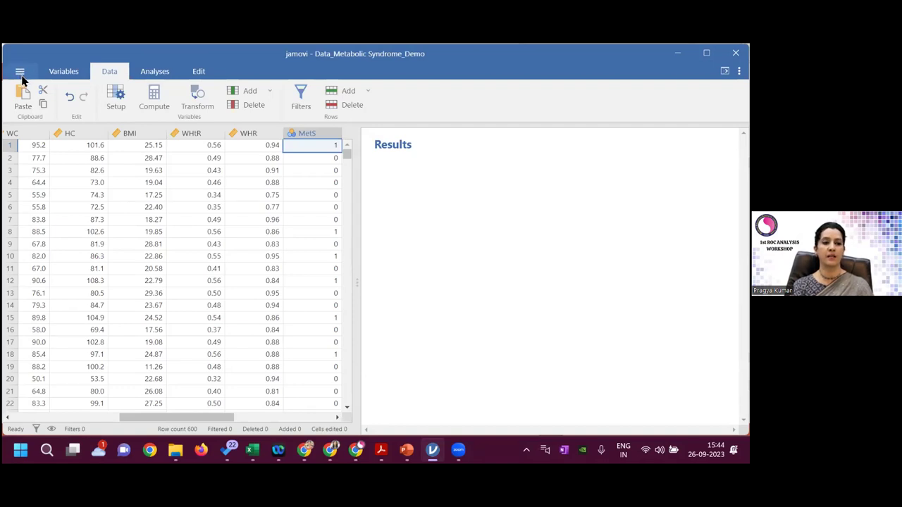
{"action": "left_click", "coordinate": [19, 73]}
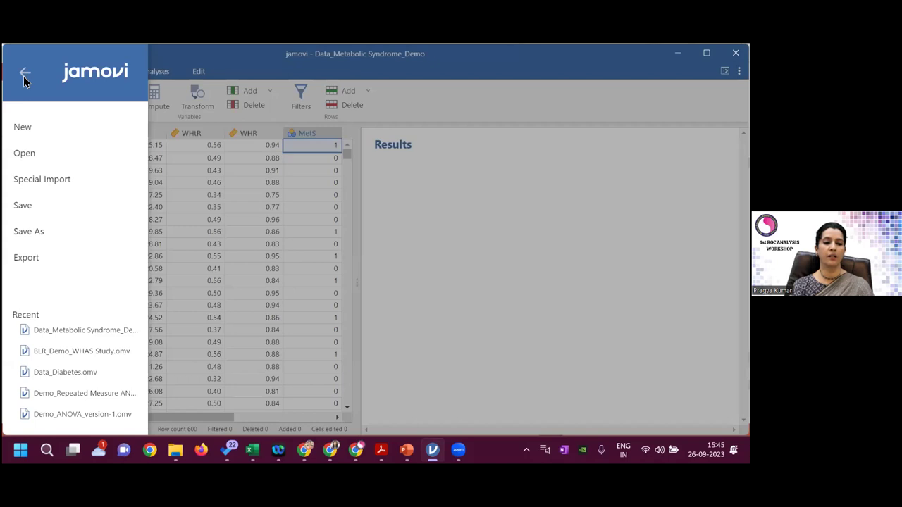
{"action": "left_click", "coordinate": [64, 161]}
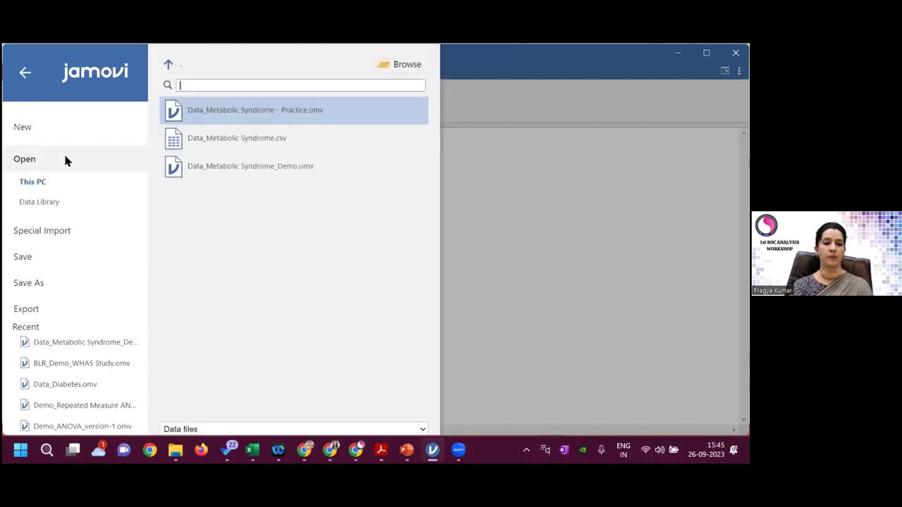
{"action": "left_click", "coordinate": [407, 67]}
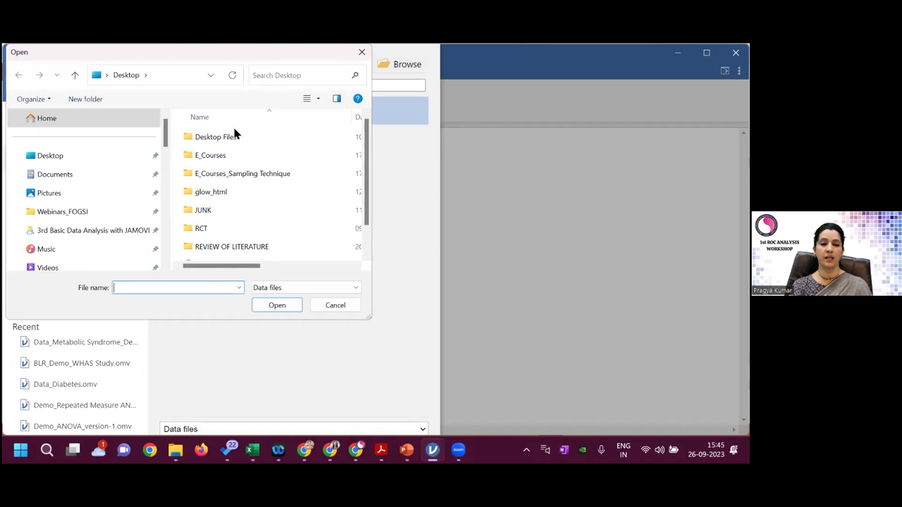
View the Desktop folder and openable file types, then cancel the Windows Open window
{"action": "left_click", "coordinate": [92, 162]}
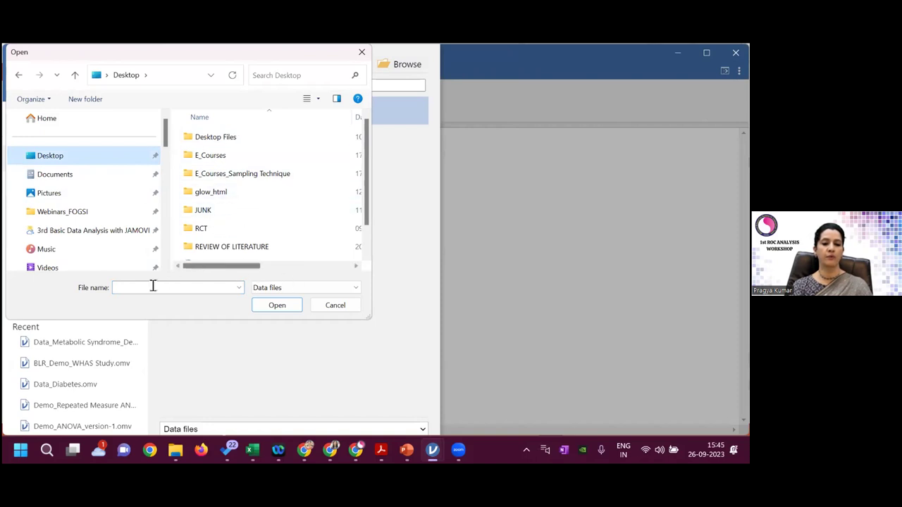
{"action": "left_click", "coordinate": [355, 292]}
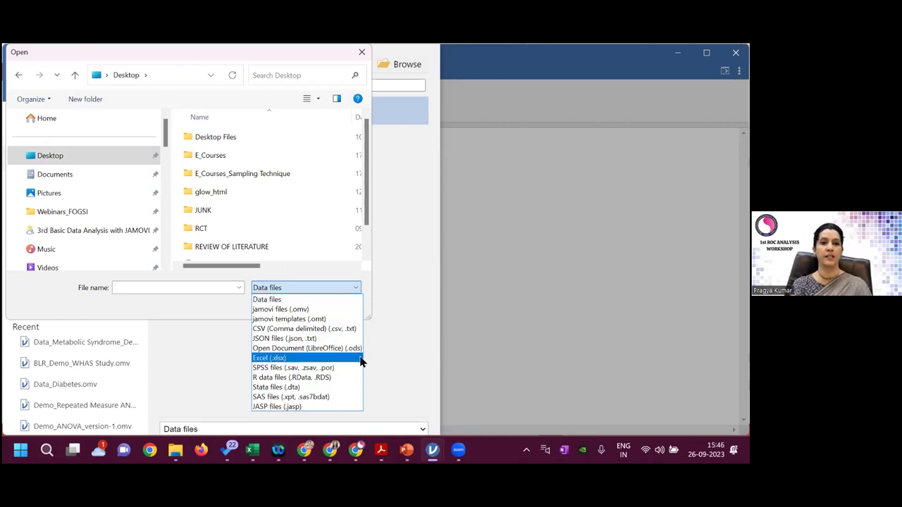
{"action": "key", "text": "Escape"}
{"action": "key", "text": "Escape"}
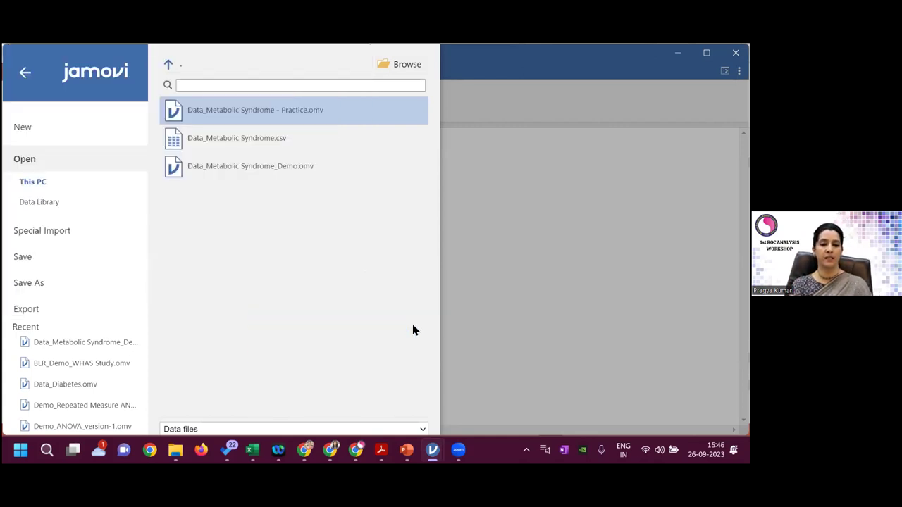
Dismiss the Browse dialog and reopen Data_Metabolic Syndrome_Demo.omv from the Open list
{"action": "left_click", "coordinate": [407, 65]}
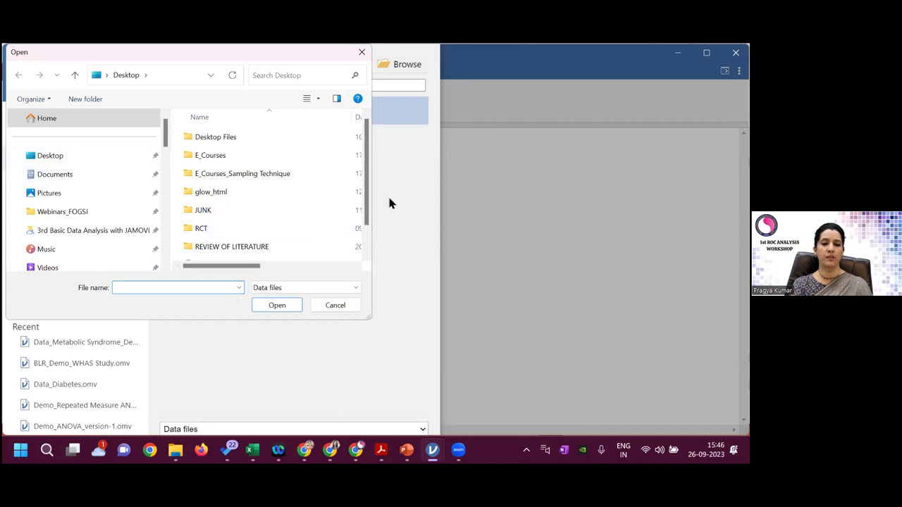
{"action": "left_click", "coordinate": [363, 54]}
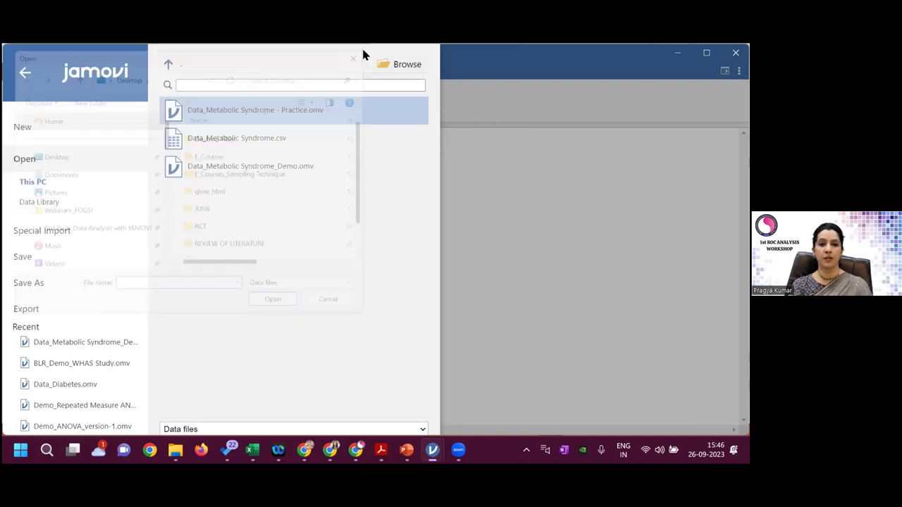
{"action": "left_click", "coordinate": [333, 166]}
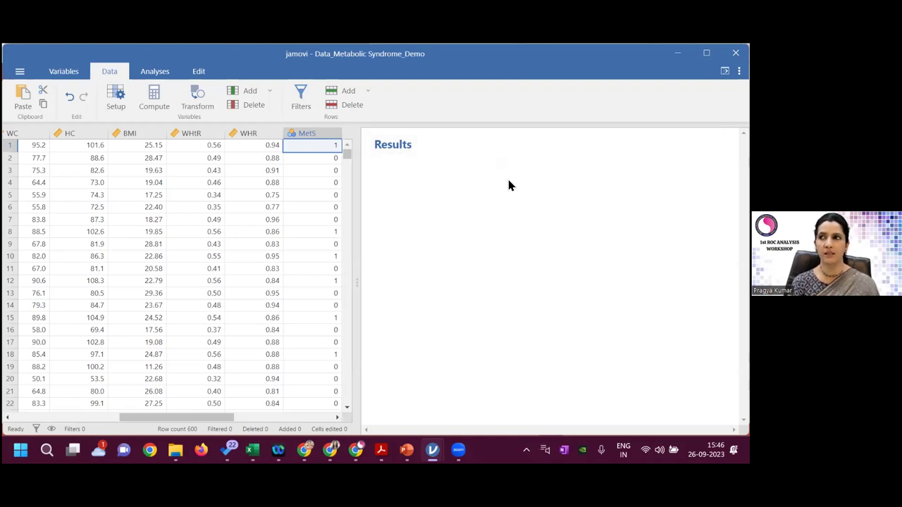
Open and cancel the Browse dialog again, then show the Variables list of all 11 variables
{"action": "left_click", "coordinate": [20, 73]}
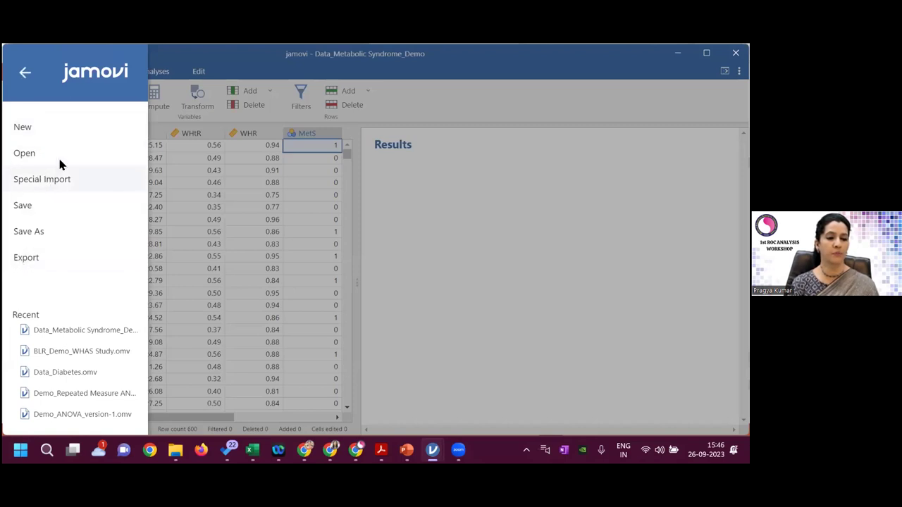
{"action": "left_click", "coordinate": [38, 155]}
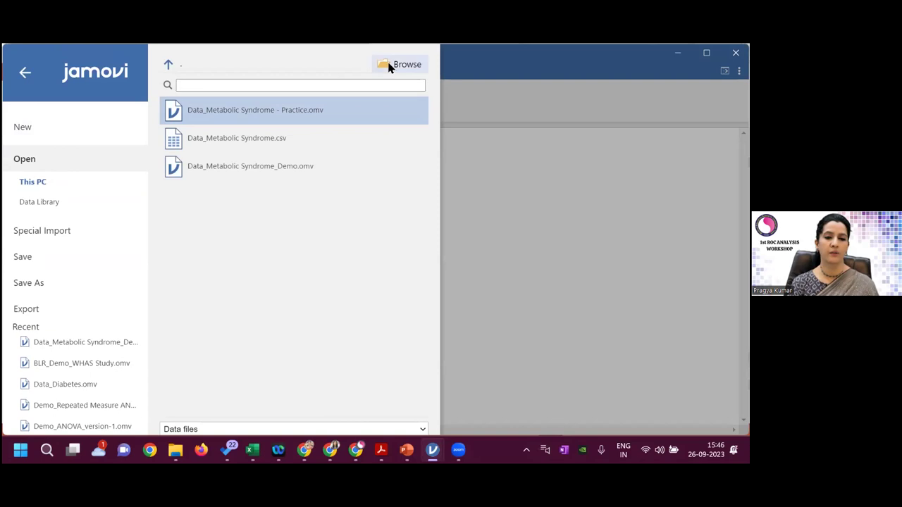
{"action": "left_click", "coordinate": [395, 63]}
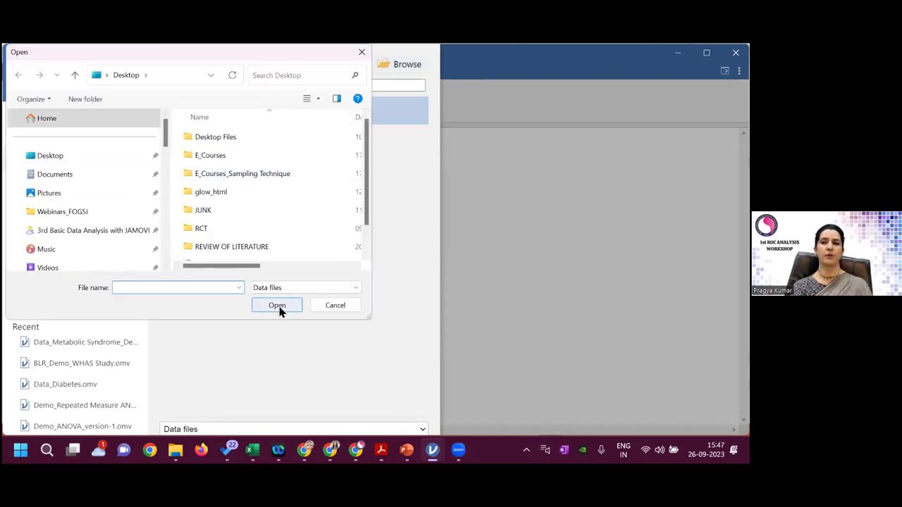
{"action": "left_click", "coordinate": [363, 52]}
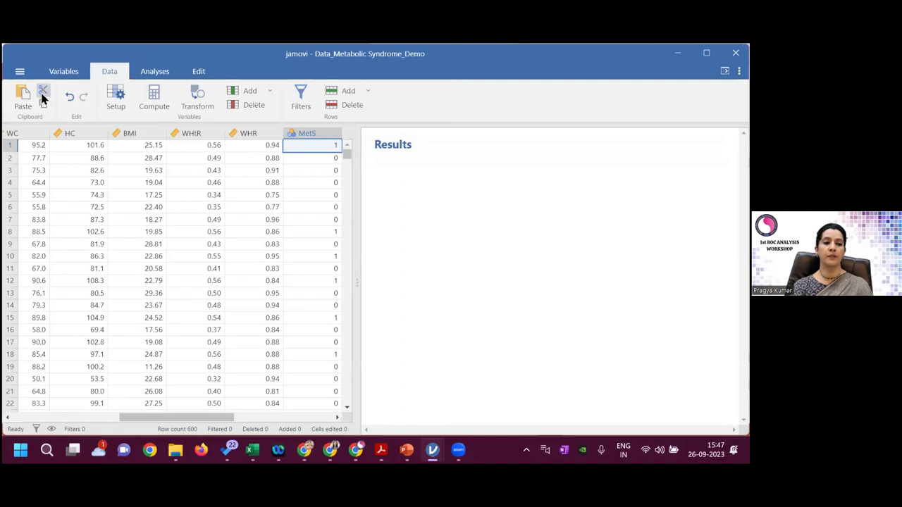
{"action": "left_click", "coordinate": [58, 73]}
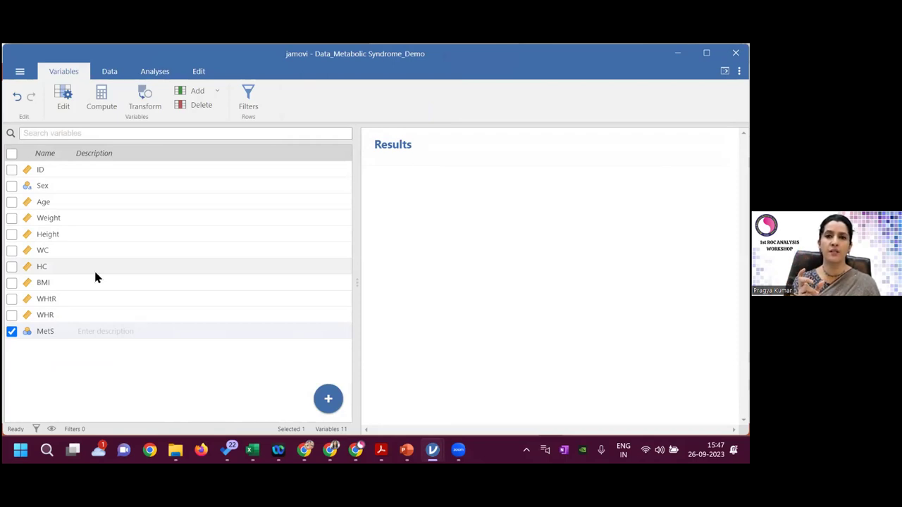
Select ID and Sex, opening and closing the Sex variable's settings
{"action": "left_click", "coordinate": [40, 172]}
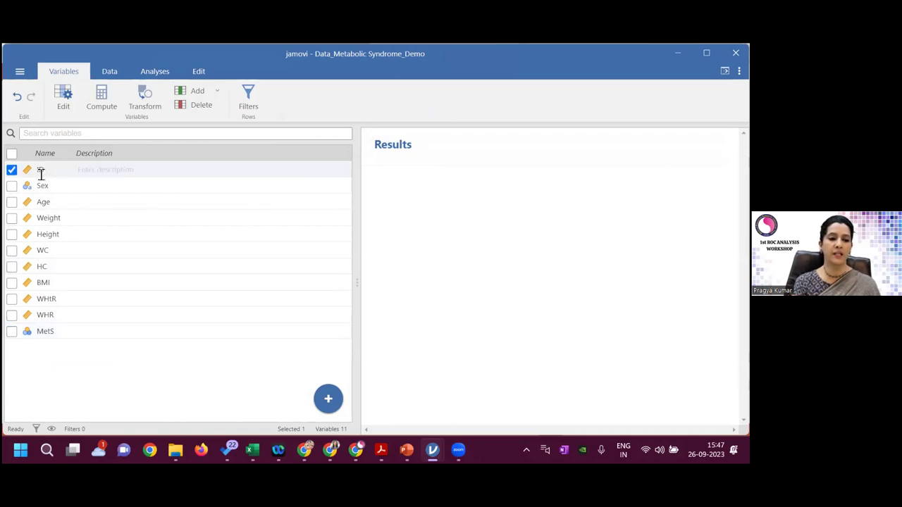
{"action": "left_click", "coordinate": [60, 185]}
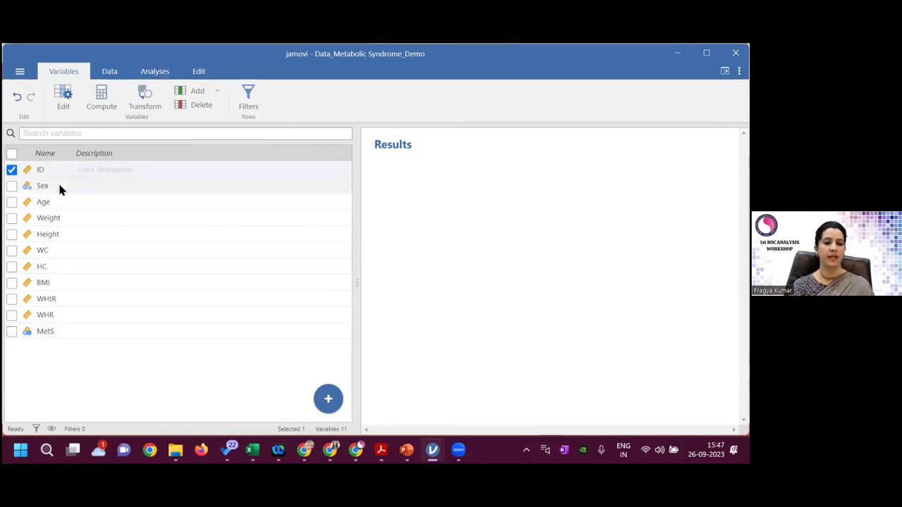
{"action": "double_click", "coordinate": [60, 186]}
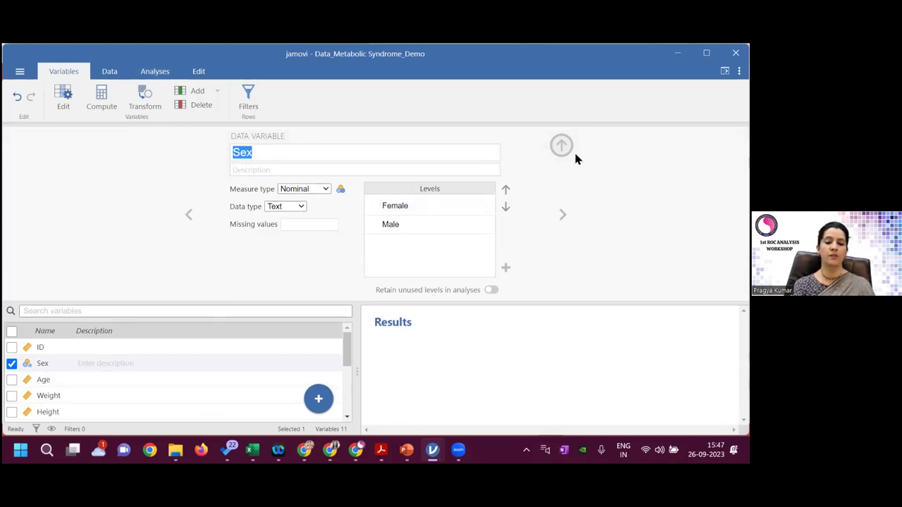
{"action": "left_click", "coordinate": [554, 150]}
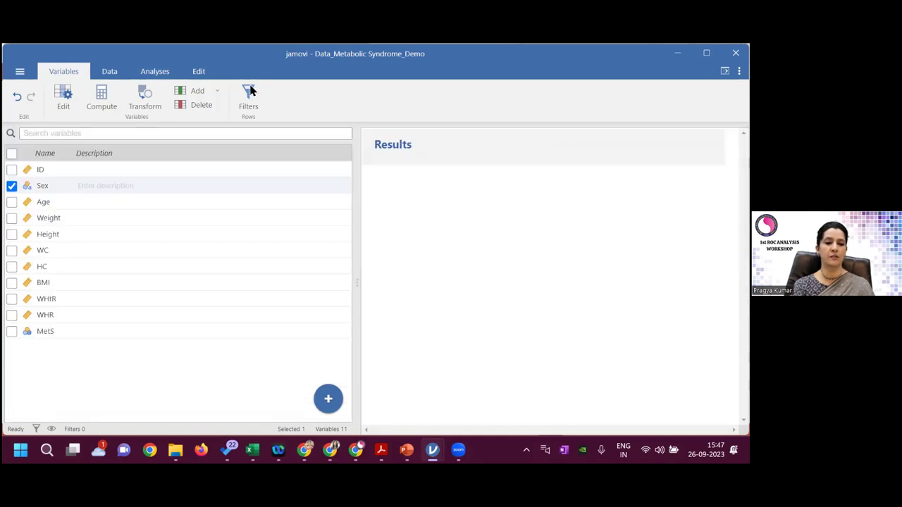
{"action": "left_click", "coordinate": [46, 169]}
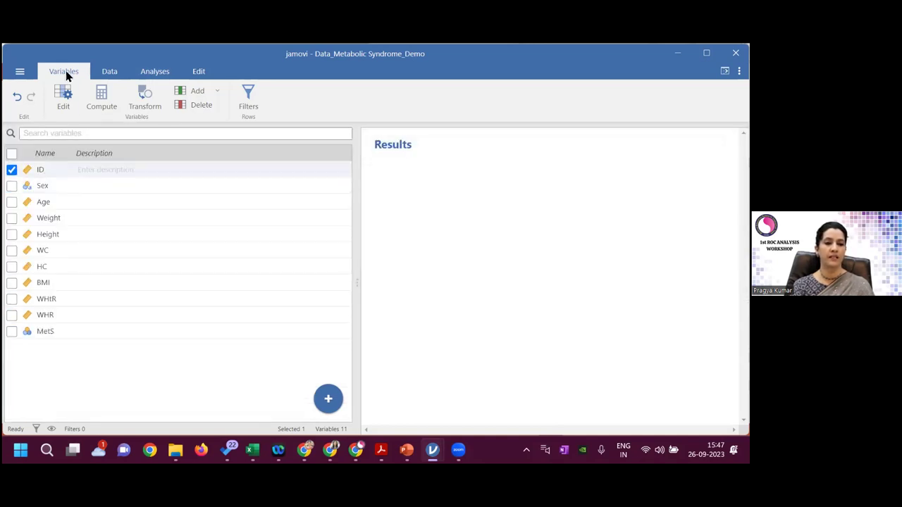
Return to the data spreadsheet, bring the WC column into view, and show the Analyses tab
{"action": "left_click", "coordinate": [112, 72]}
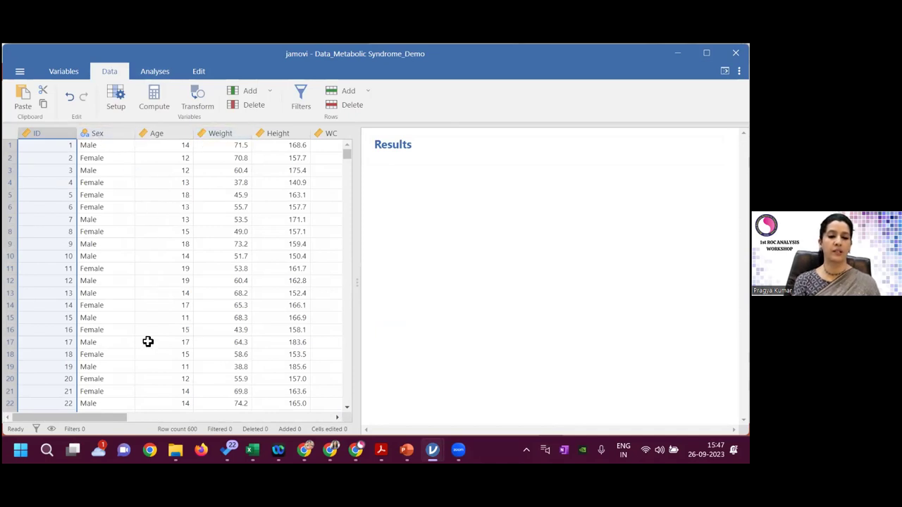
{"action": "left_click_drag", "start_coordinate": [104, 420], "coordinate": [111, 417]}
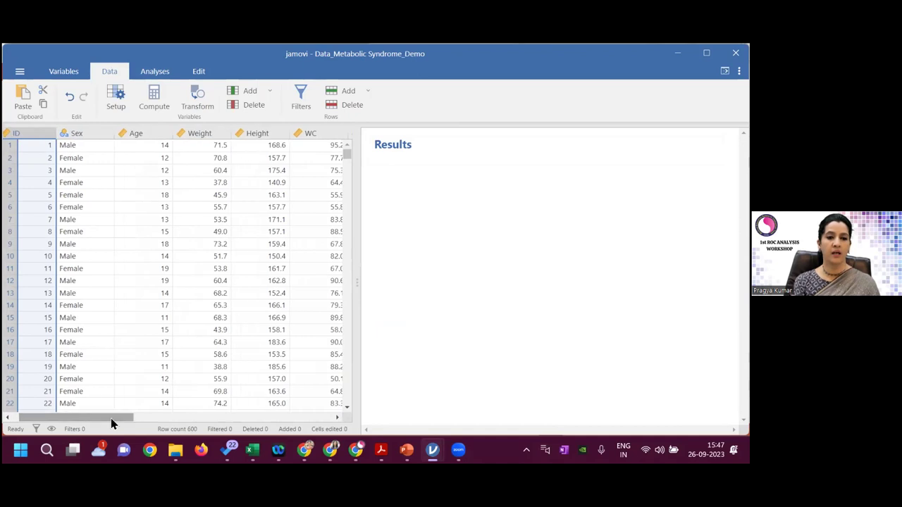
{"action": "left_click", "coordinate": [160, 73]}
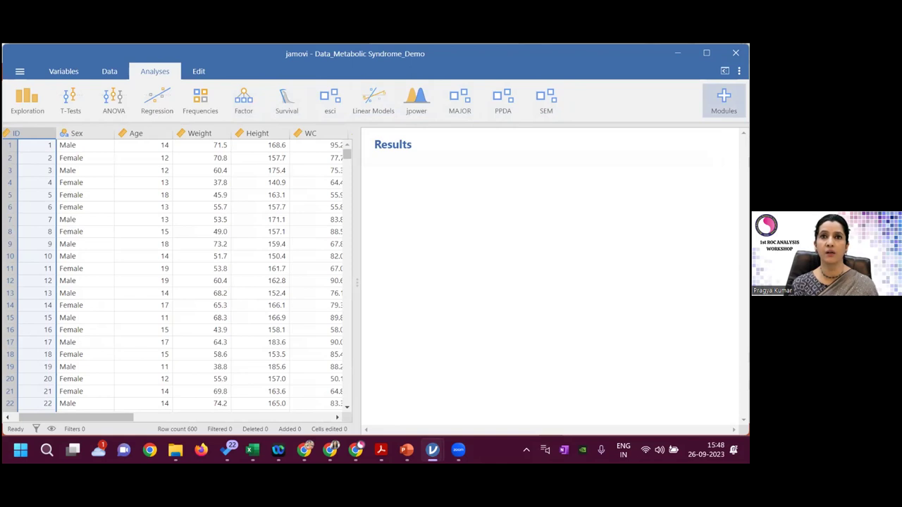
Open the jamovi library of add-on modules from the Modules menu
{"action": "left_click", "coordinate": [723, 102]}
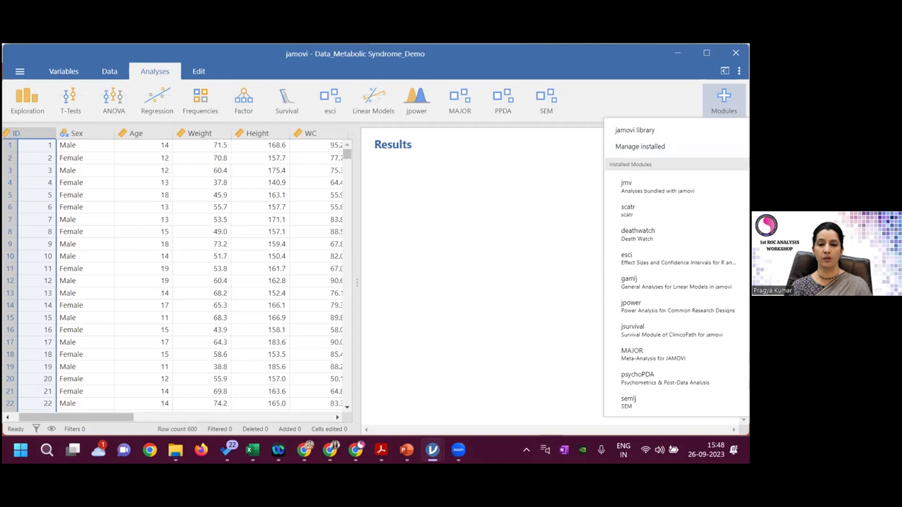
{"action": "left_click", "coordinate": [635, 130]}
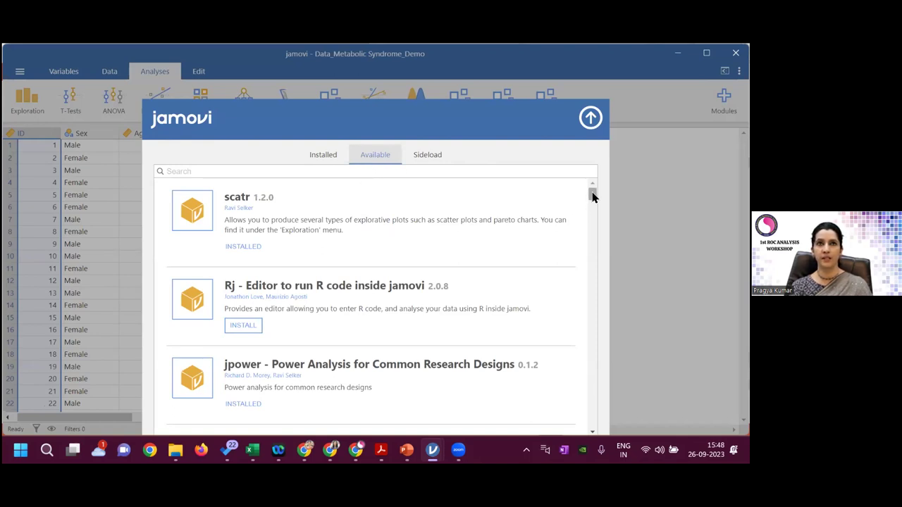
{"action": "left_click_drag", "start_coordinate": [592, 192], "coordinate": [595, 204]}
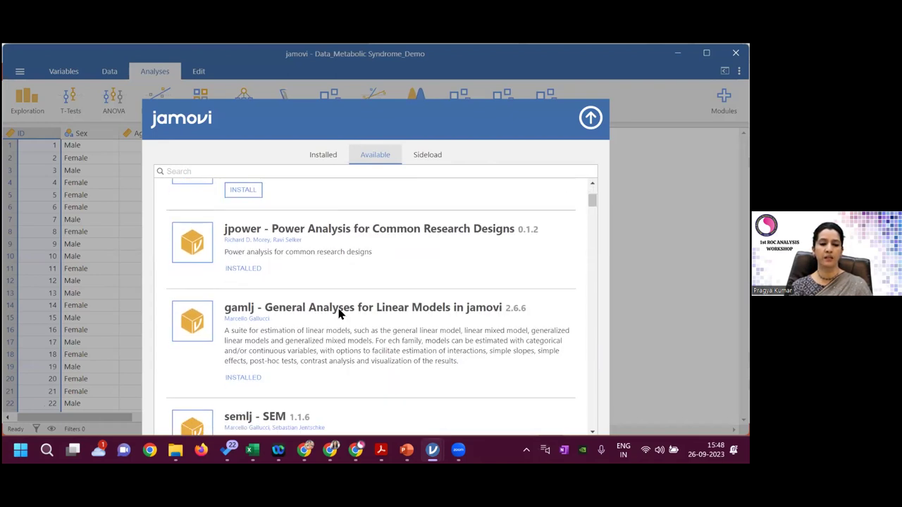
{"action": "left_click_drag", "start_coordinate": [592, 203], "coordinate": [595, 296]}
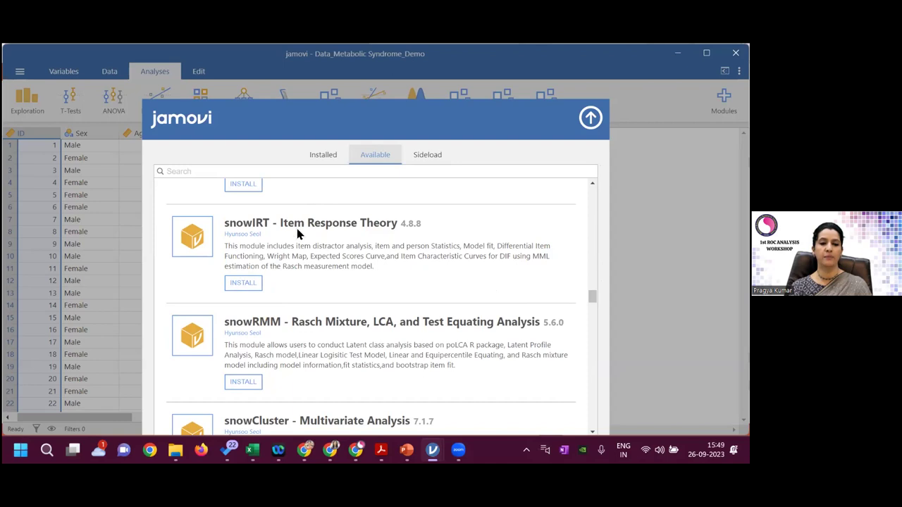
Install the snowIRT module from the library, then close the library
{"action": "left_click", "coordinate": [243, 283]}
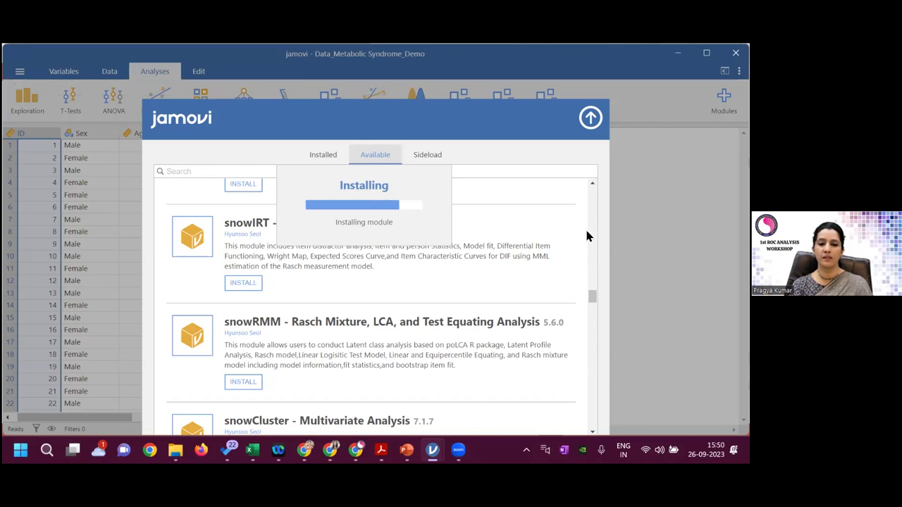
{"action": "left_click", "coordinate": [589, 120]}
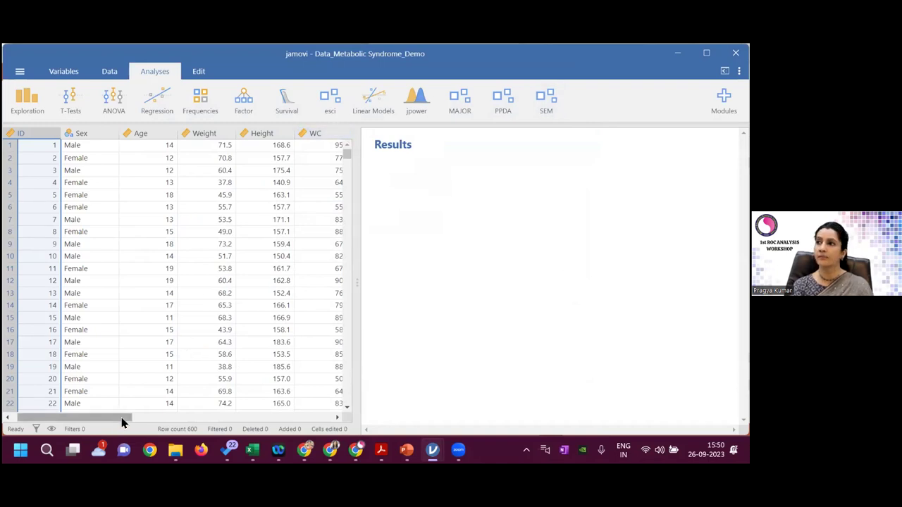
{"action": "left_click", "coordinate": [20, 73]}
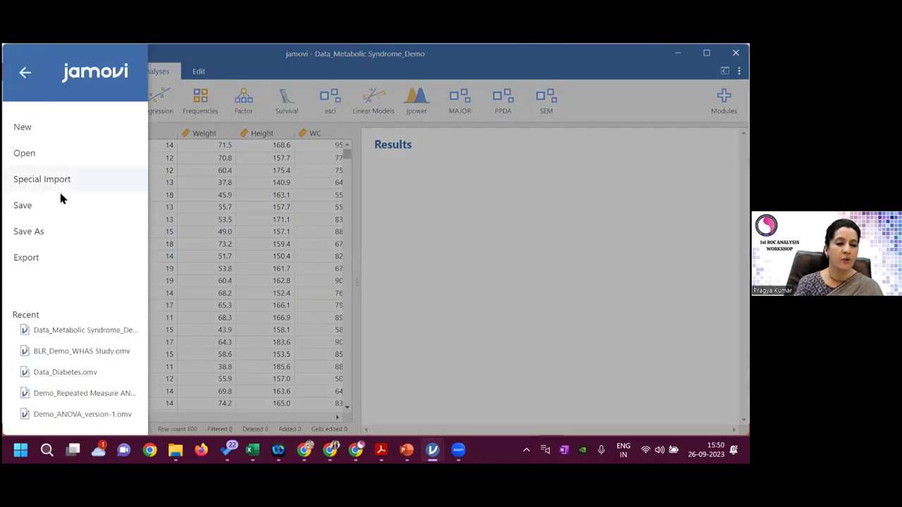
{"action": "left_click", "coordinate": [53, 160]}
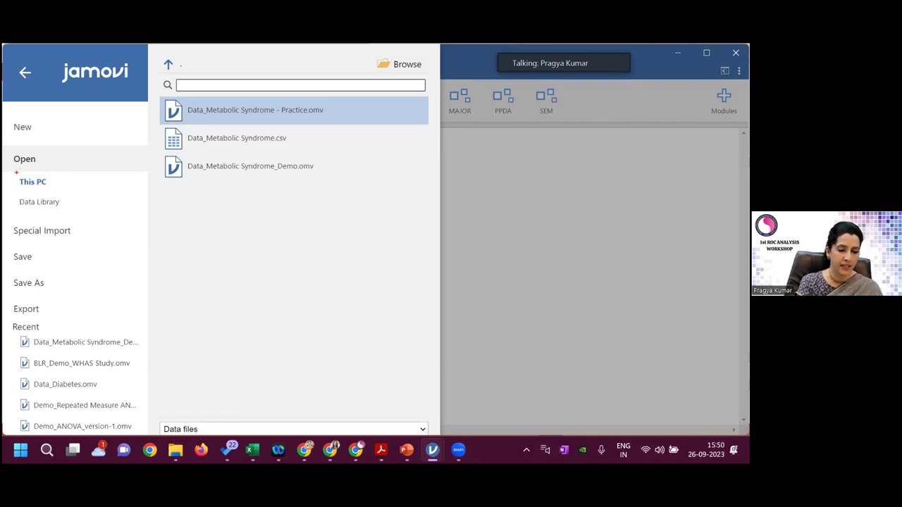
{"action": "mouse_move", "coordinate": [16, 172]}
{"action": "left_mouse_down"}
{"action": "mouse_move", "coordinate": [52, 189]}
{"action": "mouse_move", "coordinate": [48, 210]}
{"action": "mouse_move", "coordinate": [58, 211]}
{"action": "left_mouse_up"}
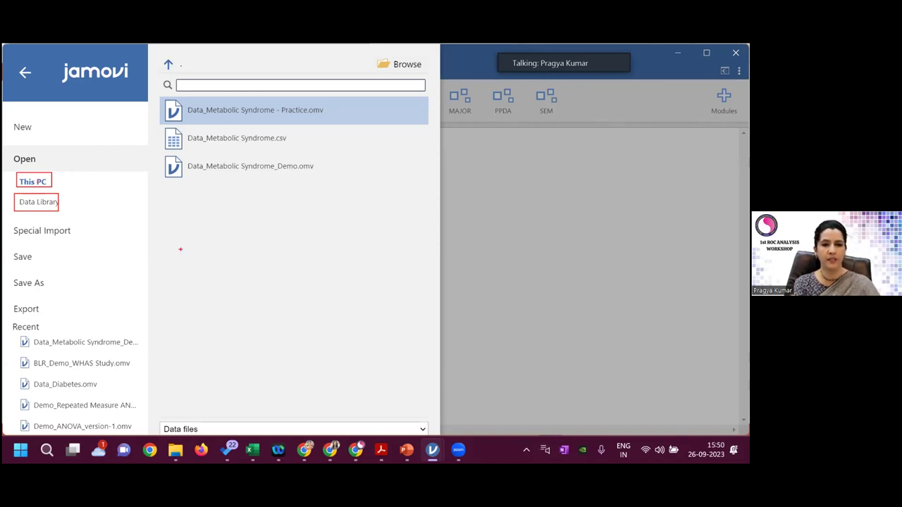
{"action": "left_click", "coordinate": [598, 229]}
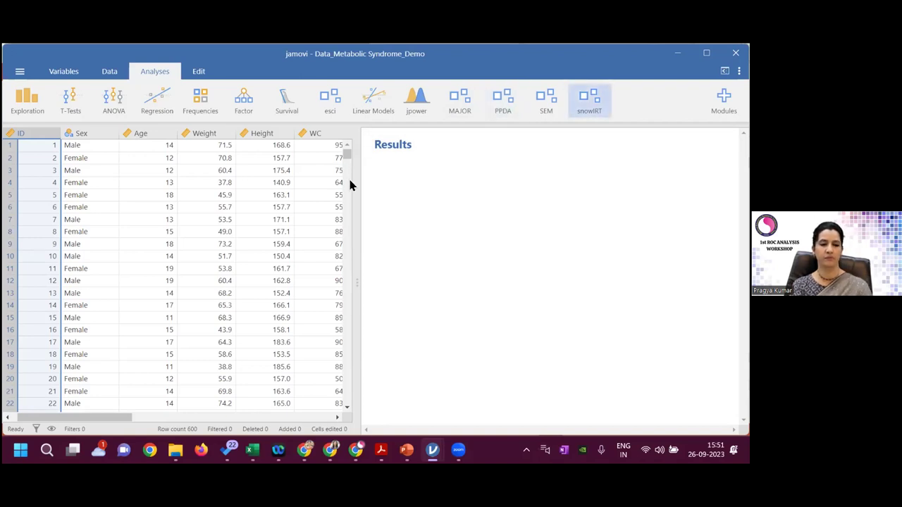
Look at the new snowIRT analyses, then list the installed modules
{"action": "left_click", "coordinate": [258, 143]}
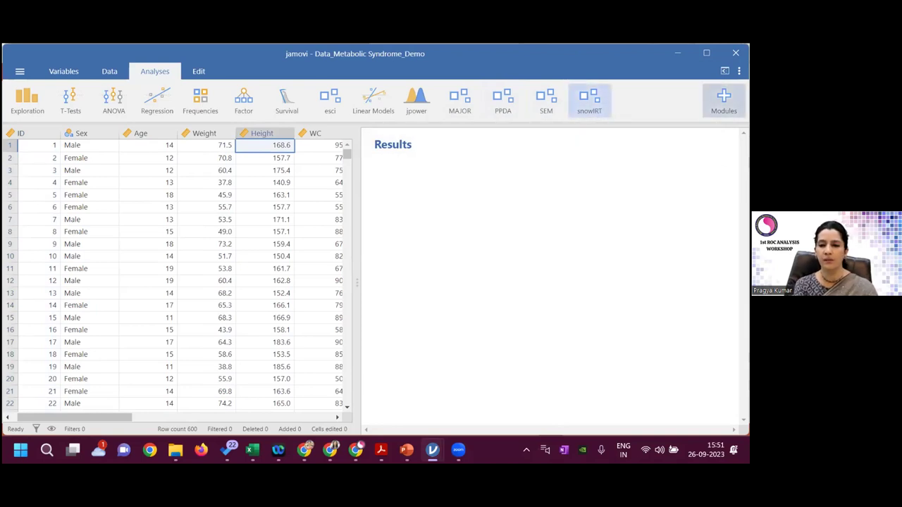
{"action": "left_click", "coordinate": [598, 98]}
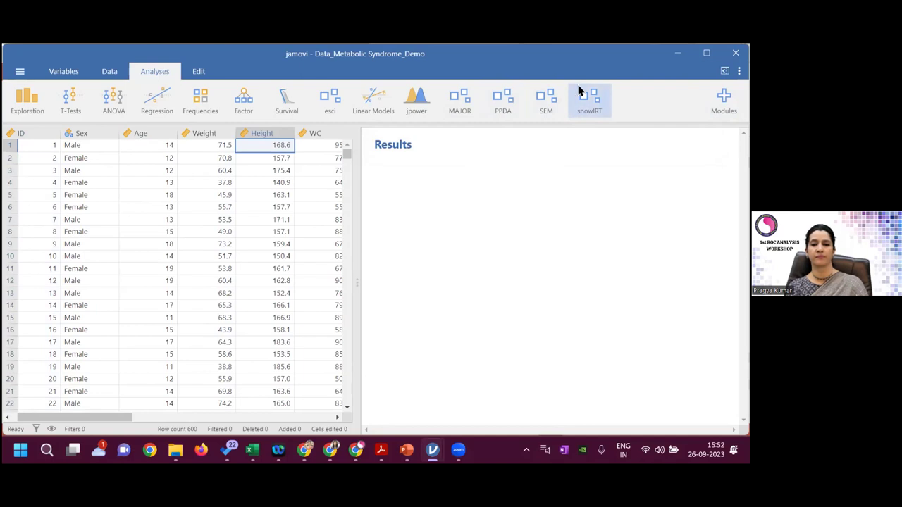
{"action": "left_click", "coordinate": [594, 107]}
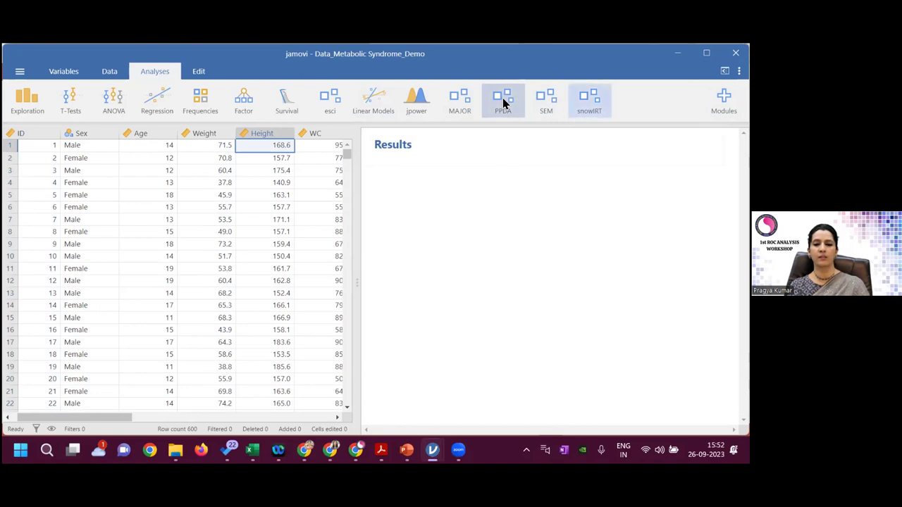
{"action": "left_click", "coordinate": [724, 102]}
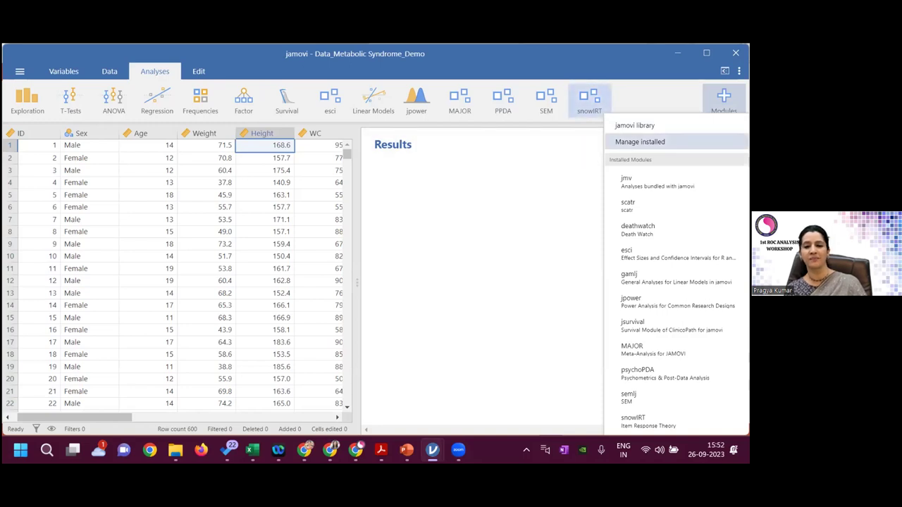
Confirm snowIRT is installed in the module manager, then close jamovi
{"action": "left_click", "coordinate": [639, 142]}
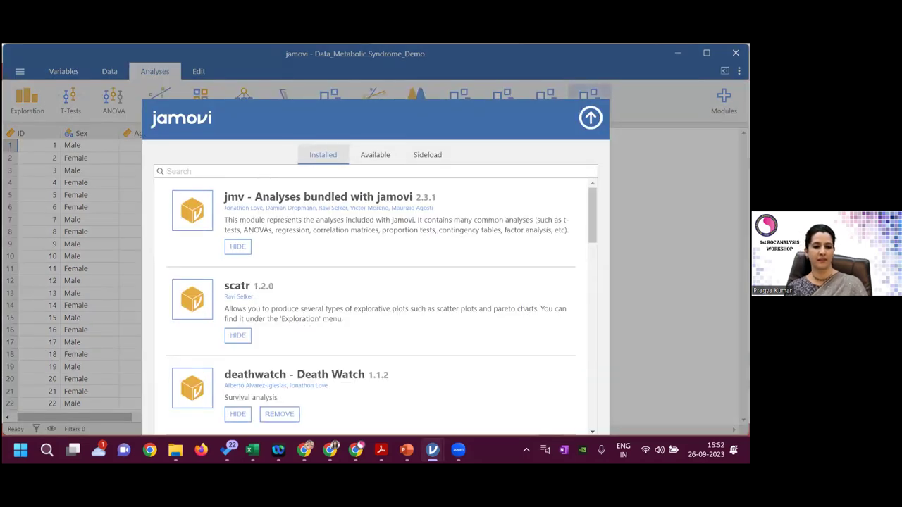
{"action": "left_click_drag", "start_coordinate": [590, 215], "coordinate": [591, 227]}
{"action": "left_click", "coordinate": [372, 156]}
{"action": "left_click", "coordinate": [331, 155]}
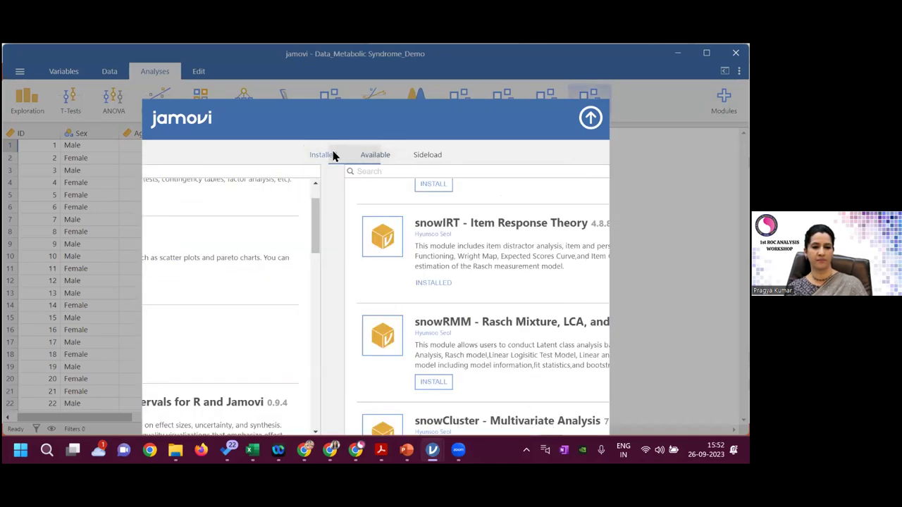
{"action": "left_click", "coordinate": [589, 119]}
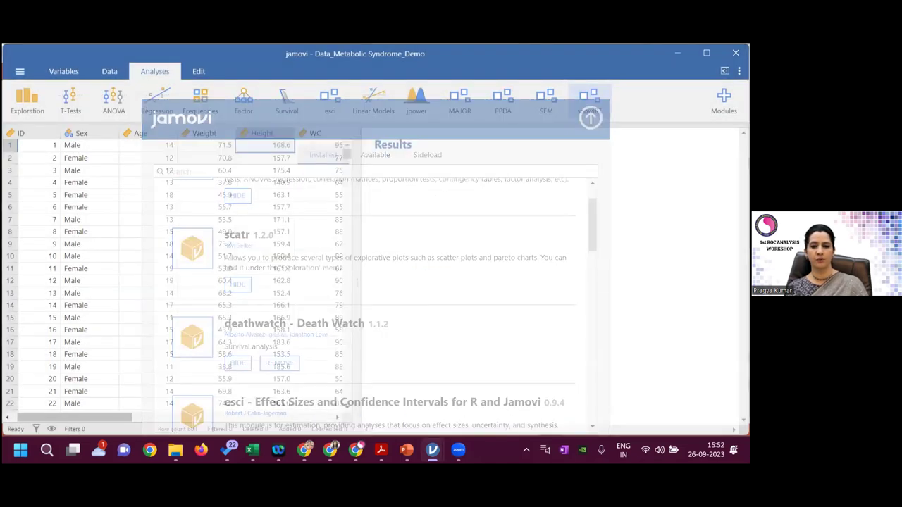
{"action": "left_click", "coordinate": [736, 53]}
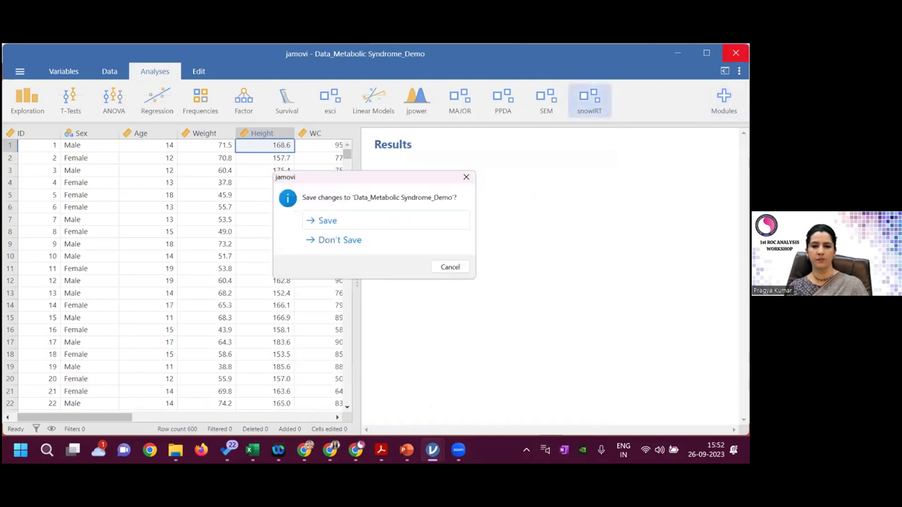
Quit jamovi without saving and reopen Data_Metabolic Syndrome_Demo from File Explorer
{"action": "left_click", "coordinate": [356, 242]}
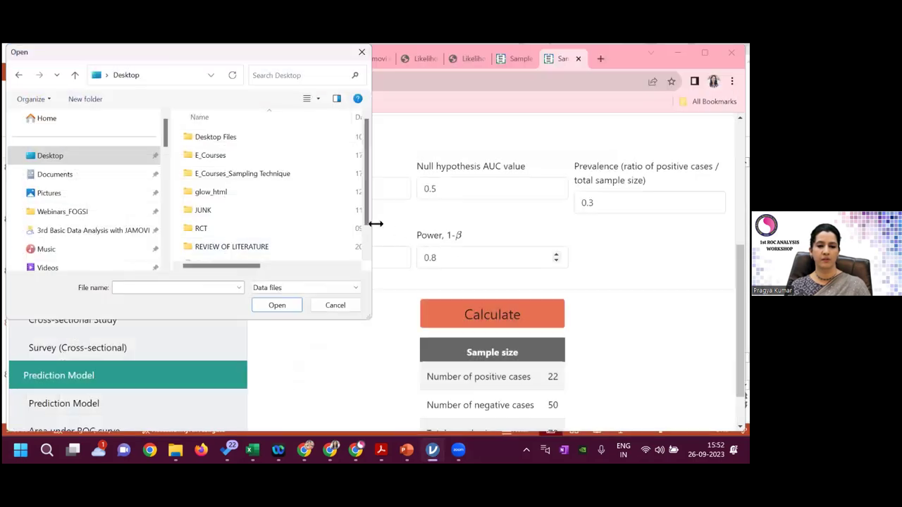
{"action": "left_click", "coordinate": [361, 52]}
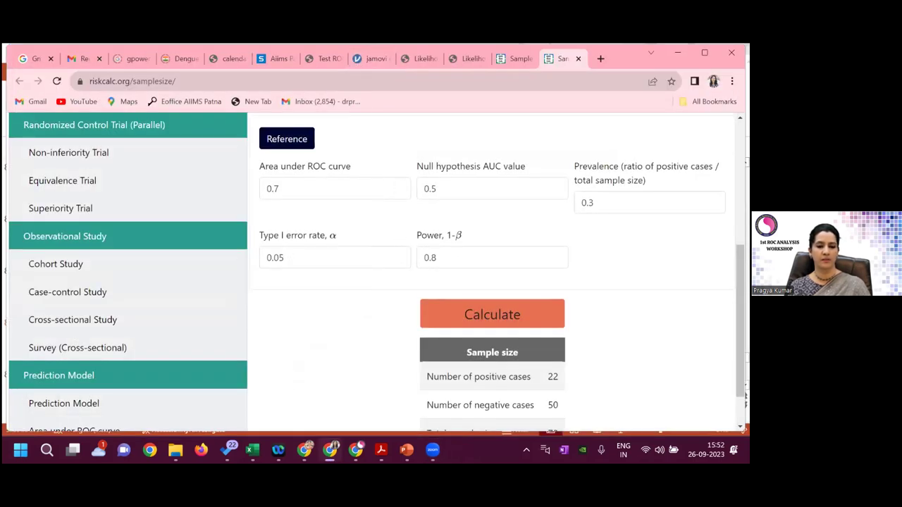
{"action": "left_click", "coordinate": [179, 388]}
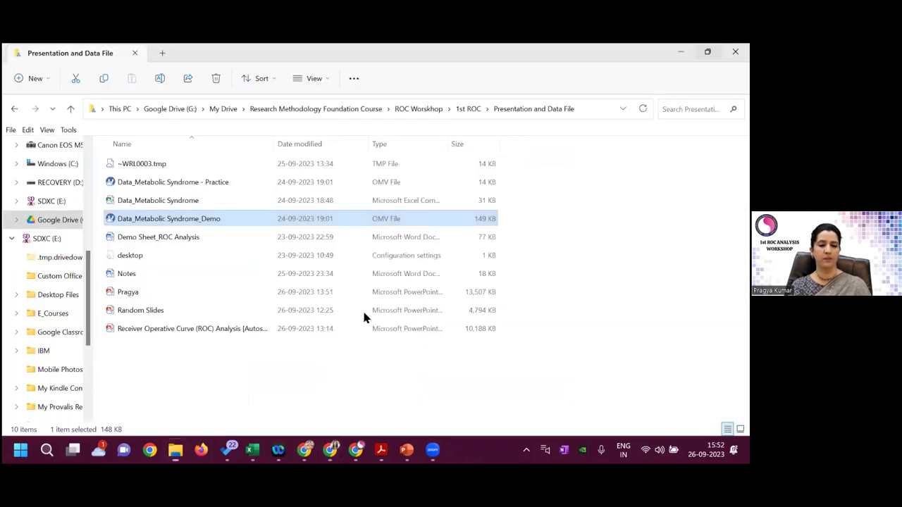
{"action": "left_click", "coordinate": [463, 354]}
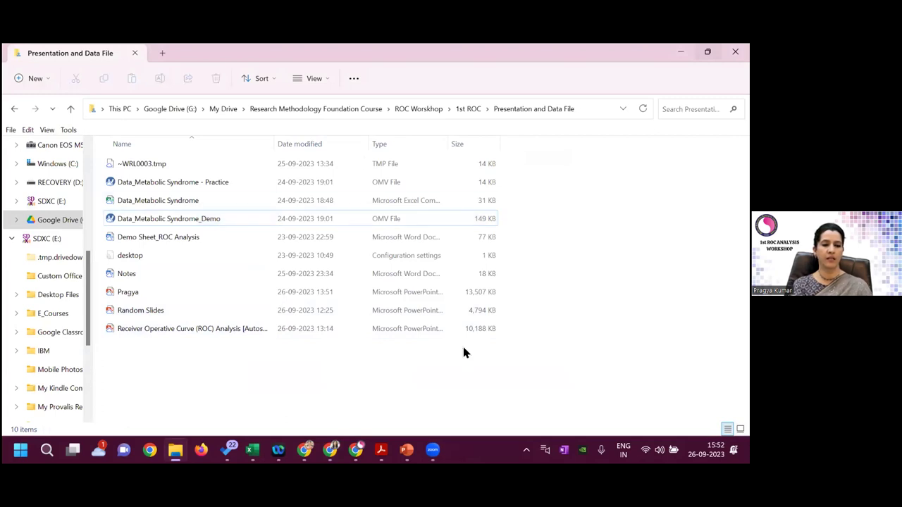
{"action": "double_click", "coordinate": [203, 222]}
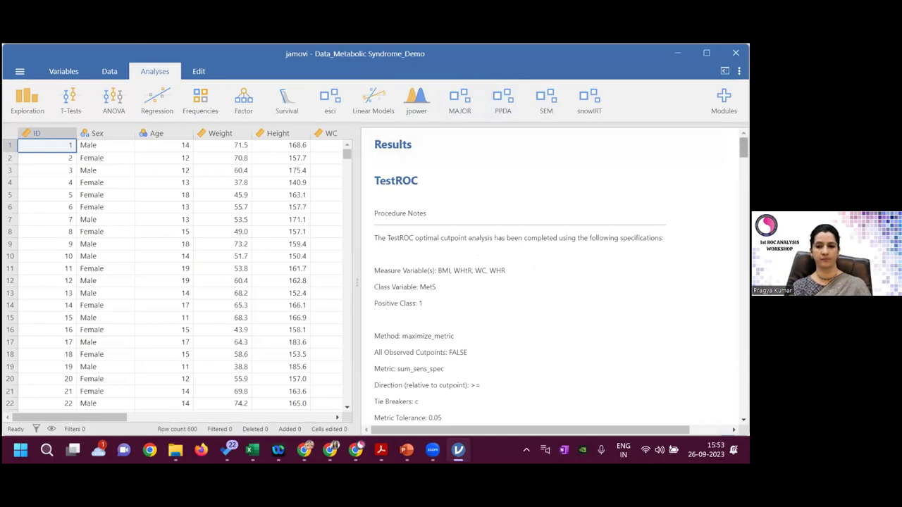
Remove all measure variables, including WHR, and the MetS class variable from TestROC
{"action": "scroll", "coordinate": [553, 282], "scroll_direction": "down", "scroll_amount": 10}
{"action": "scroll", "coordinate": [554, 282], "scroll_direction": "up", "scroll_amount": 10}
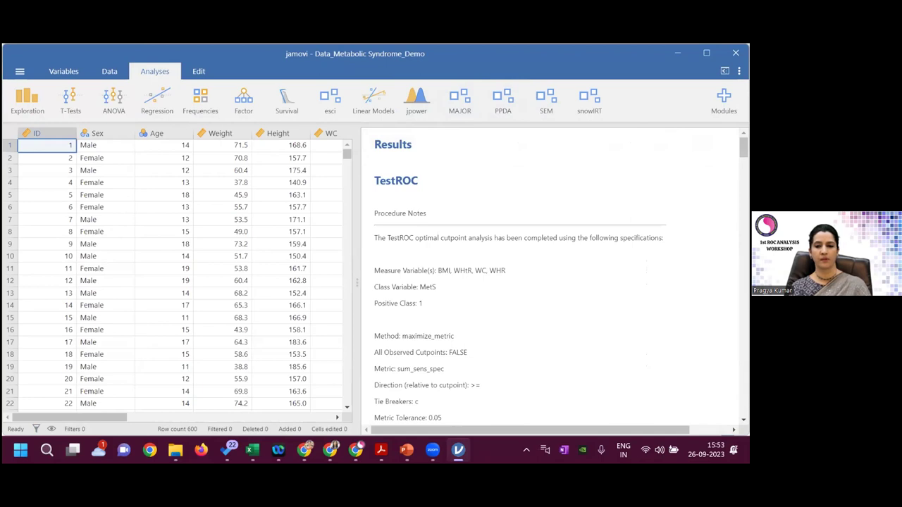
{"action": "scroll", "coordinate": [550, 317], "scroll_direction": "down", "scroll_amount": 5}
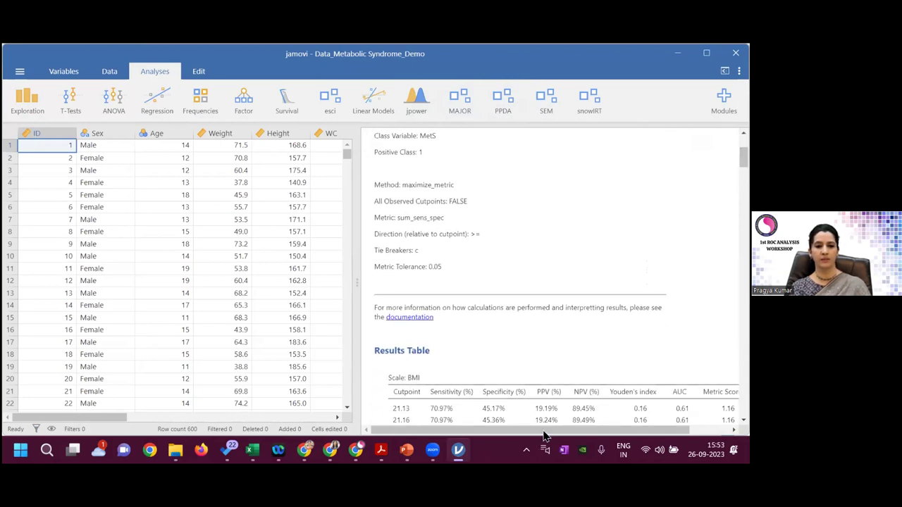
{"action": "left_click", "coordinate": [537, 407]}
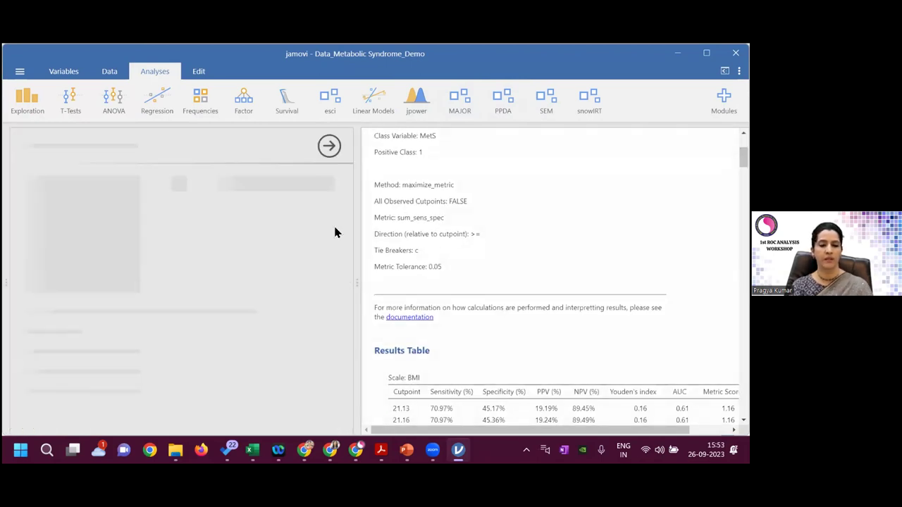
{"action": "left_click", "coordinate": [227, 232]}
{"action": "left_click", "coordinate": [182, 190]}
{"action": "left_click", "coordinate": [182, 191]}
{"action": "left_click", "coordinate": [181, 190]}
{"action": "left_click", "coordinate": [182, 190]}
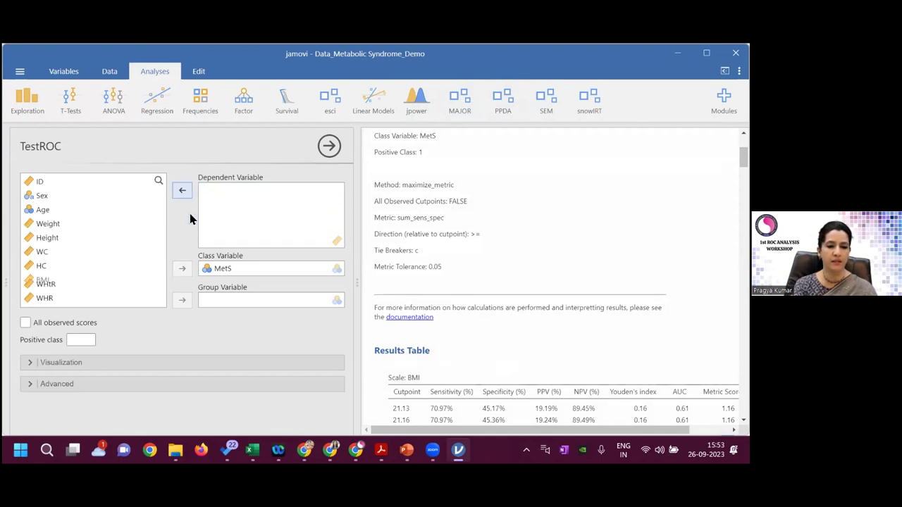
{"action": "left_click", "coordinate": [215, 268]}
{"action": "left_click", "coordinate": [182, 269]}
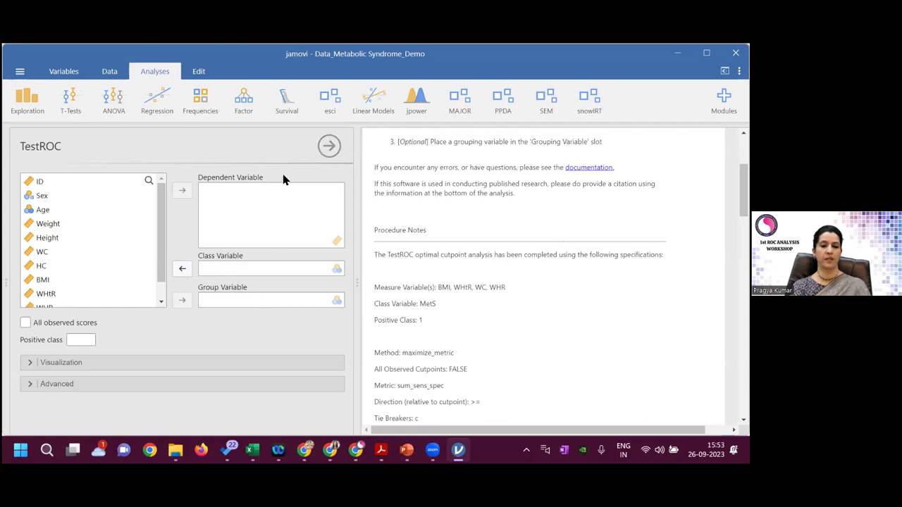
Assign MetS as the class variable and WHtR as the dependent variable
{"action": "left_click_drag", "start_coordinate": [159, 212], "coordinate": [161, 236]}
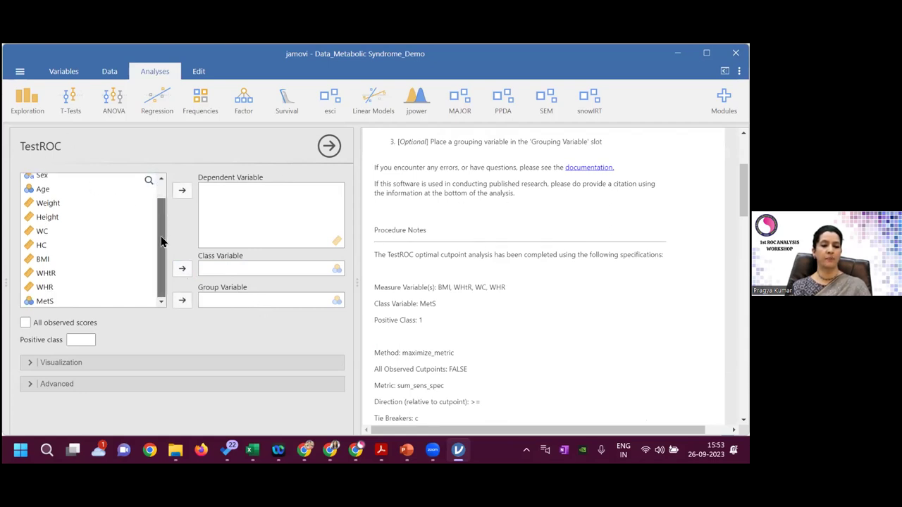
{"action": "left_click", "coordinate": [47, 302]}
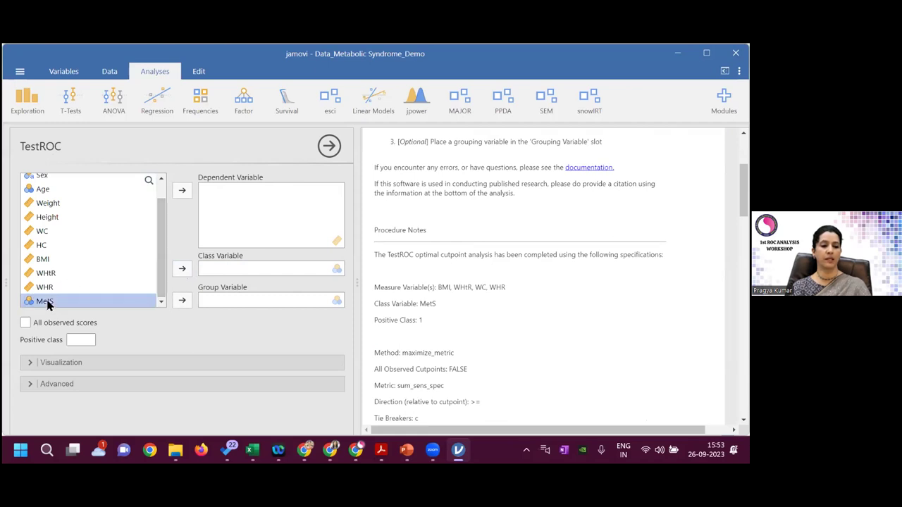
{"action": "left_click", "coordinate": [182, 269]}
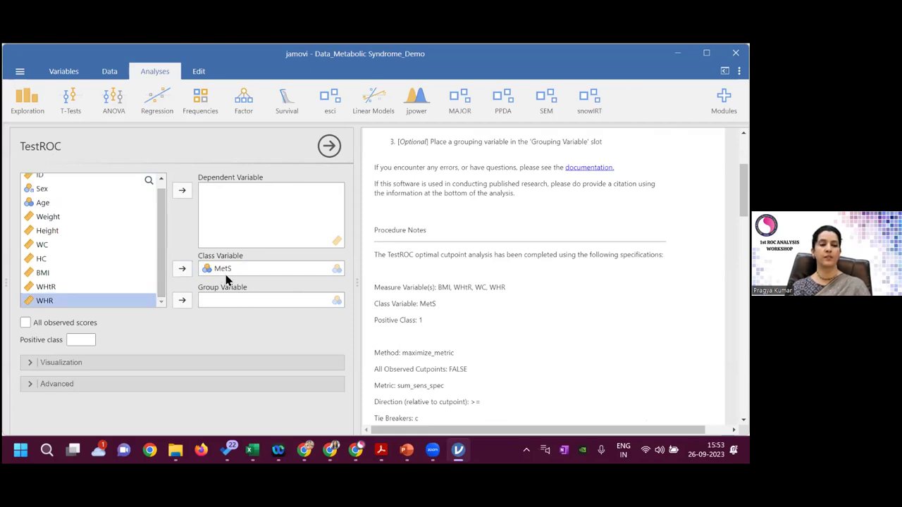
{"action": "left_click_drag", "start_coordinate": [159, 240], "coordinate": [160, 236]}
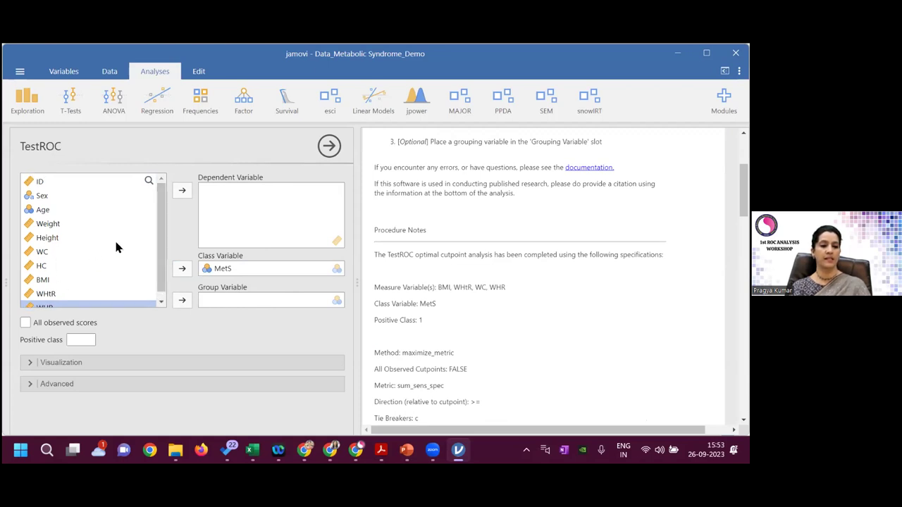
{"action": "left_click_drag", "start_coordinate": [158, 223], "coordinate": [158, 230]}
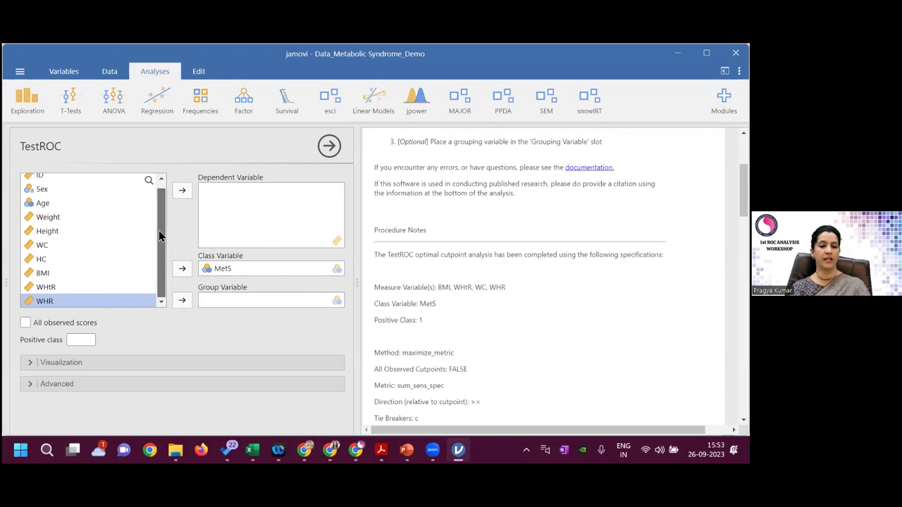
{"action": "left_click", "coordinate": [58, 289]}
{"action": "left_click", "coordinate": [183, 197]}
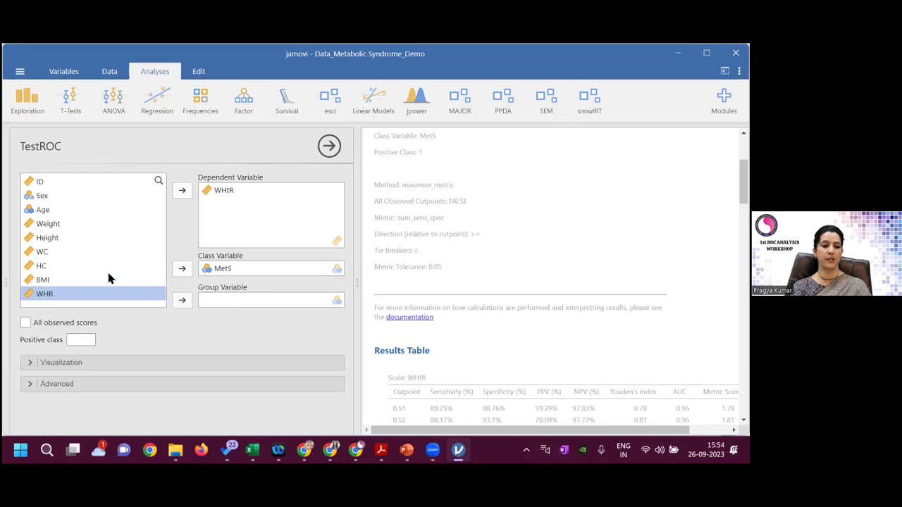
Try Sex as the group variable, then remove it again
{"action": "left_click", "coordinate": [55, 197]}
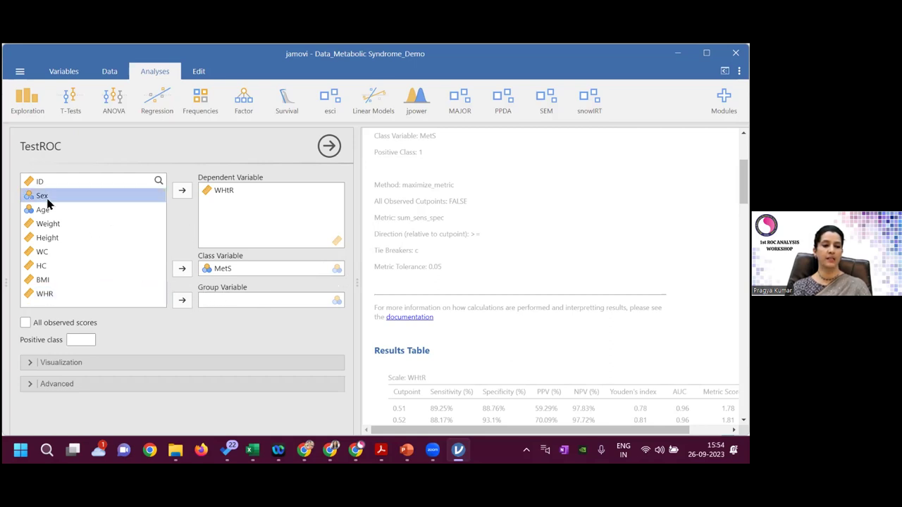
{"action": "left_click", "coordinate": [181, 301]}
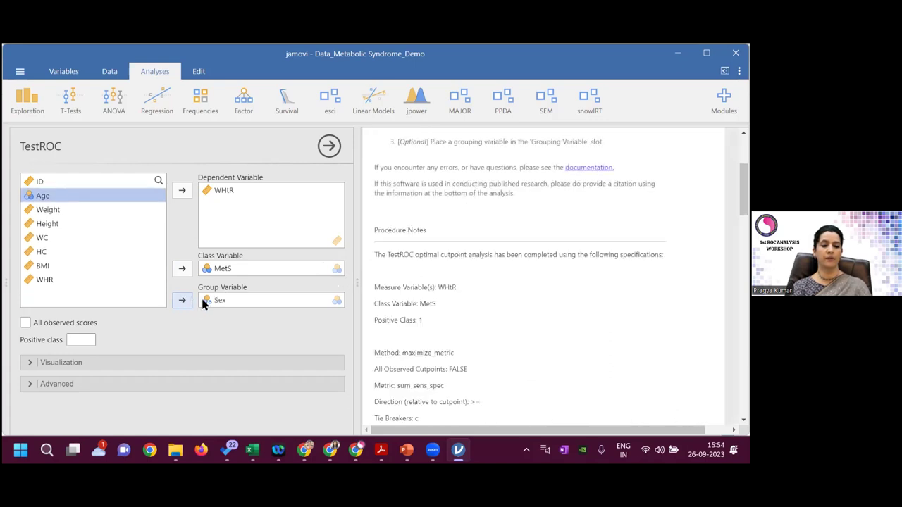
{"action": "left_click", "coordinate": [184, 300]}
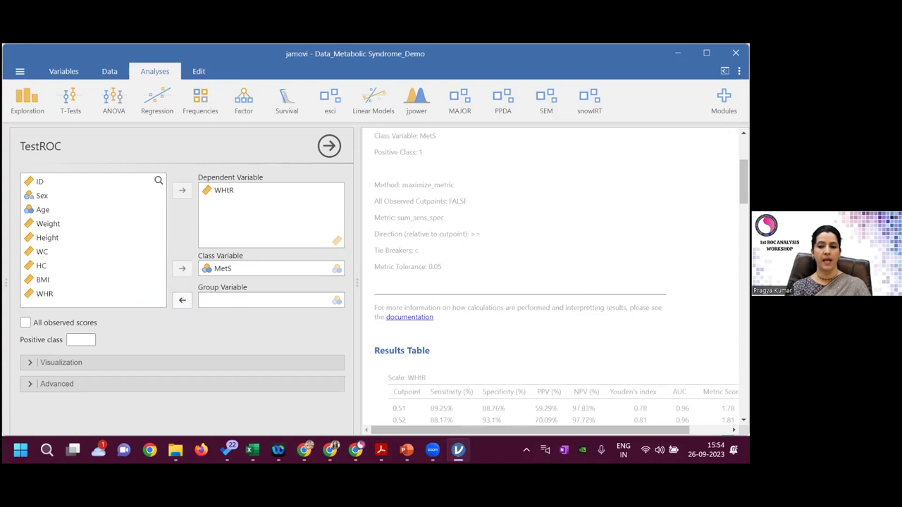
Set the TestROC Positive class to 1
{"action": "scroll", "coordinate": [424, 420], "scroll_direction": "down", "scroll_amount": 3}
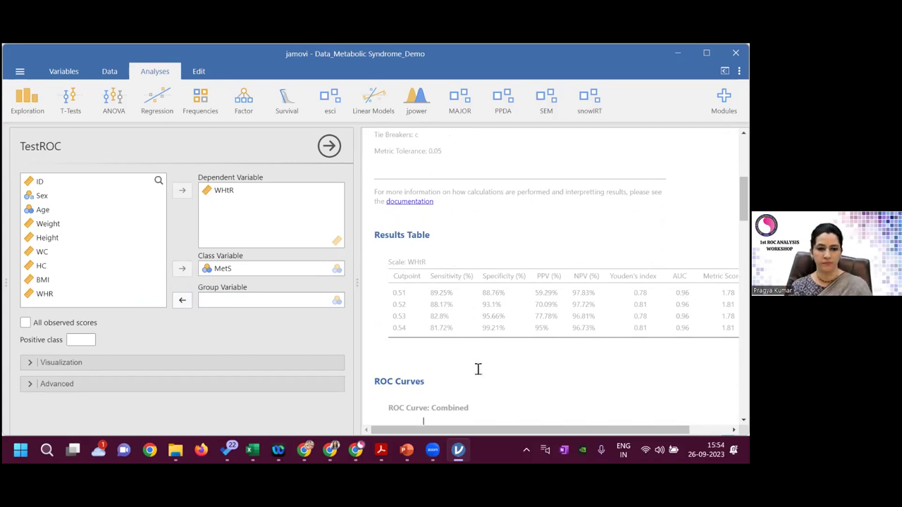
{"action": "scroll", "coordinate": [477, 368], "scroll_direction": "down", "scroll_amount": 1}
{"action": "scroll", "coordinate": [561, 278], "scroll_direction": "down", "scroll_amount": 3}
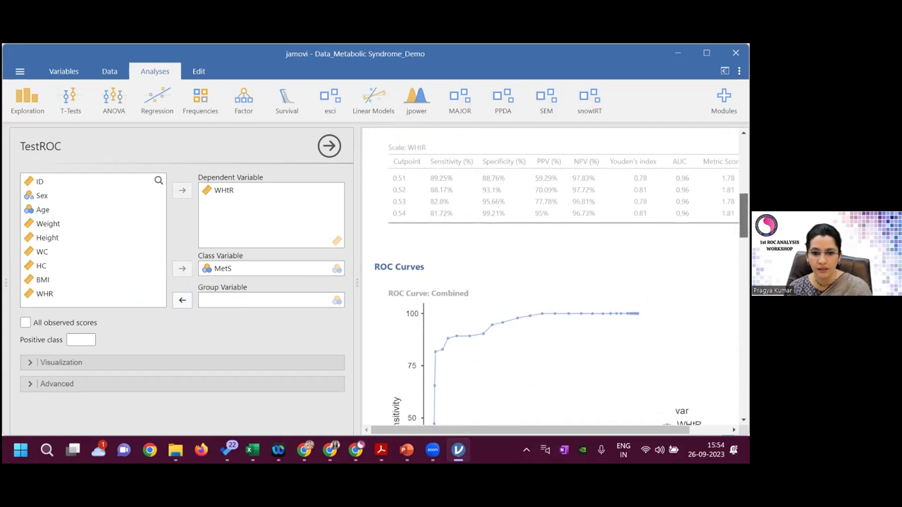
{"action": "scroll", "coordinate": [561, 278], "scroll_direction": "up", "scroll_amount": 2}
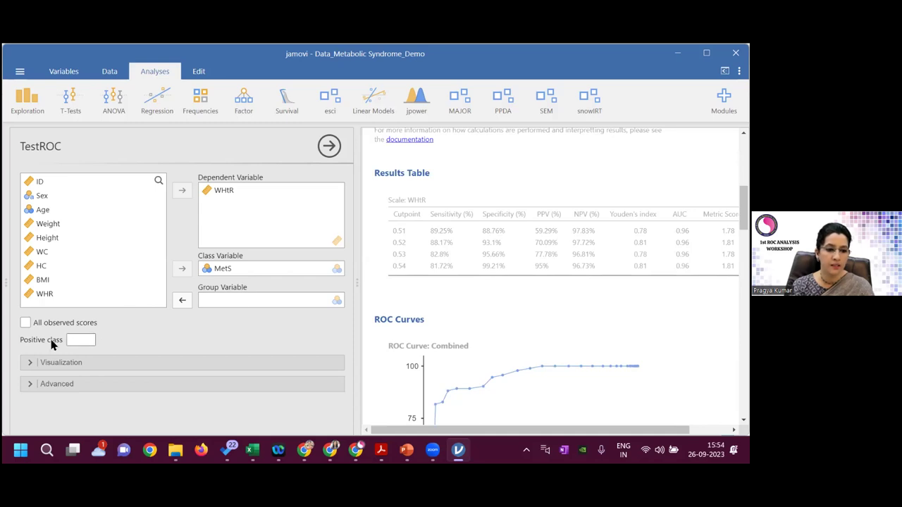
{"action": "left_click", "coordinate": [73, 343]}
{"action": "type", "text": "1"}
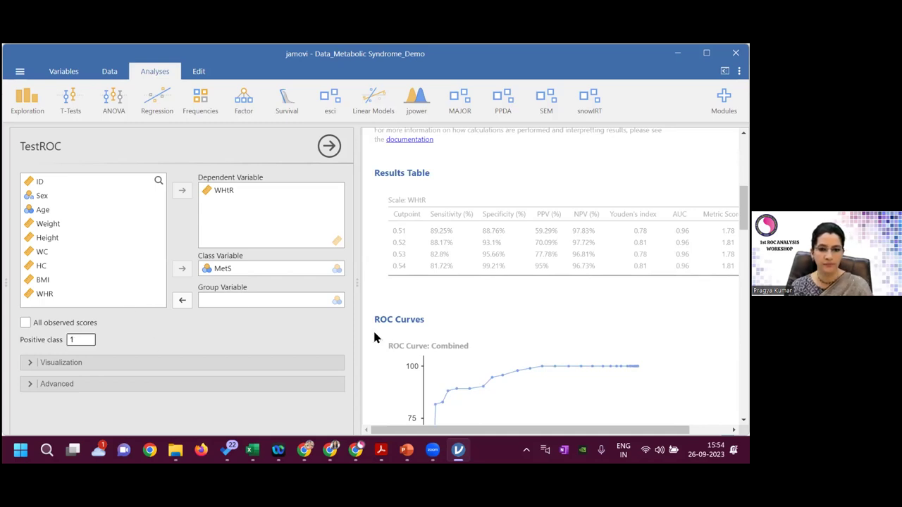
{"action": "left_click", "coordinate": [514, 328]}
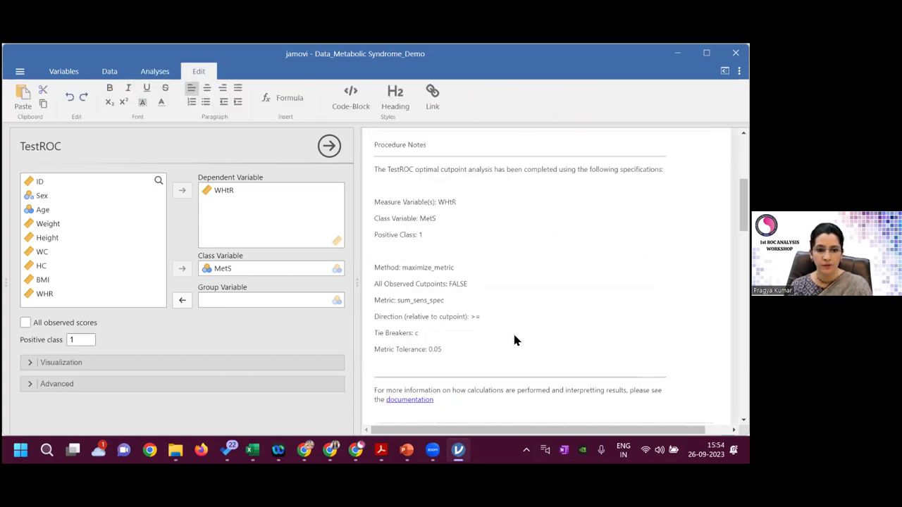
{"action": "scroll", "coordinate": [550, 317], "scroll_direction": "down", "scroll_amount": 3}
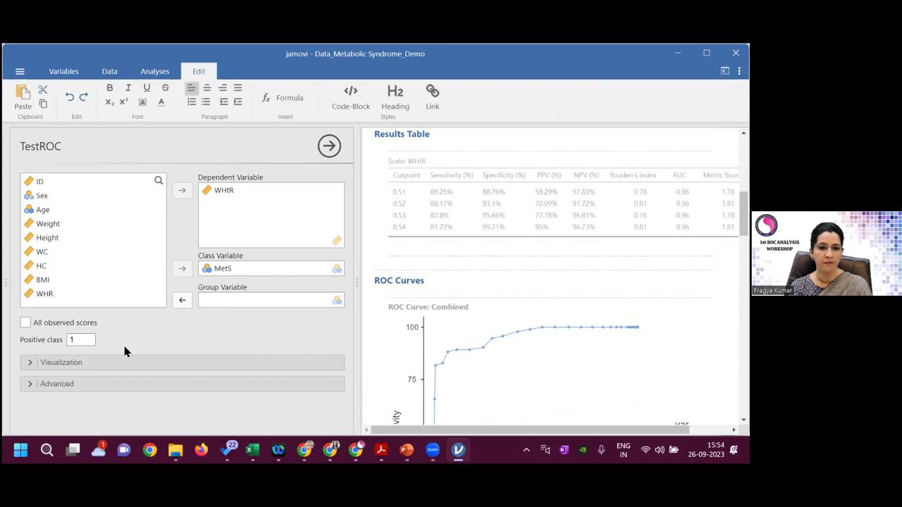
Expand the Visualization options showing ROC Curves and Combine plots settings
{"action": "left_click", "coordinate": [59, 361]}
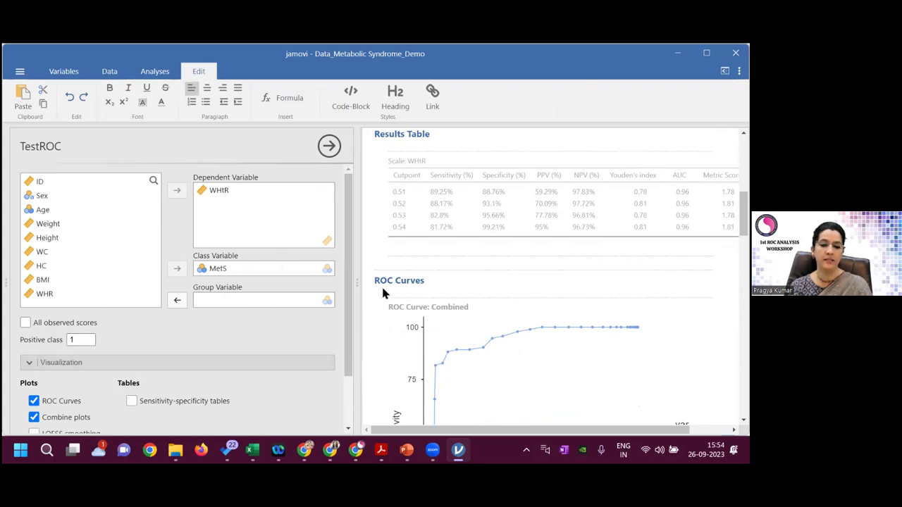
{"action": "left_click_drag", "start_coordinate": [347, 284], "coordinate": [344, 338]}
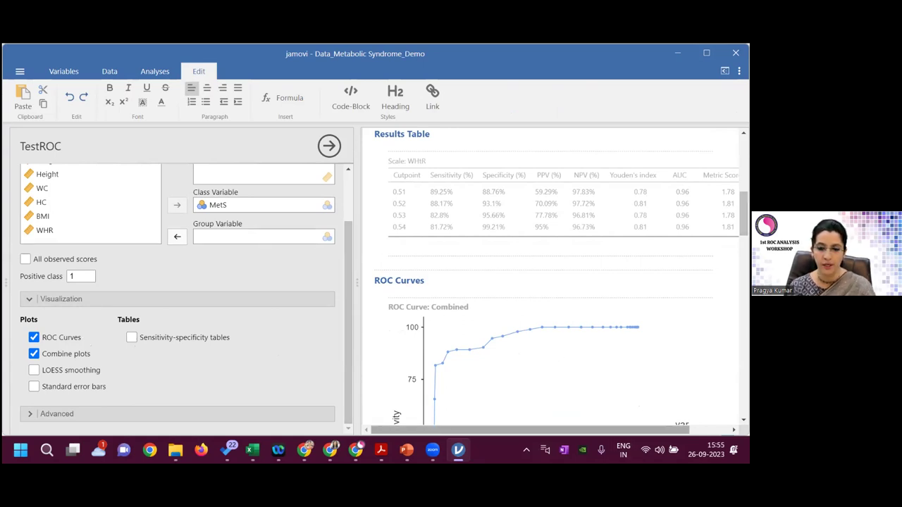
{"action": "scroll", "coordinate": [553, 281], "scroll_direction": "right", "scroll_amount": 1}
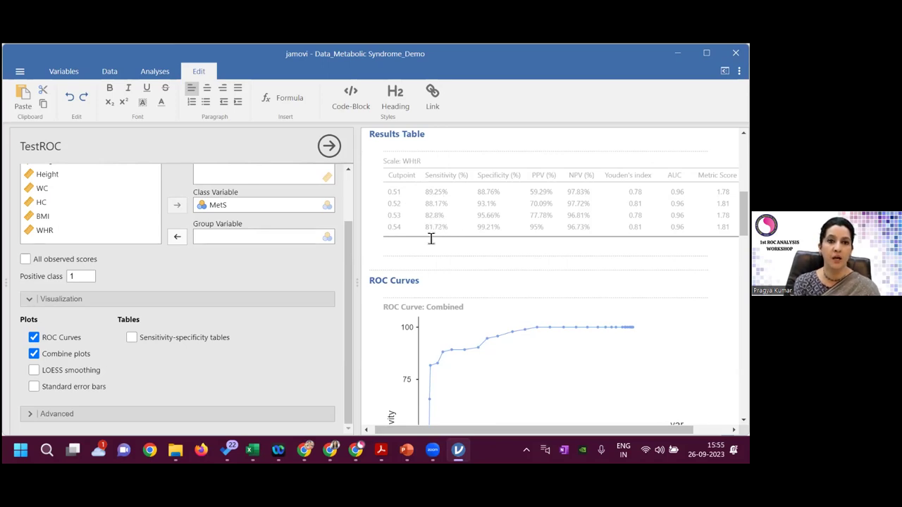
{"action": "left_click_drag", "start_coordinate": [454, 434], "coordinate": [490, 431]}
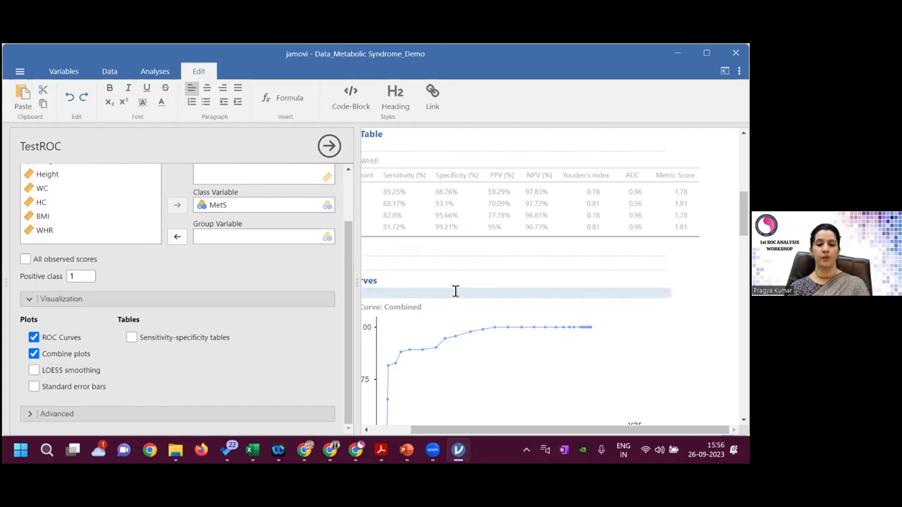
{"action": "left_click_drag", "start_coordinate": [483, 428], "coordinate": [476, 432]}
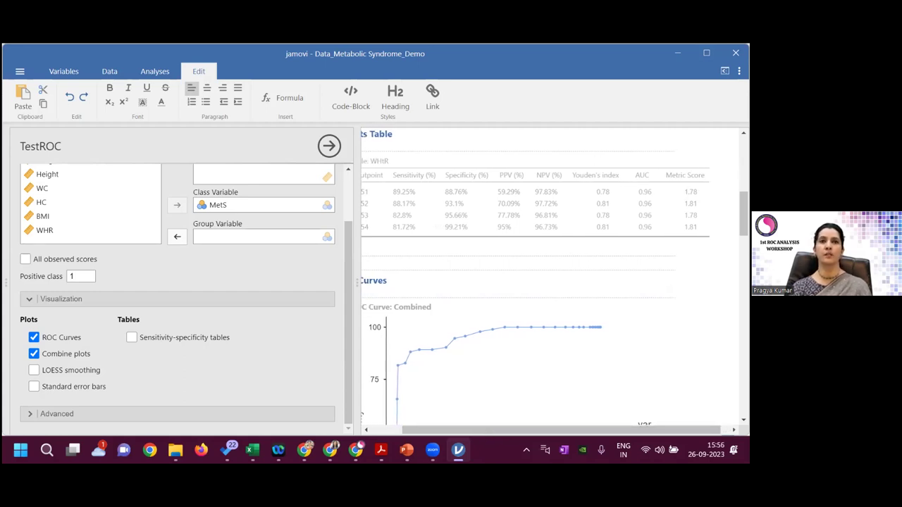
{"action": "left_click_drag", "start_coordinate": [576, 429], "coordinate": [551, 433]}
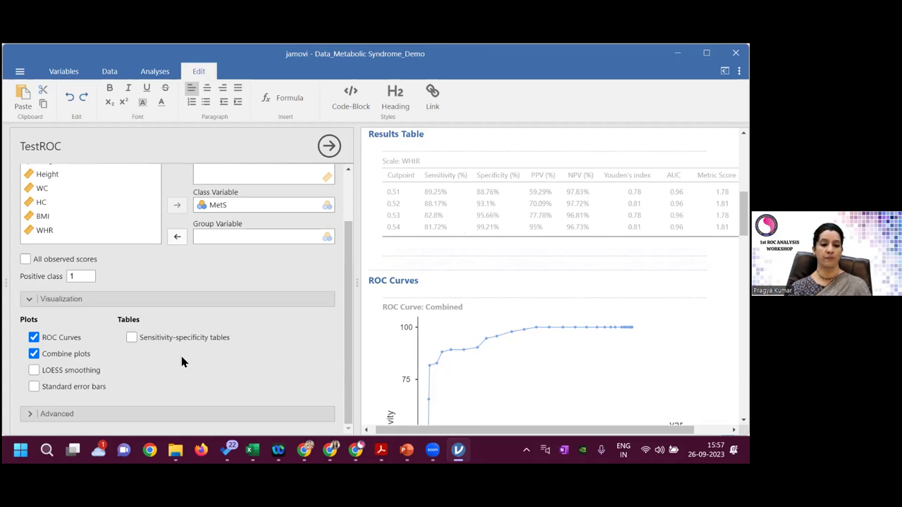
Turn on Sensitivity-specificity tables and scroll past the WHtR ROC curve to them
{"action": "left_click", "coordinate": [131, 339]}
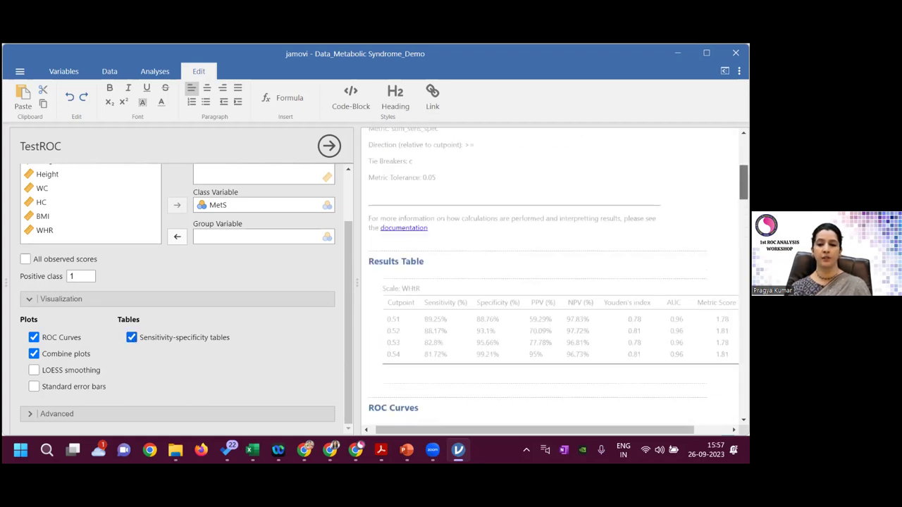
{"action": "scroll", "coordinate": [554, 281], "scroll_direction": "down", "scroll_amount": 3}
{"action": "scroll", "coordinate": [553, 275], "scroll_direction": "down", "scroll_amount": 1}
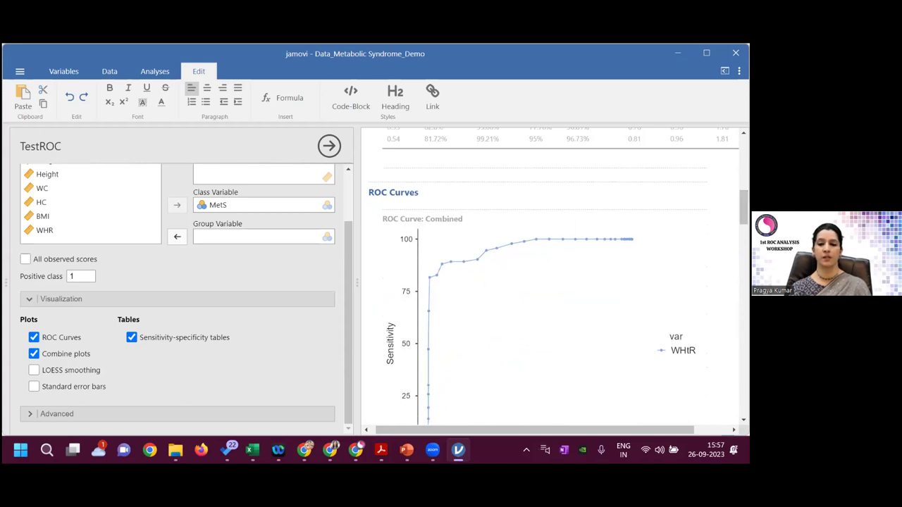
{"action": "scroll", "coordinate": [470, 366], "scroll_direction": "down", "scroll_amount": 1}
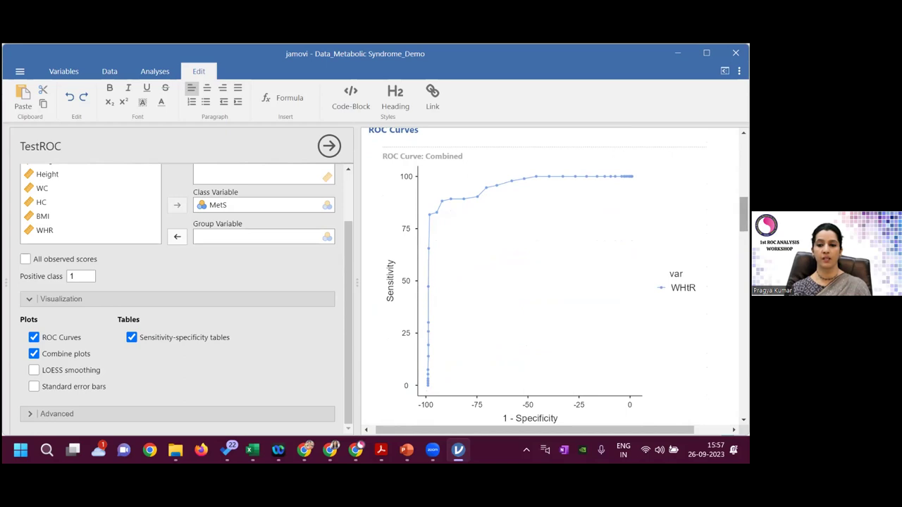
{"action": "scroll", "coordinate": [493, 352], "scroll_direction": "down", "scroll_amount": 2}
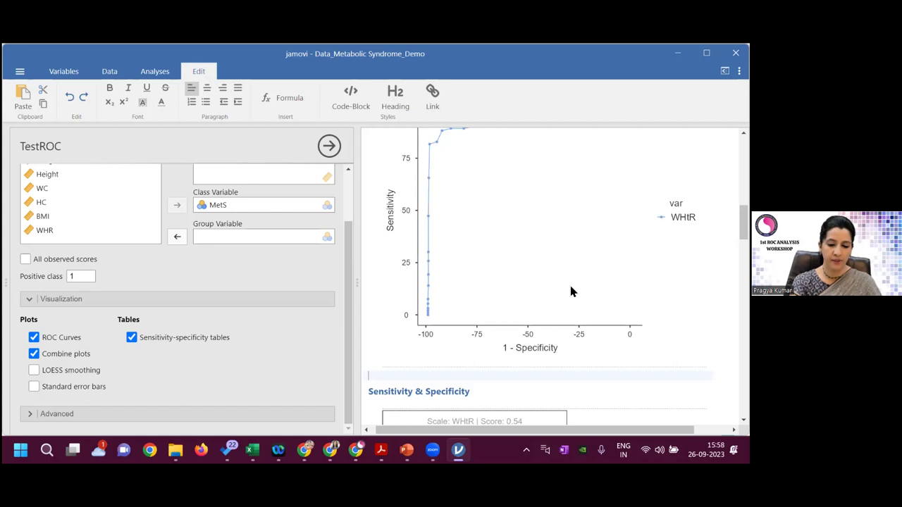
Type the note 'the cut off decided by the' and copy the TestROC analysis to the clipboard
{"action": "type", "text": "the cut off decided by the"}
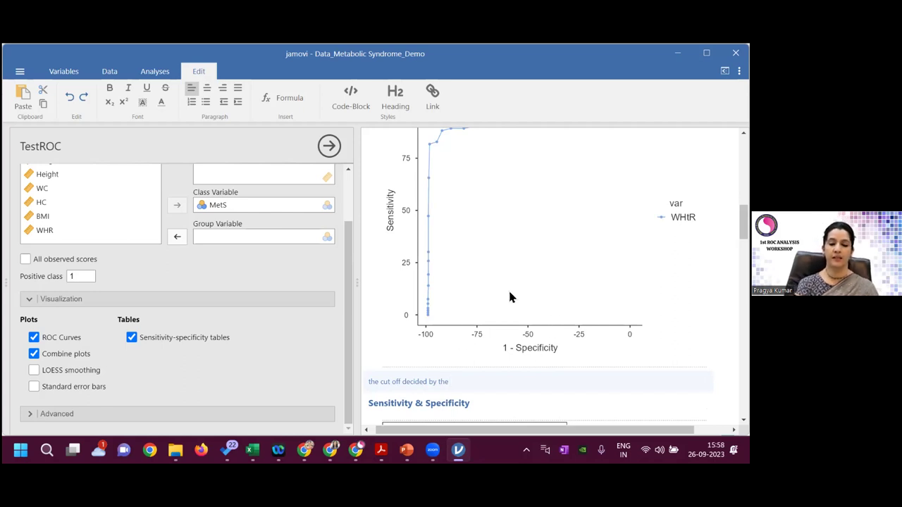
{"action": "right_click", "coordinate": [580, 237]}
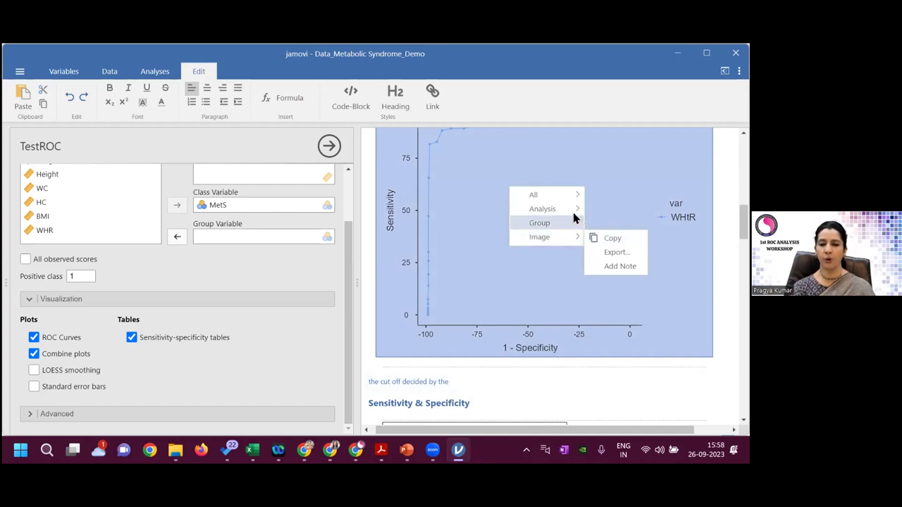
{"action": "mouse_move", "coordinate": [570, 207]}
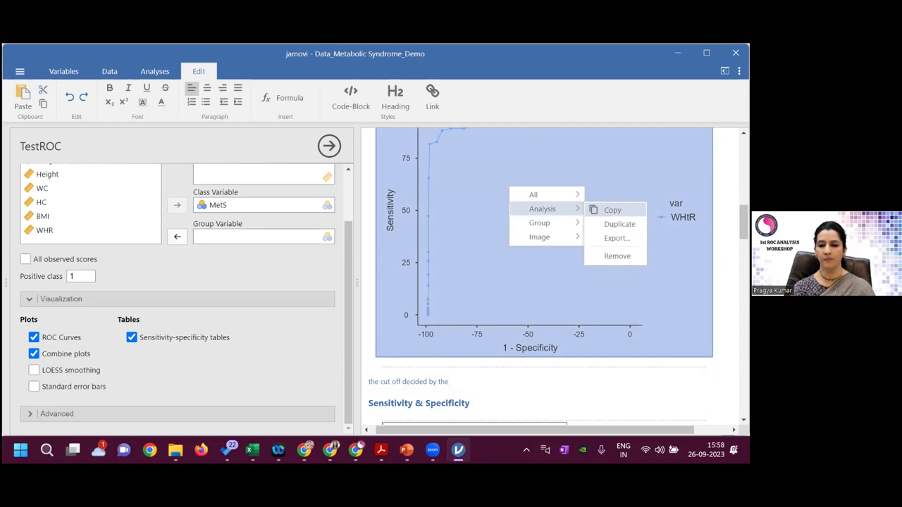
{"action": "left_click", "coordinate": [613, 210]}
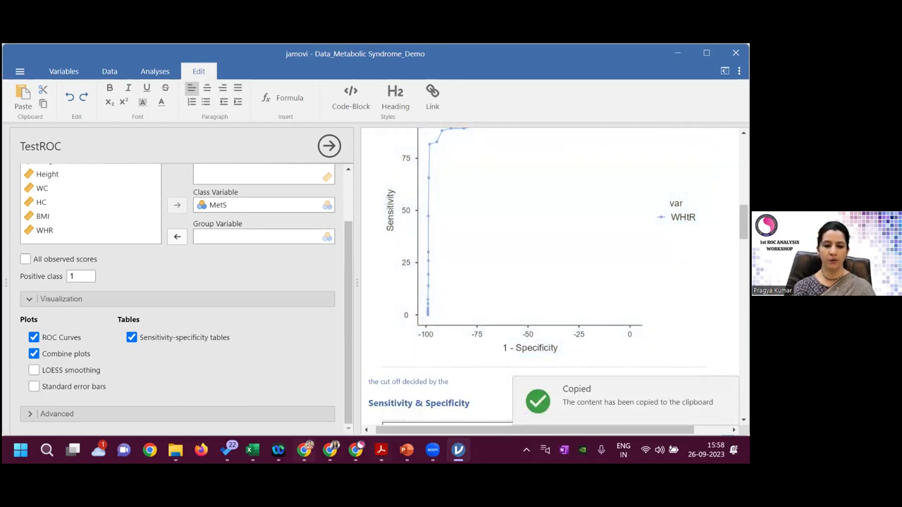
Bring the Presentation and Data File folder window to the front
{"action": "mouse_move", "coordinate": [226, 450]}
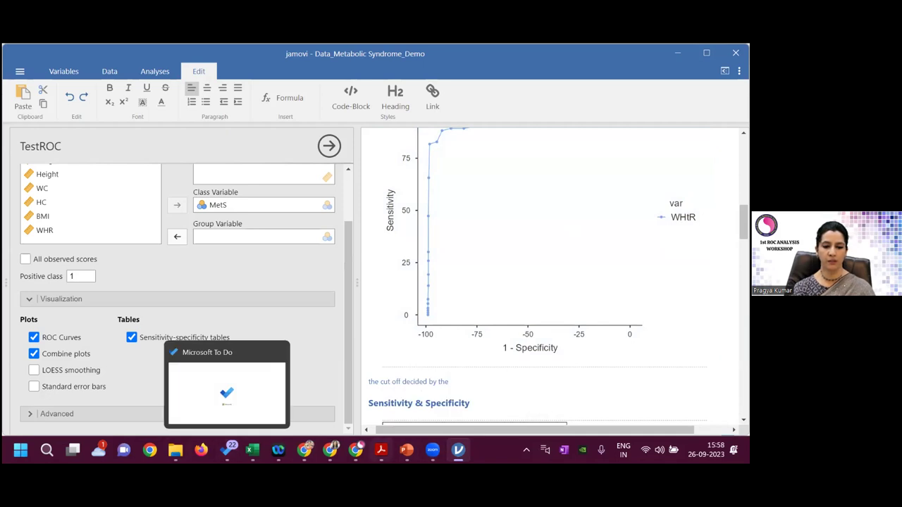
{"action": "mouse_move", "coordinate": [176, 450]}
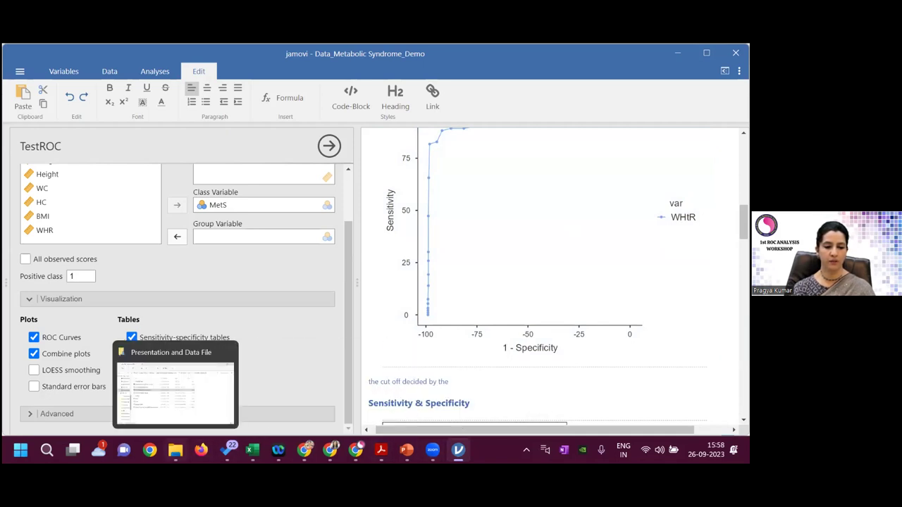
{"action": "left_click", "coordinate": [185, 410]}
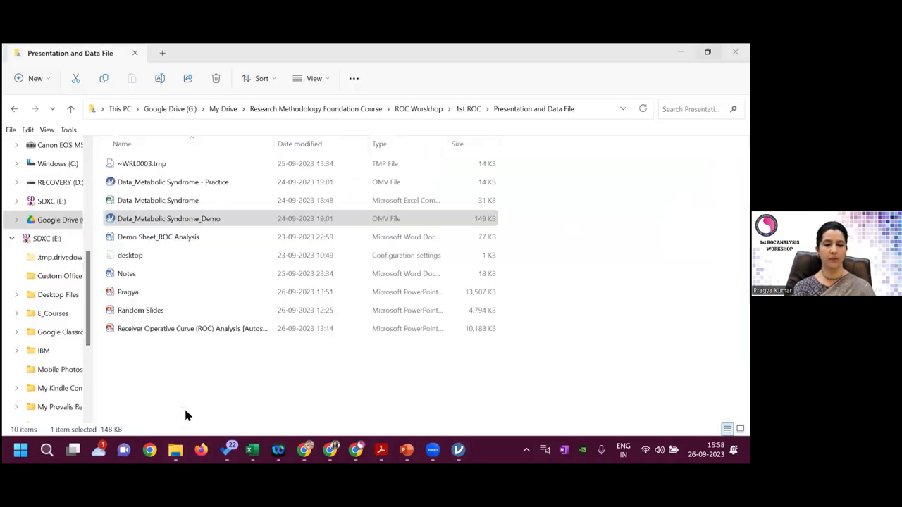
Open the Demo Sheet_ROC Analysis document in Word from the Presentation and Data File folder
{"action": "double_click", "coordinate": [190, 238]}
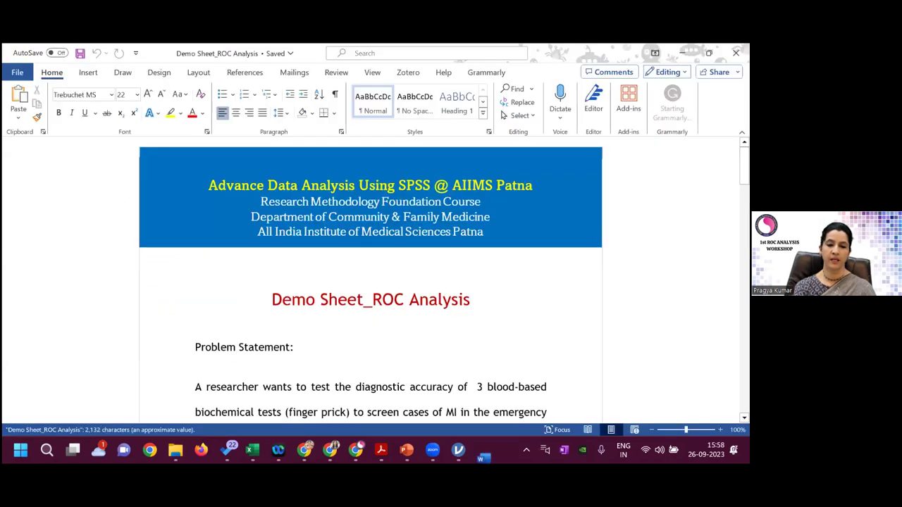
Paste the copied jamovi WHtR cutpoint results below the table in the demo sheet
{"action": "scroll", "coordinate": [370, 282], "scroll_direction": "down", "scroll_amount": 20}
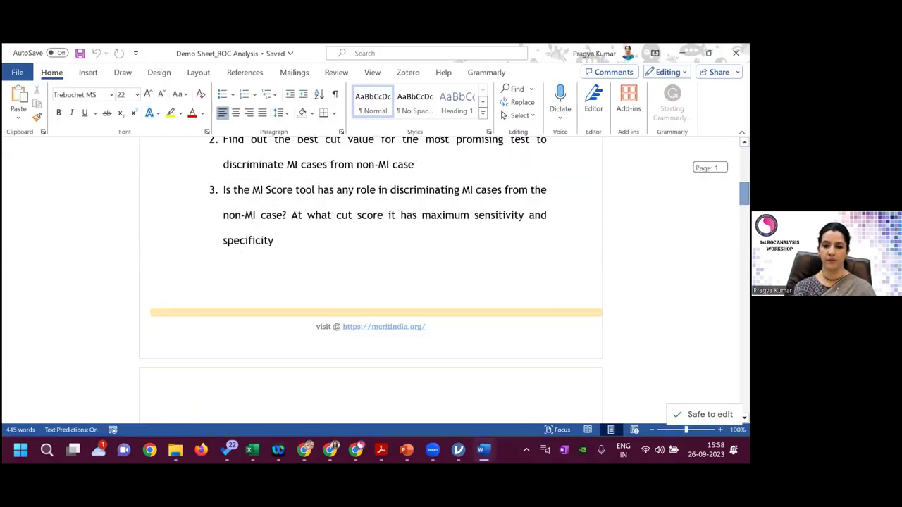
{"action": "scroll", "coordinate": [336, 265], "scroll_direction": "up", "scroll_amount": 3}
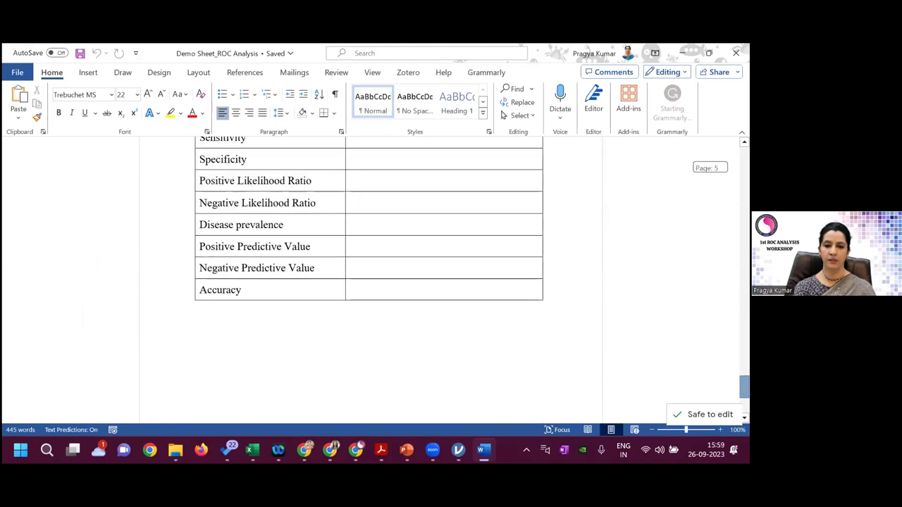
{"action": "scroll", "coordinate": [336, 265], "scroll_direction": "down", "scroll_amount": 10}
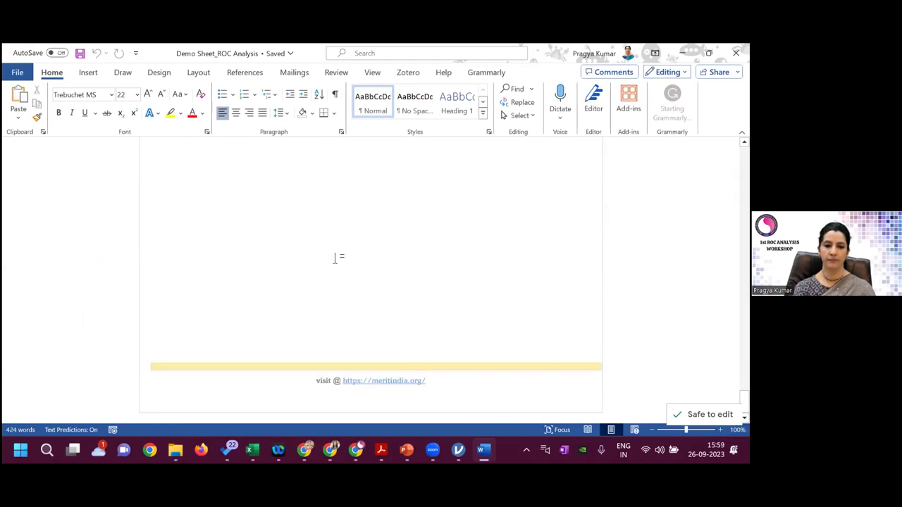
{"action": "scroll", "coordinate": [335, 258], "scroll_direction": "up", "scroll_amount": 1}
{"action": "key", "text": "Return"}
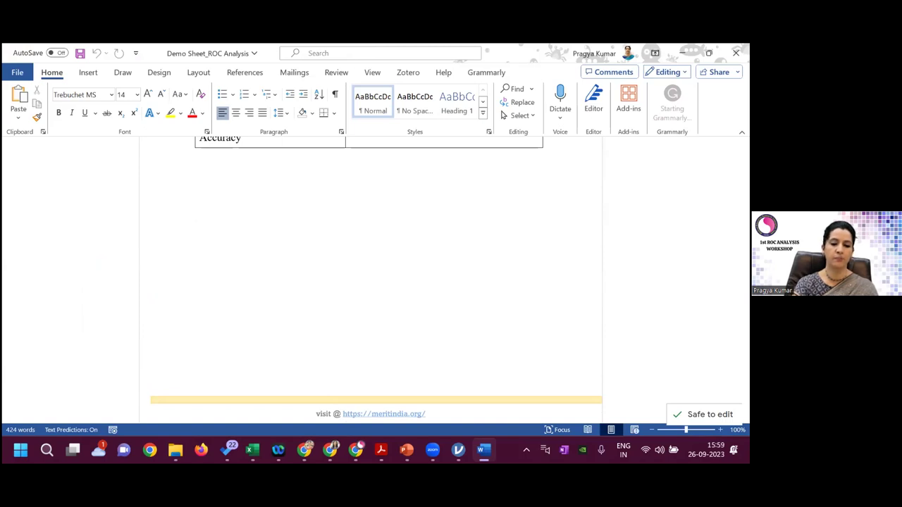
{"action": "scroll", "coordinate": [338, 261], "scroll_direction": "down", "scroll_amount": 4}
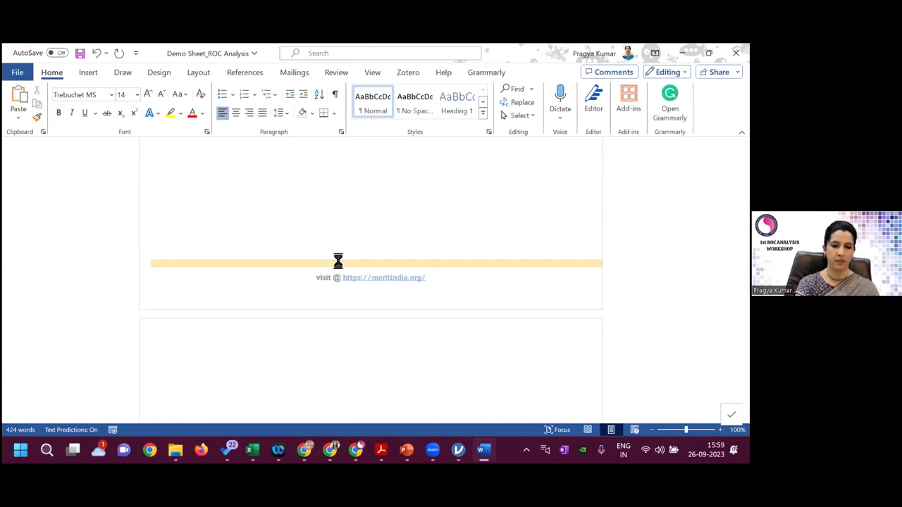
{"action": "scroll", "coordinate": [338, 261], "scroll_direction": "down", "scroll_amount": 5}
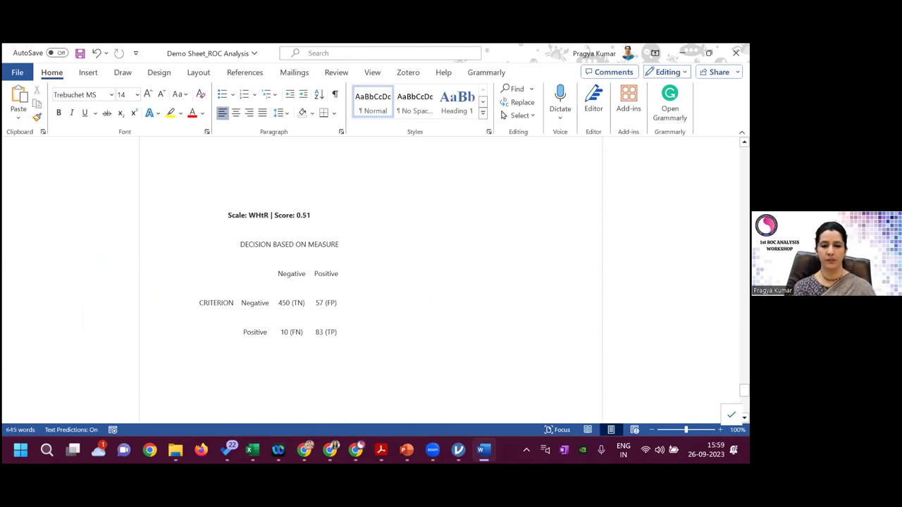
Review the pasted output, set the cursor above the ROC Curves heading, and return to jamovi
{"action": "left_click_drag", "start_coordinate": [744, 389], "coordinate": [744, 340]}
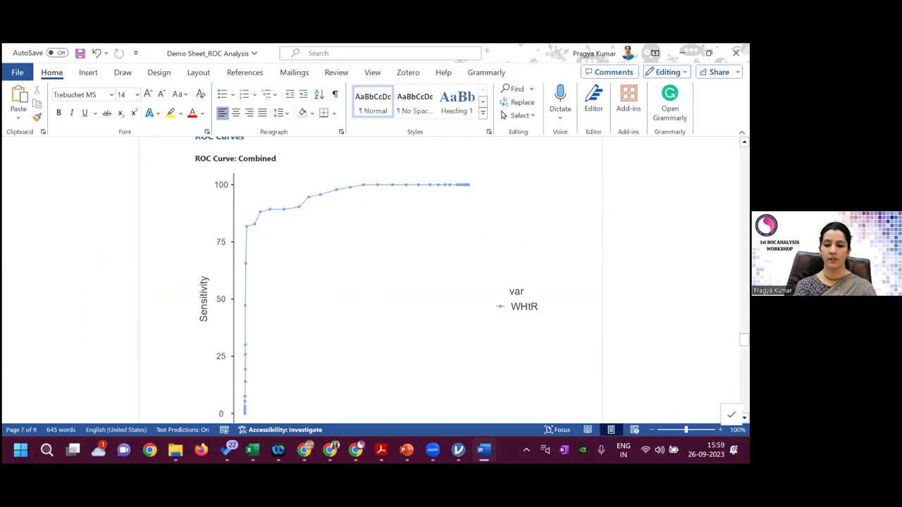
{"action": "scroll", "coordinate": [406, 254], "scroll_direction": "up", "scroll_amount": 5}
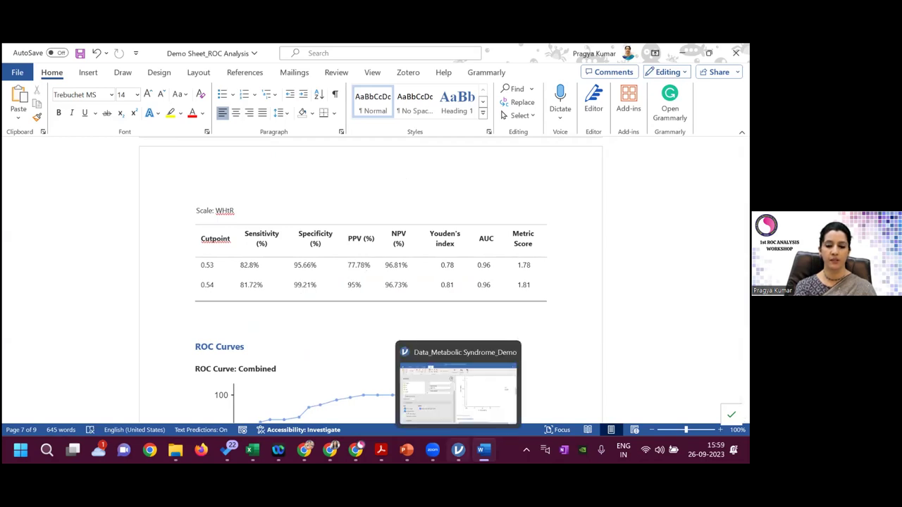
{"action": "left_click", "coordinate": [290, 329]}
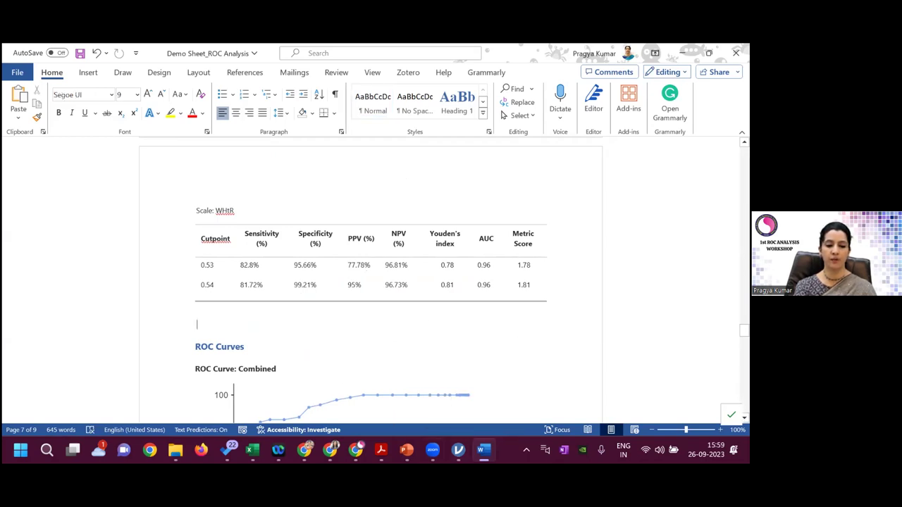
{"action": "mouse_move", "coordinate": [458, 449]}
{"action": "left_click", "coordinate": [483, 402]}
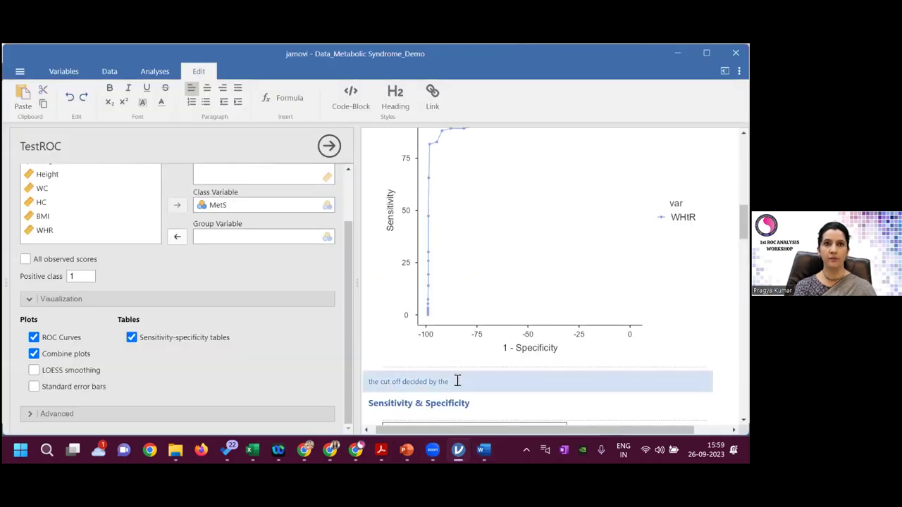
Delete the 'the cut off decided by the' note beneath the WHtR ROC curve
{"action": "left_click", "coordinate": [460, 381]}
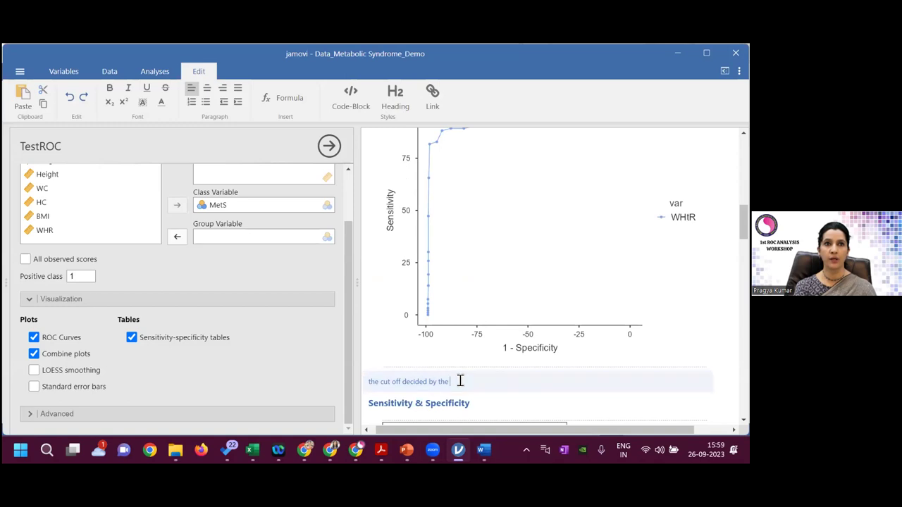
{"action": "type", "text": "kljkfdjg"}
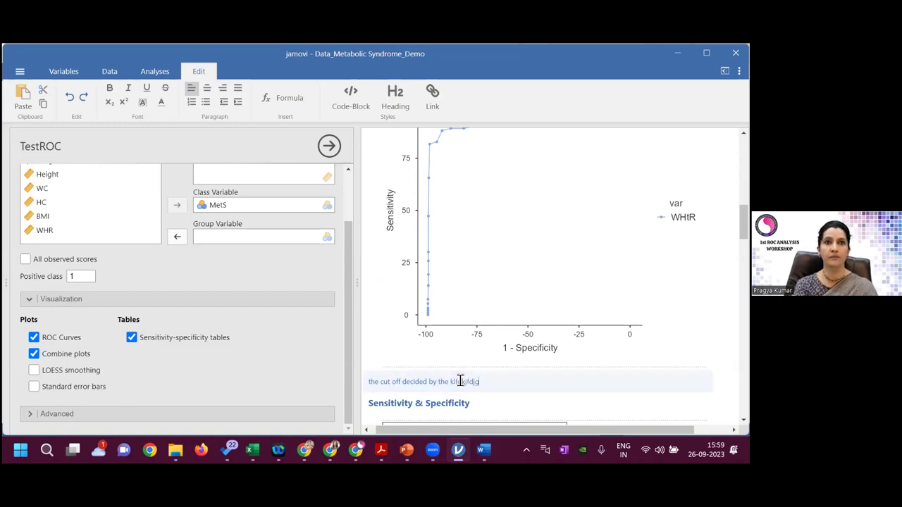
{"action": "key", "text": "BackSpace"}
{"action": "key", "text": "BackSpace"}
{"action": "key", "text": "BackSpace"}
{"action": "key", "text": "BackSpace"}
{"action": "key", "text": "BackSpace"}
{"action": "key", "text": "BackSpace"}
{"action": "key", "text": "BackSpace"}
{"action": "key", "text": "BackSpace"}
{"action": "key", "text": "BackSpace"}
{"action": "key", "text": "BackSpace"}
{"action": "key", "text": "BackSpace"}
{"action": "key", "text": "BackSpace"}
{"action": "key", "text": "BackSpace"}
{"action": "key", "text": "BackSpace"}
{"action": "key", "text": "BackSpace"}
{"action": "key", "text": "BackSpace"}
{"action": "key", "text": "BackSpace"}
{"action": "key", "text": "BackSpace"}
{"action": "key", "text": "BackSpace"}
{"action": "key", "text": "BackSpace"}
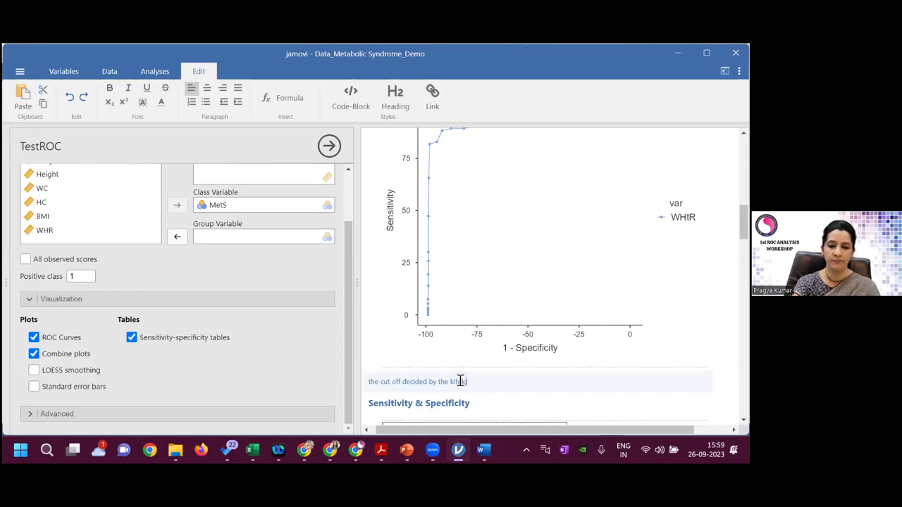
{"action": "key", "text": "BackSpace"}
{"action": "key", "text": "BackSpace"}
{"action": "key", "text": "BackSpace"}
{"action": "key", "text": "BackSpace"}
{"action": "key", "text": "BackSpace"}
{"action": "key", "text": "BackSpace"}
{"action": "key", "text": "BackSpace"}
{"action": "key", "text": "BackSpace"}
{"action": "key", "text": "BackSpace"}
{"action": "key", "text": "BackSpace"}
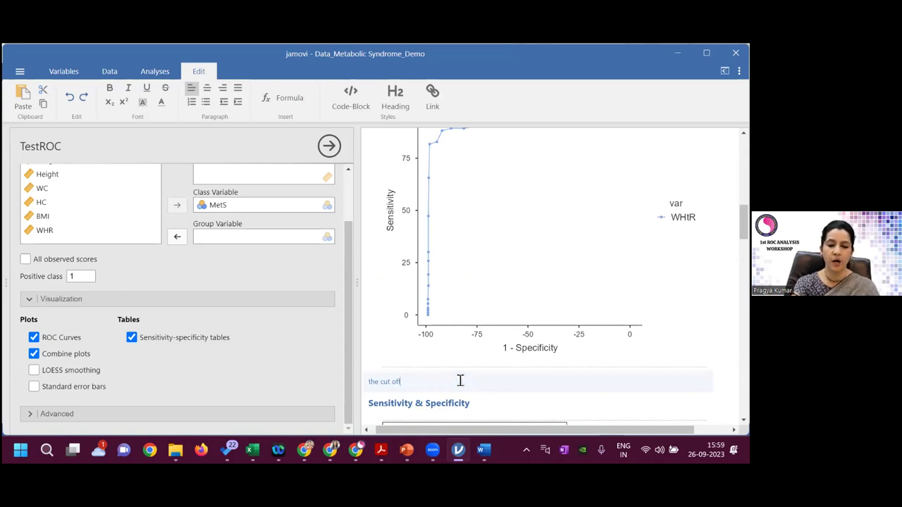
{"action": "key", "text": "BackSpace"}
{"action": "key", "text": "BackSpace"}
{"action": "key", "text": "BackSpace"}
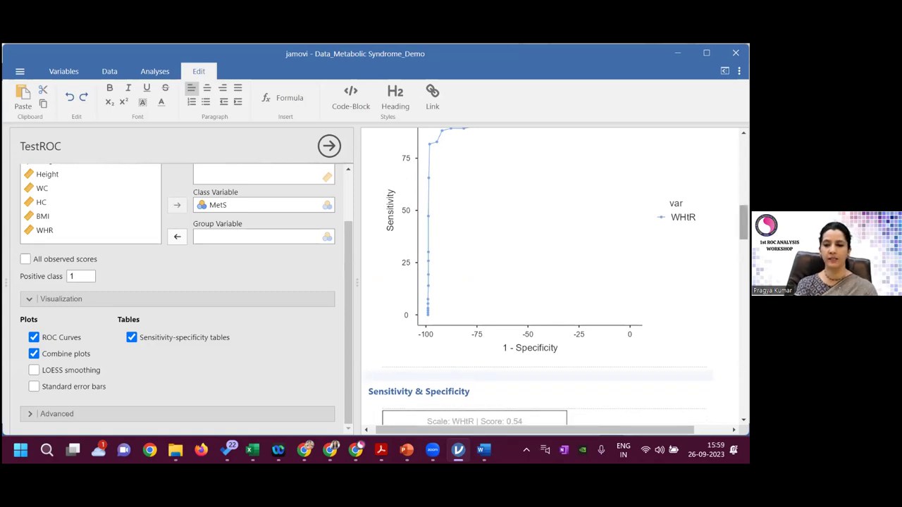
{"action": "scroll", "coordinate": [554, 278], "scroll_direction": "down", "scroll_amount": 3}
{"action": "scroll", "coordinate": [501, 224], "scroll_direction": "down", "scroll_amount": 1}
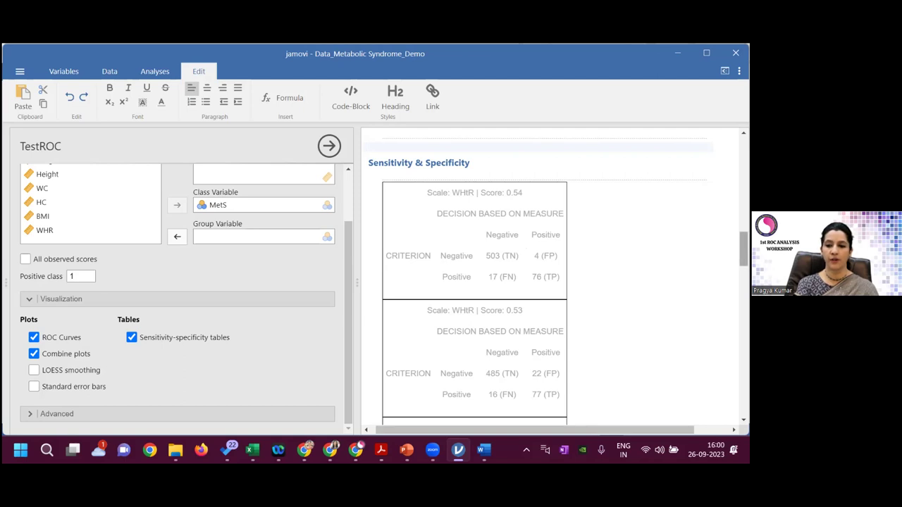
{"action": "scroll", "coordinate": [555, 273], "scroll_direction": "down", "scroll_amount": 3}
{"action": "scroll", "coordinate": [555, 277], "scroll_direction": "down", "scroll_amount": 2}
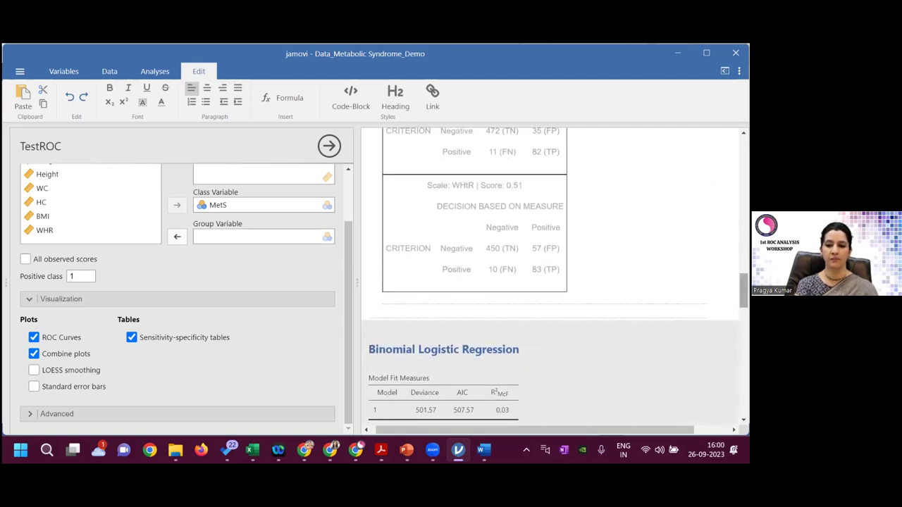
{"action": "scroll", "coordinate": [555, 276], "scroll_direction": "up", "scroll_amount": 4}
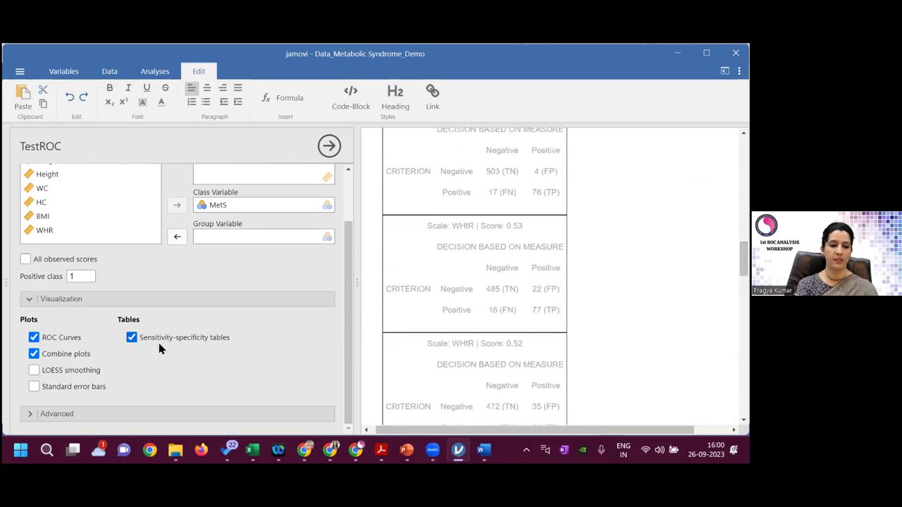
{"action": "left_click_drag", "start_coordinate": [346, 310], "coordinate": [348, 249]}
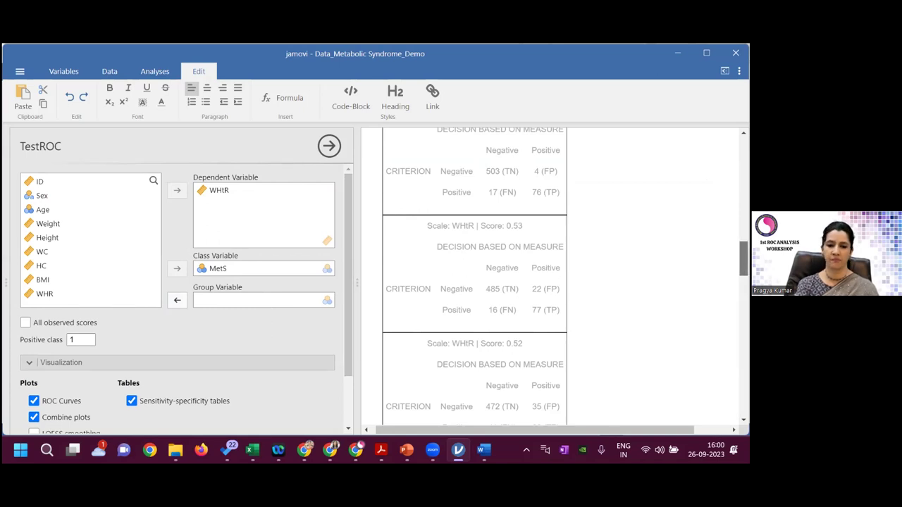
{"action": "scroll", "coordinate": [557, 274], "scroll_direction": "down", "scroll_amount": 3}
{"action": "left_click_drag", "start_coordinate": [347, 268], "coordinate": [352, 322]}
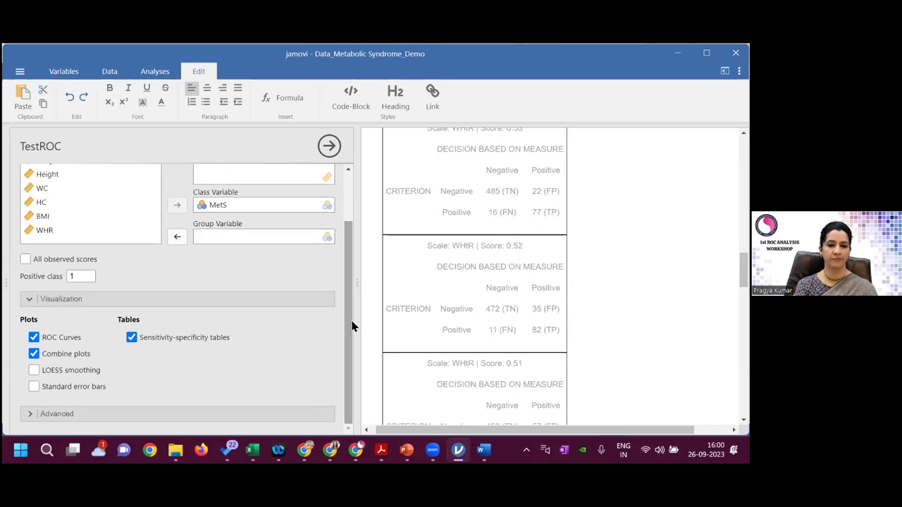
Browse the dataset variables and spreadsheet rows, then return to the MetS TestROC options and ROC curve
{"action": "left_click", "coordinate": [70, 74]}
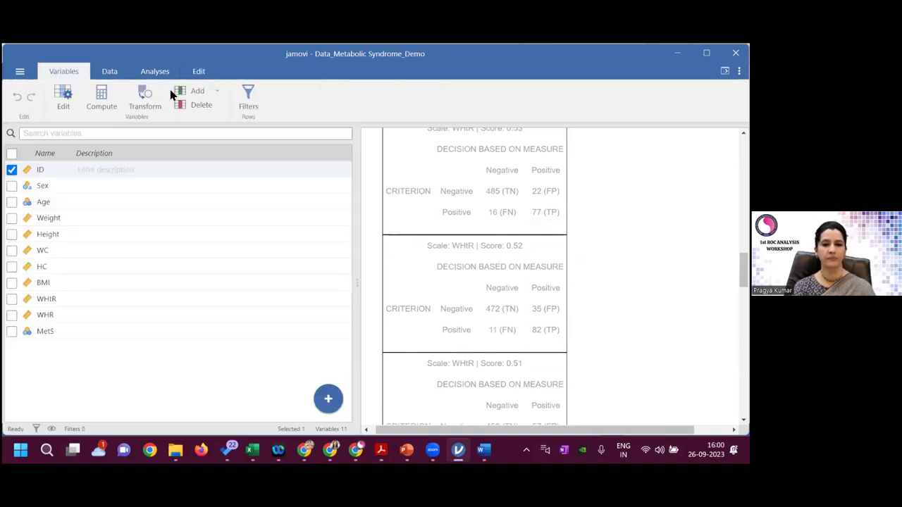
{"action": "left_click", "coordinate": [109, 76]}
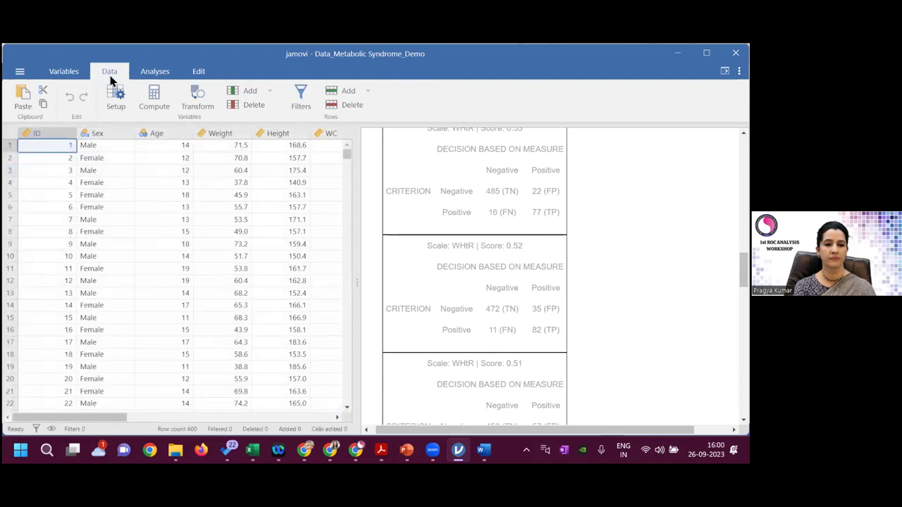
{"action": "left_click", "coordinate": [346, 161]}
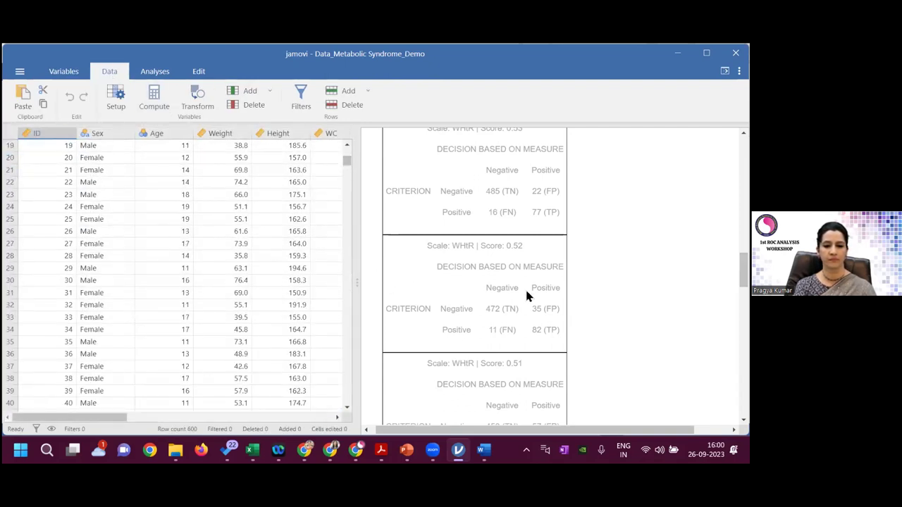
{"action": "left_click", "coordinate": [525, 290]}
{"action": "left_click_drag", "start_coordinate": [743, 271], "coordinate": [743, 212]}
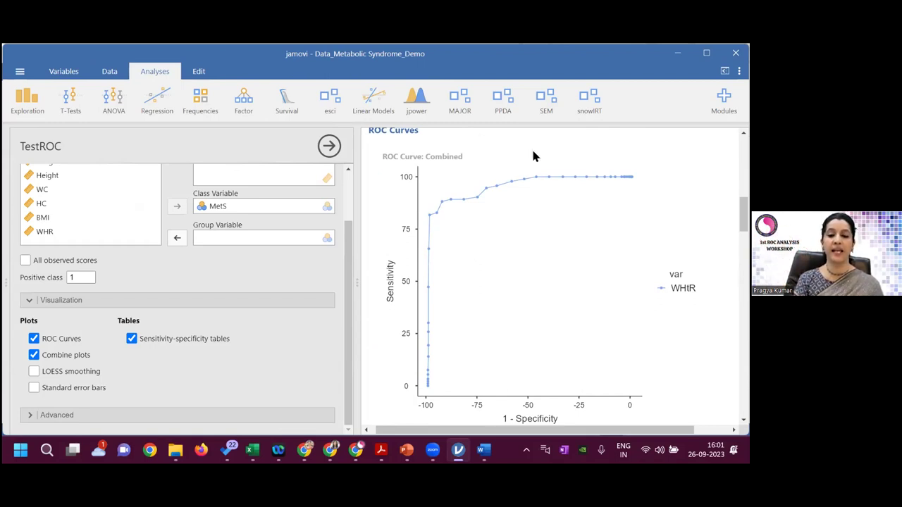
{"action": "scroll", "coordinate": [555, 282], "scroll_direction": "up", "scroll_amount": 3}
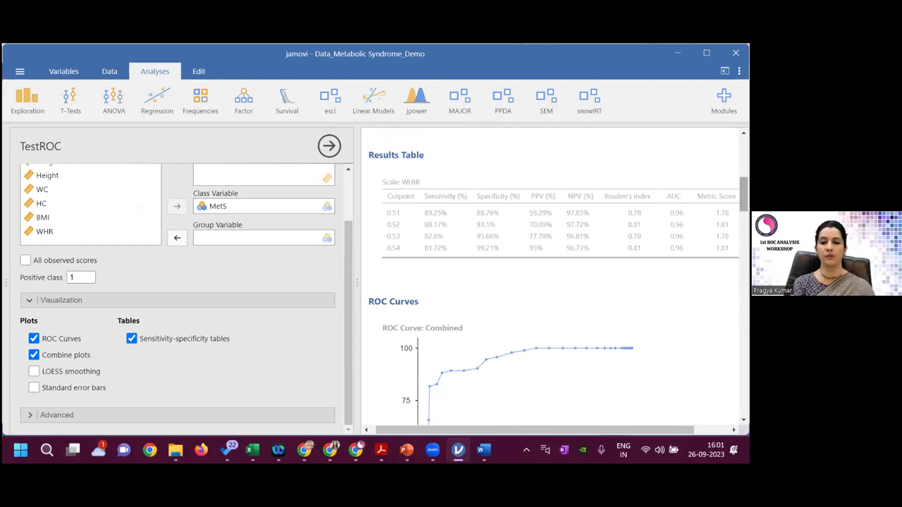
{"action": "scroll", "coordinate": [554, 282], "scroll_direction": "down", "scroll_amount": 5}
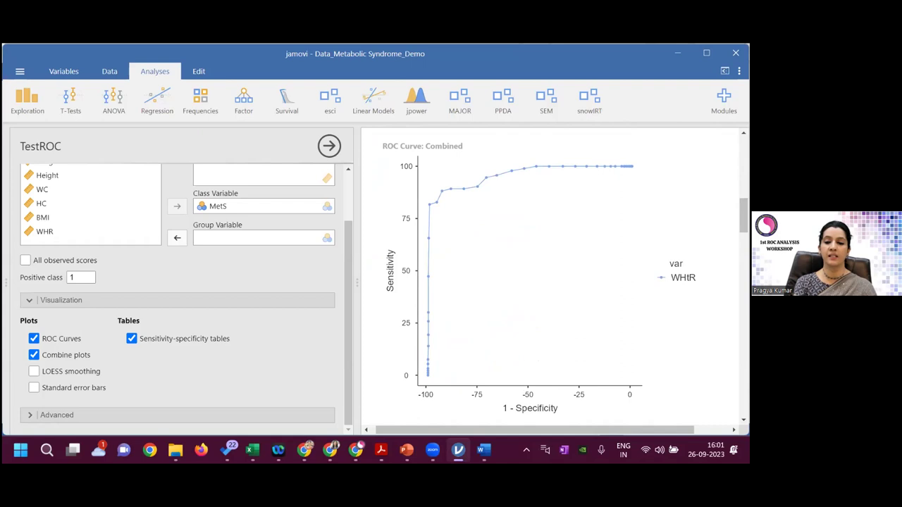
{"action": "scroll", "coordinate": [393, 253], "scroll_direction": "up", "scroll_amount": 3}
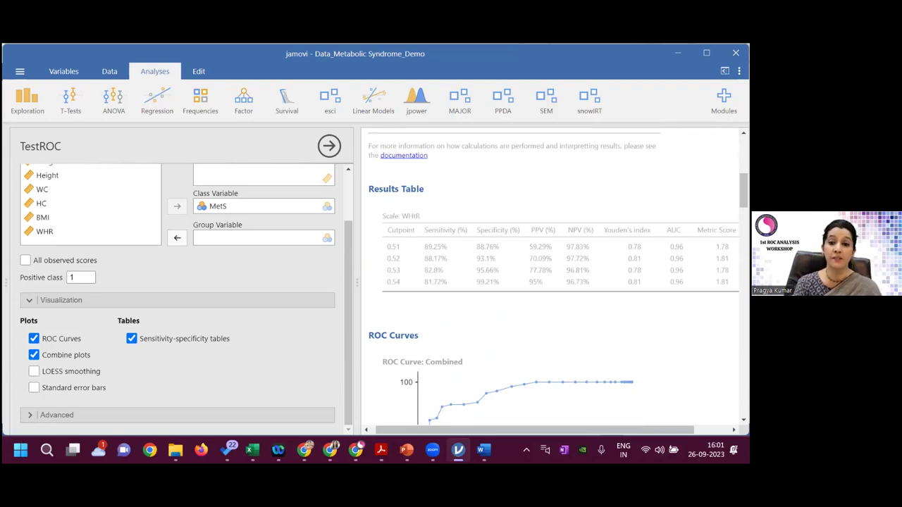
{"action": "scroll", "coordinate": [554, 278], "scroll_direction": "down", "scroll_amount": 1}
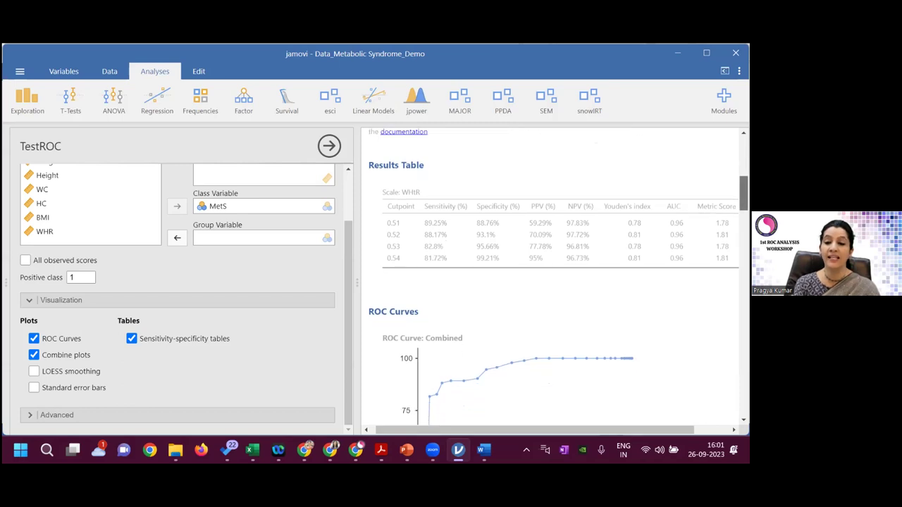
{"action": "scroll", "coordinate": [558, 275], "scroll_direction": "up", "scroll_amount": 1}
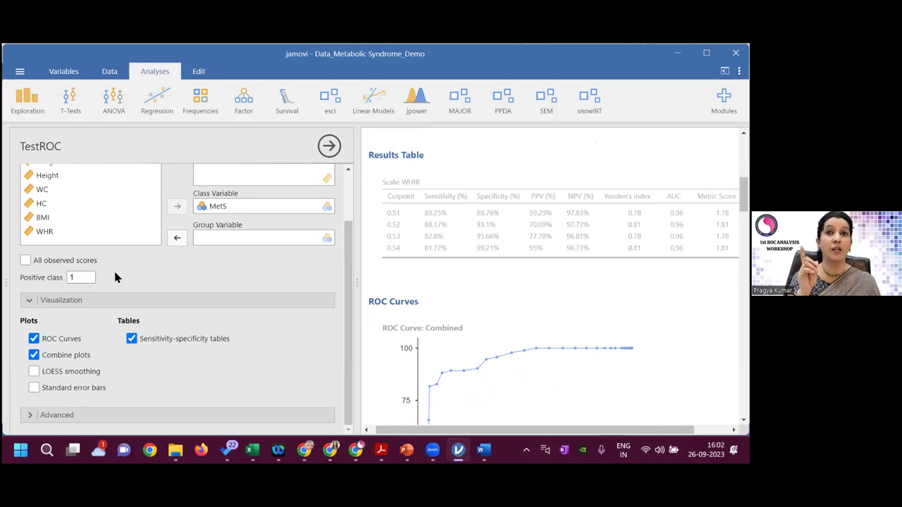
Enable 'All observed scores' to list WHtR cutpoints 0.26–0.71, then scroll to the ROC curve
{"action": "left_click", "coordinate": [25, 260]}
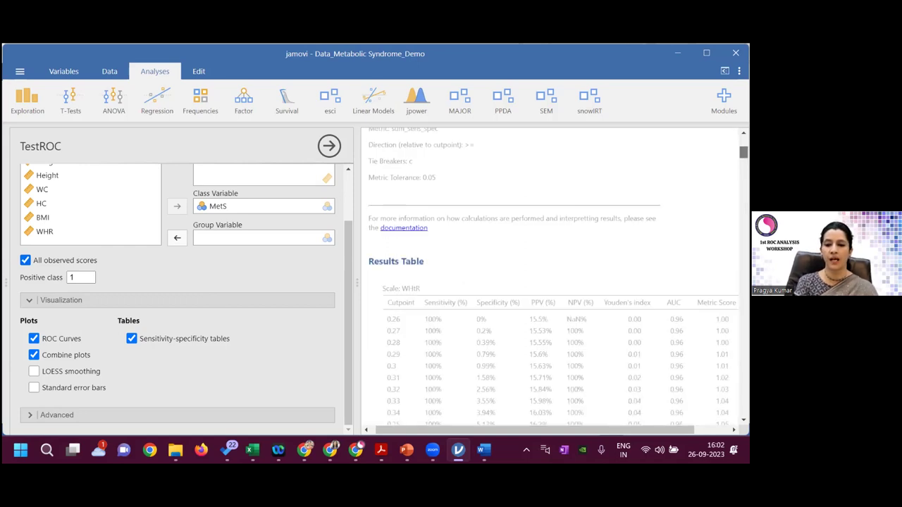
{"action": "scroll", "coordinate": [550, 282], "scroll_direction": "down", "scroll_amount": 3}
{"action": "scroll", "coordinate": [553, 274], "scroll_direction": "down", "scroll_amount": 2}
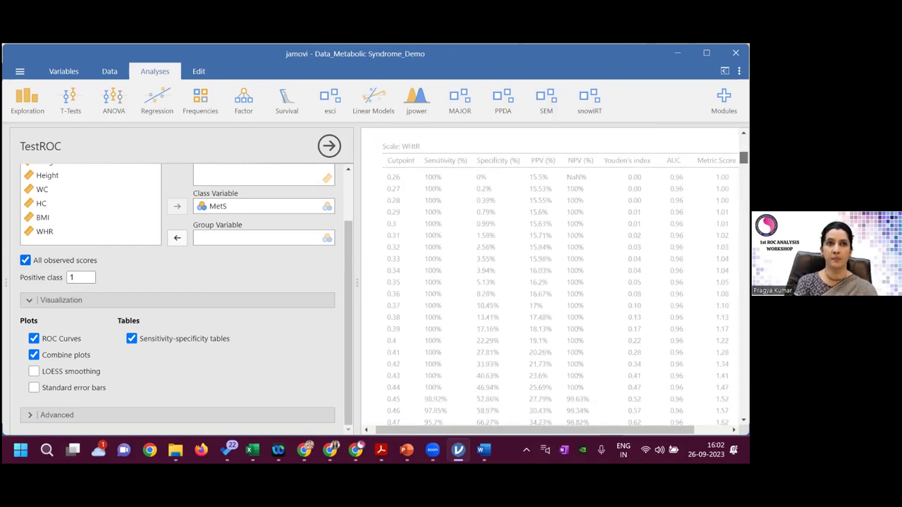
{"action": "scroll", "coordinate": [561, 276], "scroll_direction": "down", "scroll_amount": 3}
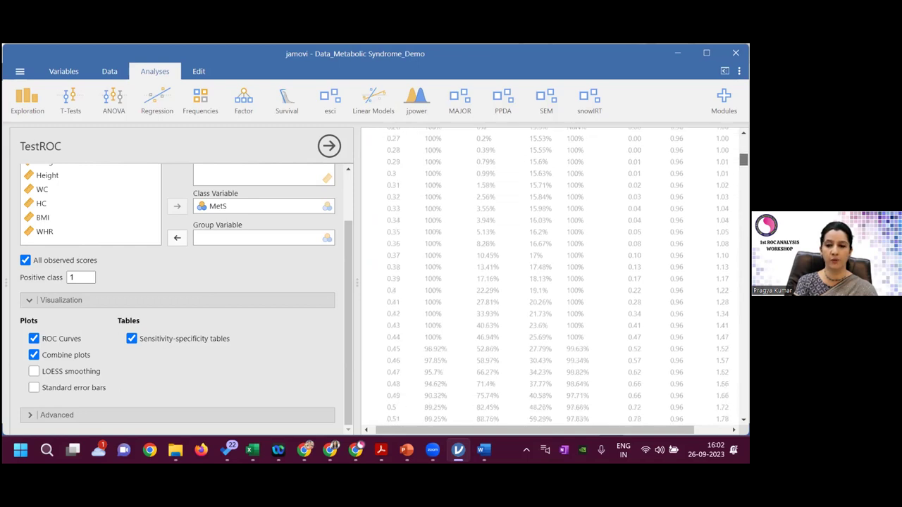
{"action": "scroll", "coordinate": [561, 276], "scroll_direction": "down", "scroll_amount": 5}
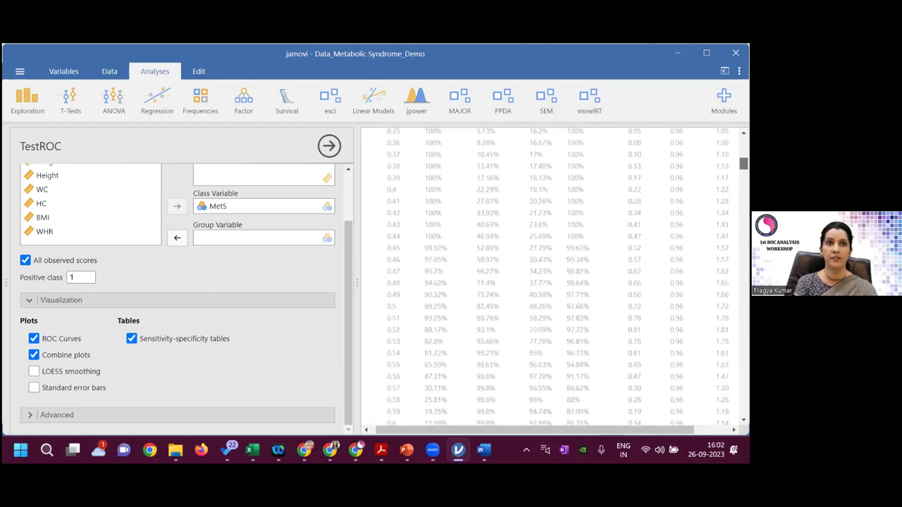
{"action": "scroll", "coordinate": [554, 277], "scroll_direction": "down", "scroll_amount": 7}
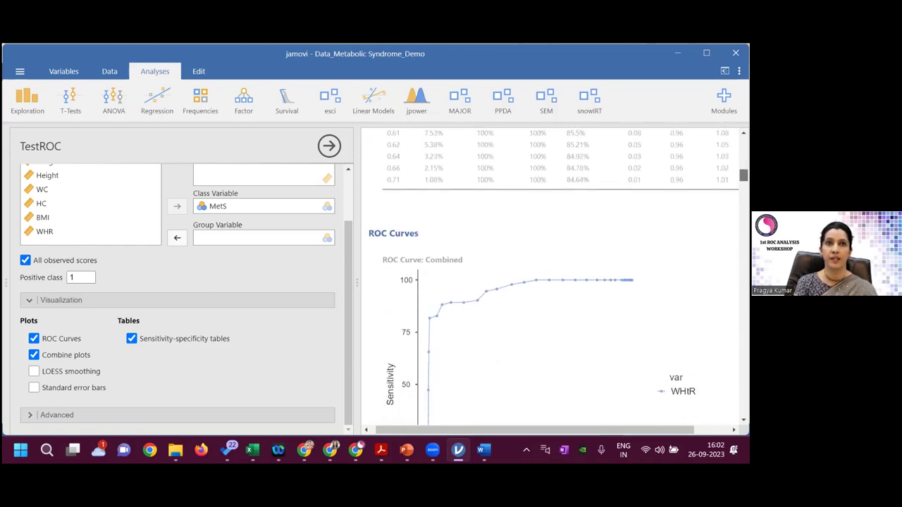
{"action": "scroll", "coordinate": [515, 193], "scroll_direction": "down", "scroll_amount": 1}
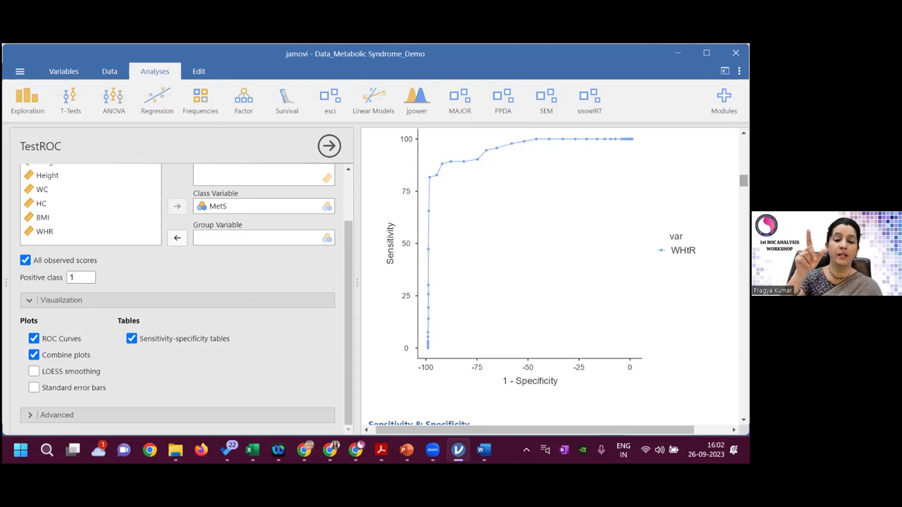
{"action": "scroll", "coordinate": [554, 277], "scroll_direction": "up", "scroll_amount": 5}
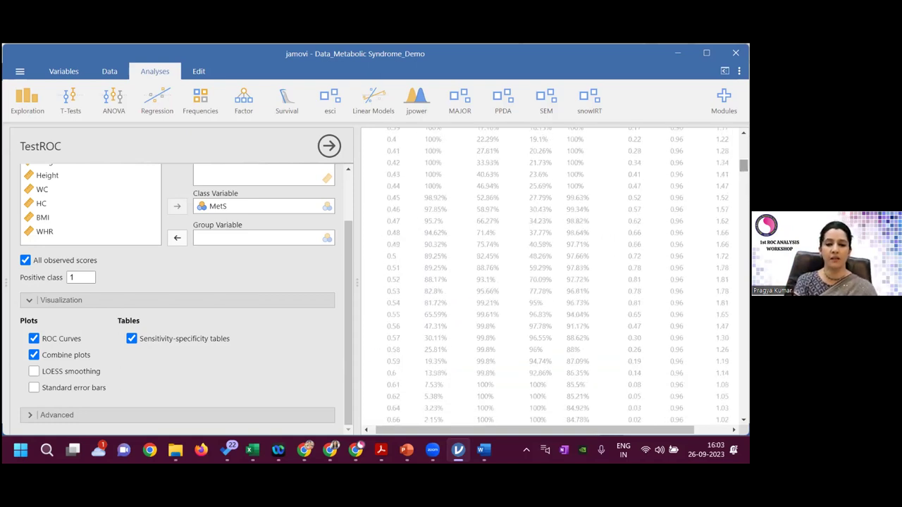
{"action": "scroll", "coordinate": [567, 274], "scroll_direction": "up", "scroll_amount": 4}
{"action": "scroll", "coordinate": [501, 303], "scroll_direction": "up", "scroll_amount": 2}
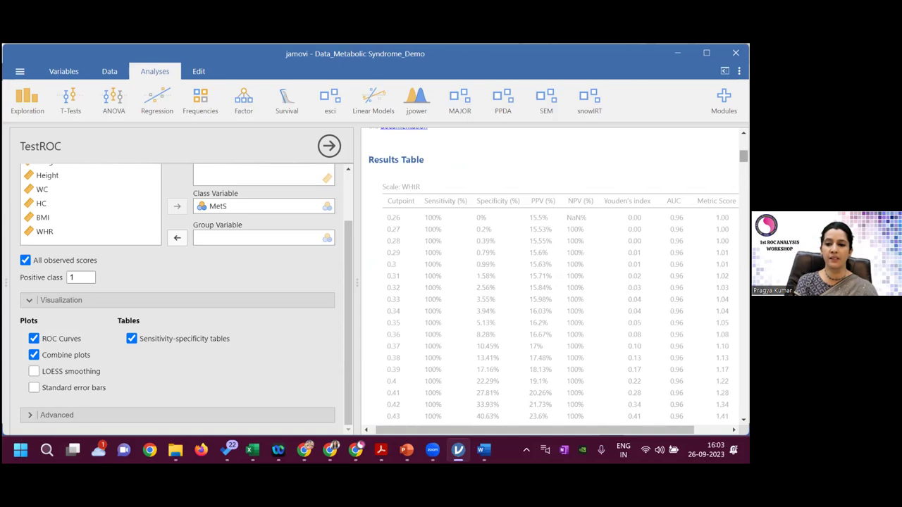
{"action": "scroll", "coordinate": [553, 282], "scroll_direction": "down", "scroll_amount": 5}
{"action": "scroll", "coordinate": [516, 350], "scroll_direction": "down", "scroll_amount": 10}
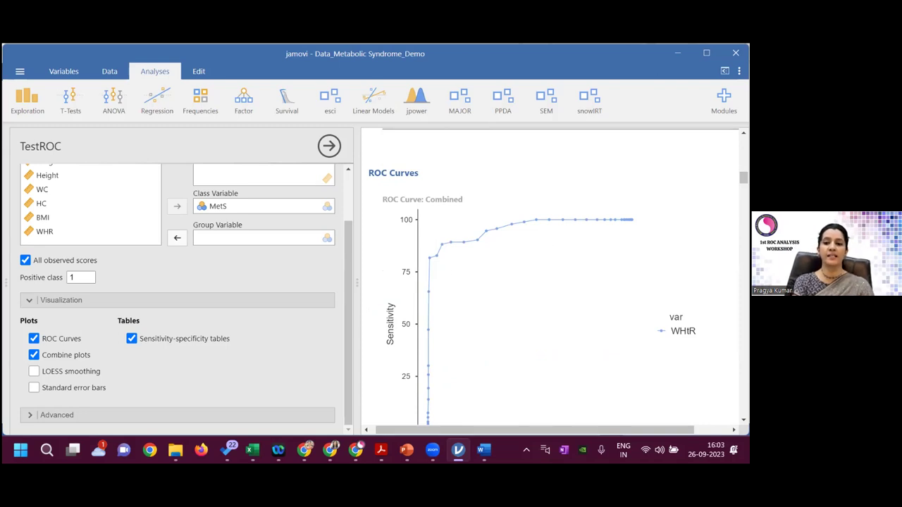
{"action": "scroll", "coordinate": [743, 173], "scroll_direction": "up", "scroll_amount": 2}
{"action": "scroll", "coordinate": [557, 281], "scroll_direction": "up", "scroll_amount": 5}
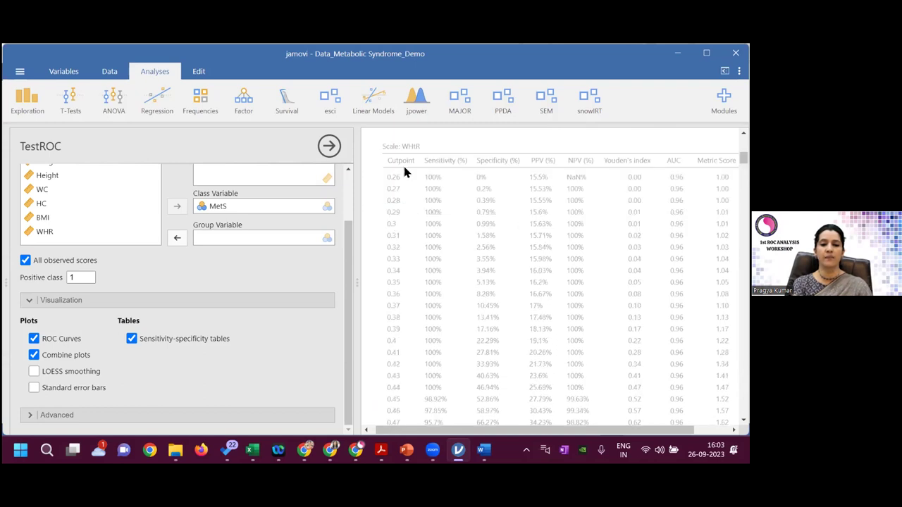
{"action": "left_click_drag", "start_coordinate": [349, 251], "coordinate": [347, 208]}
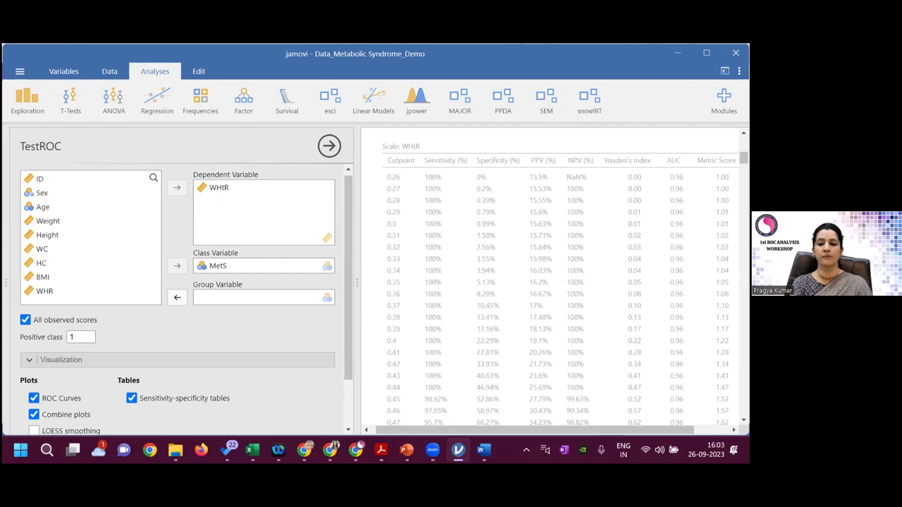
{"action": "scroll", "coordinate": [556, 282], "scroll_direction": "down", "scroll_amount": 2}
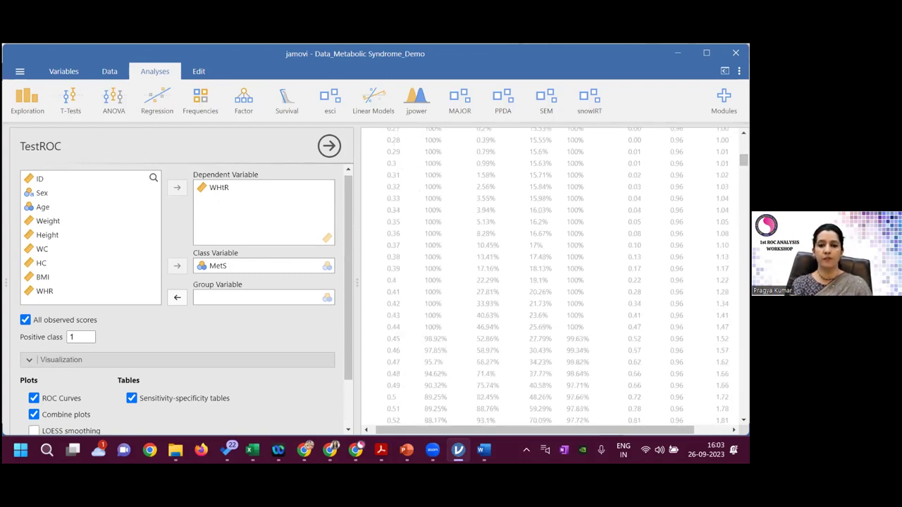
{"action": "scroll", "coordinate": [419, 266], "scroll_direction": "up", "scroll_amount": 3}
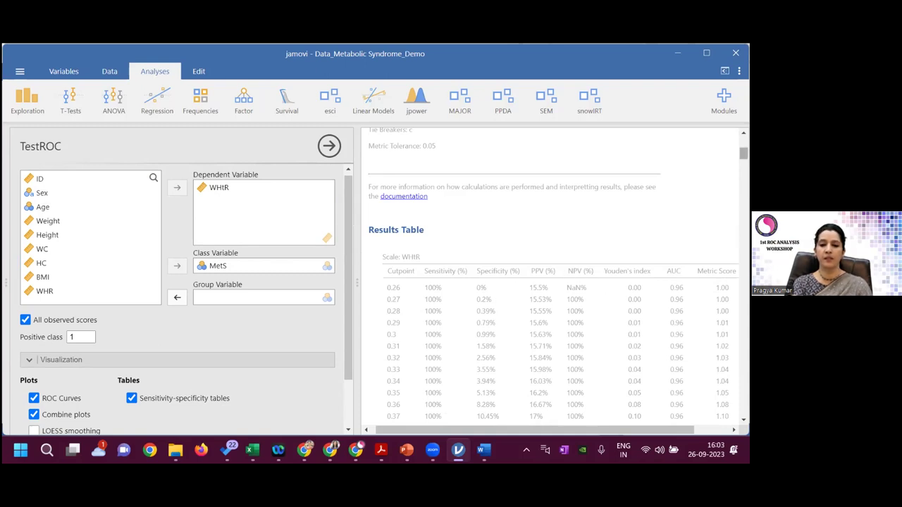
Turn off 'All observed scores' so only the 0.51–0.54 WHtR cutpoints remain
{"action": "left_click", "coordinate": [25, 320]}
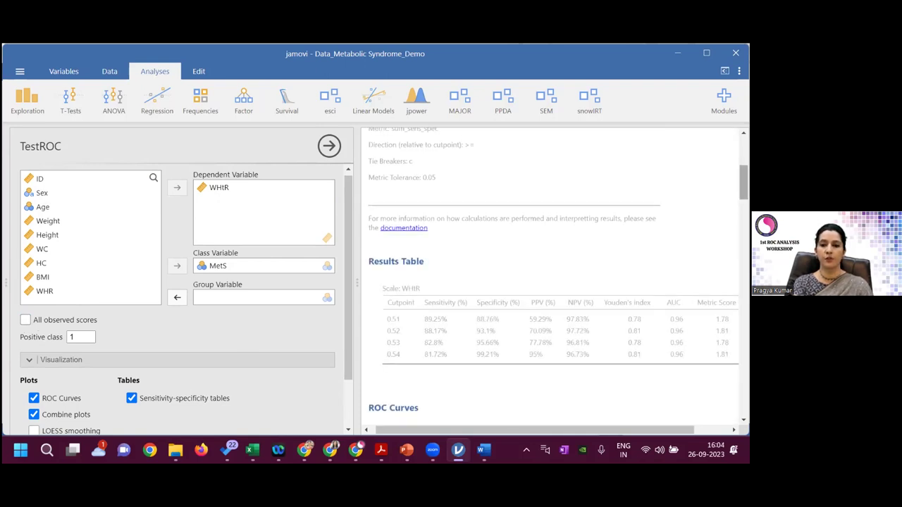
{"action": "scroll", "coordinate": [743, 184], "scroll_direction": "down", "scroll_amount": 1}
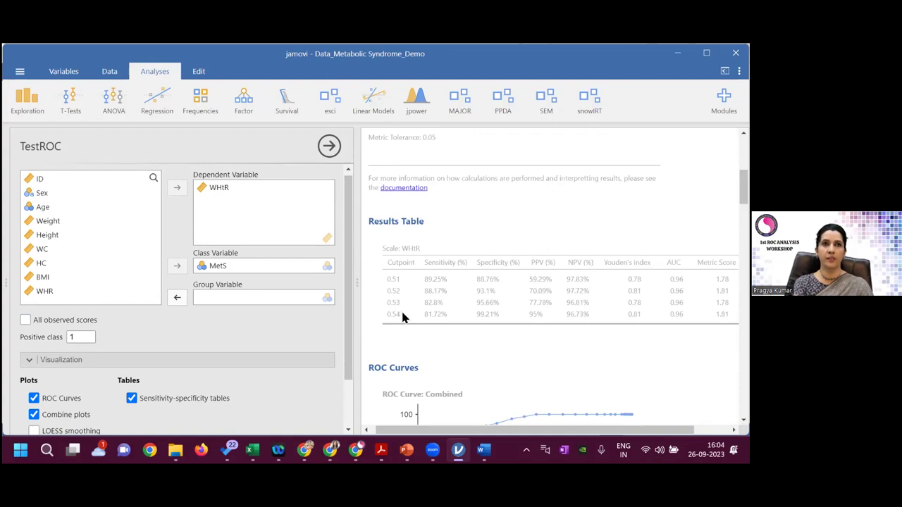
{"action": "left_click_drag", "start_coordinate": [569, 431], "coordinate": [601, 433]}
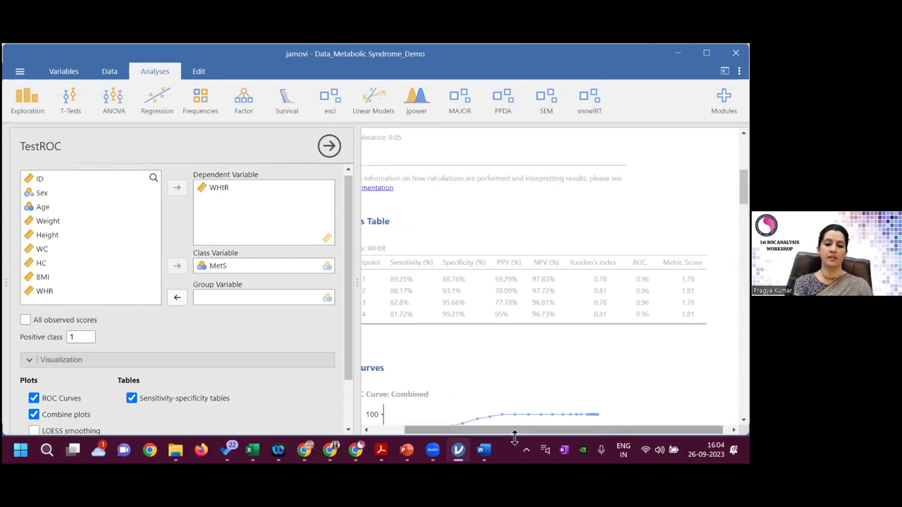
{"action": "left_click_drag", "start_coordinate": [515, 431], "coordinate": [488, 430]}
{"action": "left_click_drag", "start_coordinate": [350, 361], "coordinate": [351, 368]}
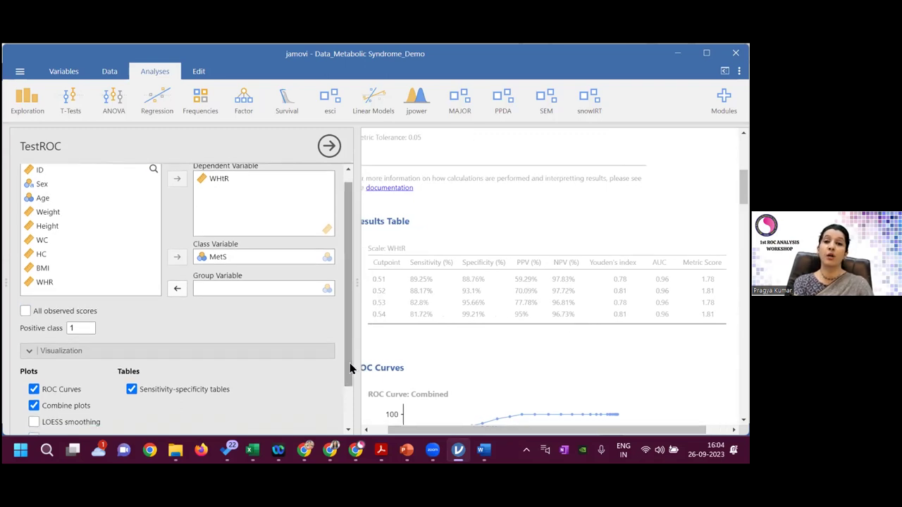
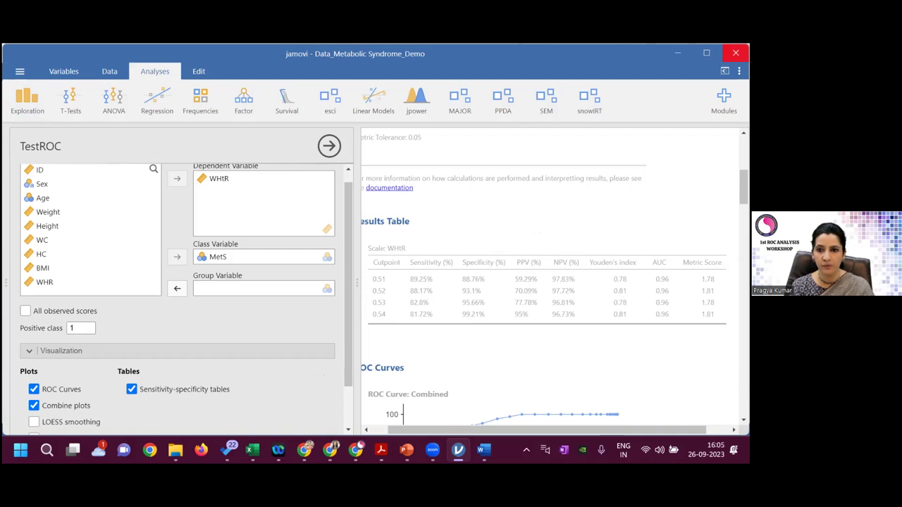
Close jamovi without saving and reopen Data_Metabolic Syndrome_Demo from File Explorer
{"action": "left_click", "coordinate": [735, 53]}
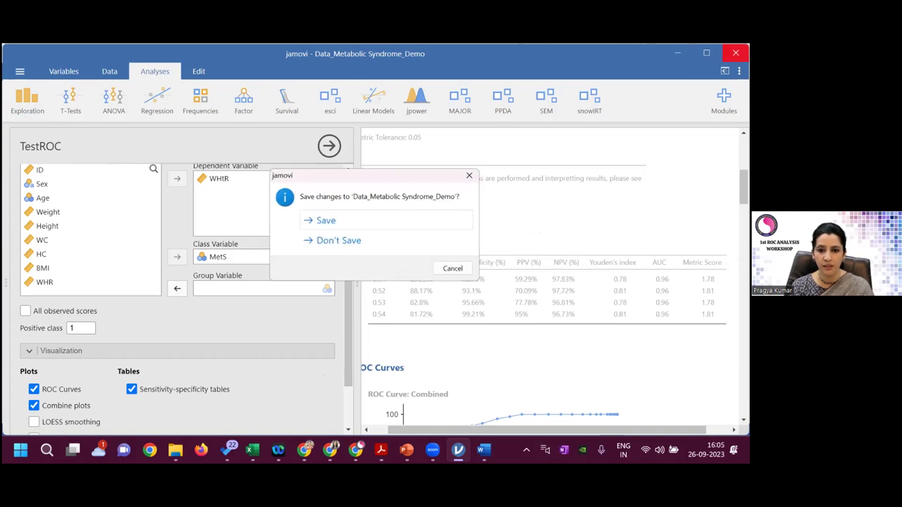
{"action": "left_click", "coordinate": [362, 241]}
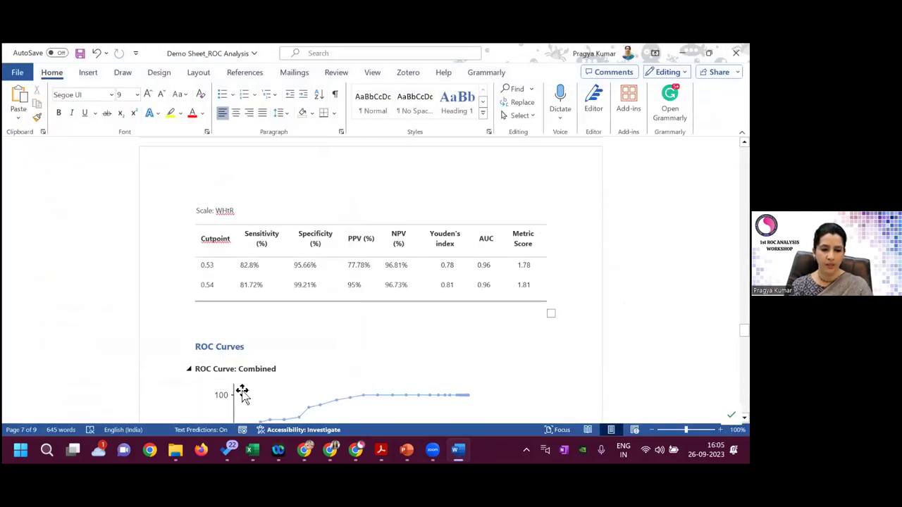
{"action": "mouse_move", "coordinate": [175, 450]}
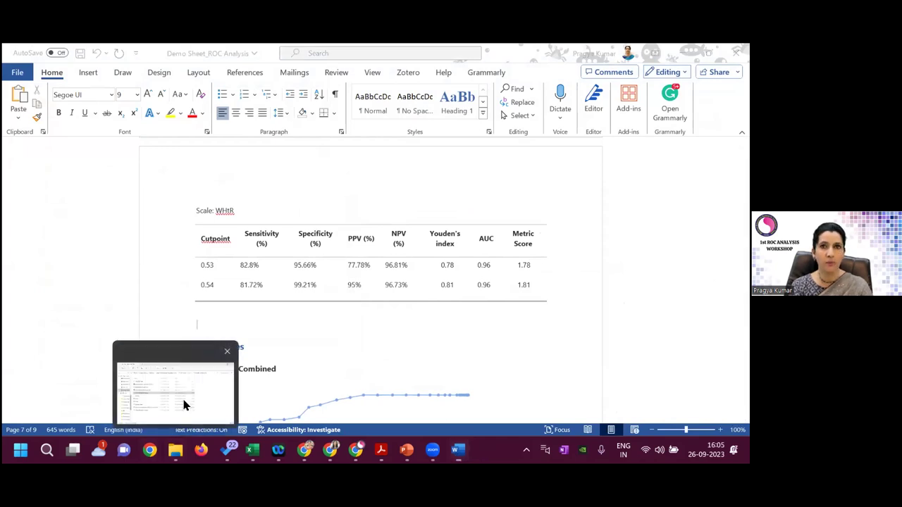
{"action": "left_click", "coordinate": [185, 405]}
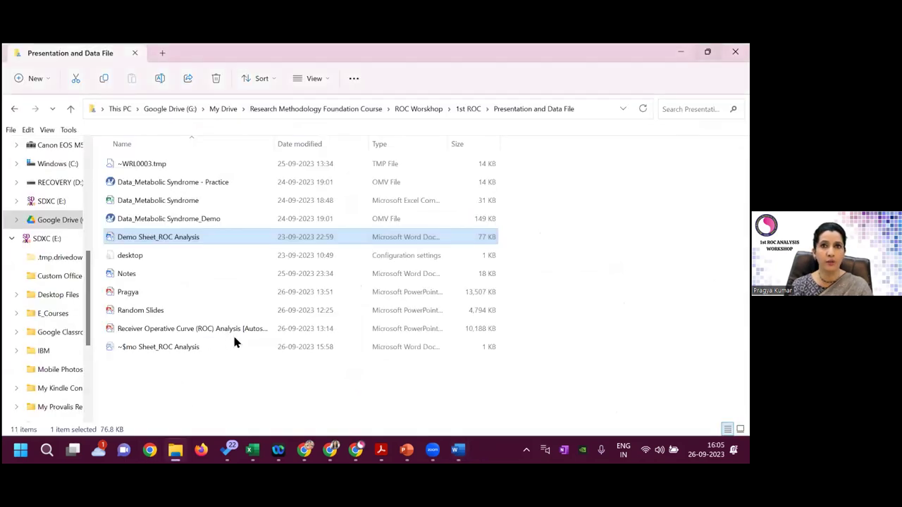
{"action": "left_click", "coordinate": [594, 257]}
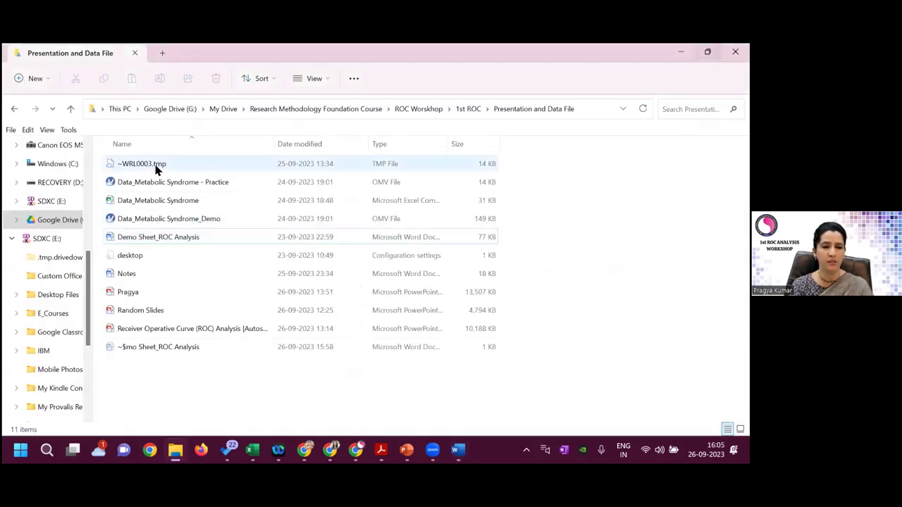
{"action": "left_click", "coordinate": [172, 223]}
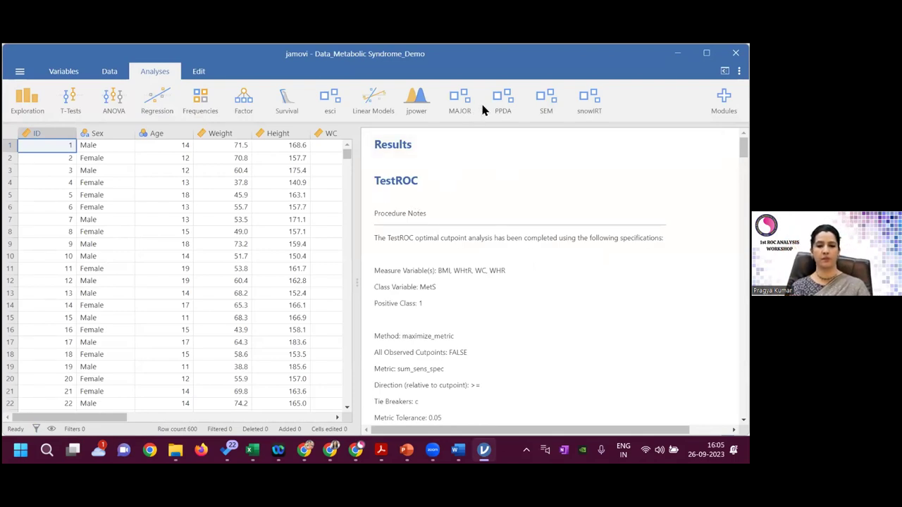
Remove WHR, WC and WHtR from the TestROC dependents, leaving BMI, then close without saving
{"action": "left_click", "coordinate": [503, 104]}
{"action": "left_click", "coordinate": [503, 104]}
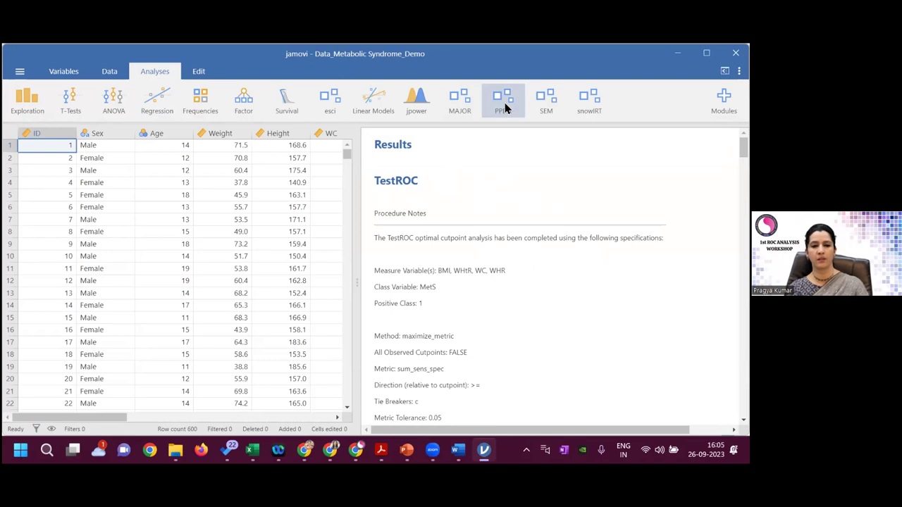
{"action": "left_click", "coordinate": [442, 286]}
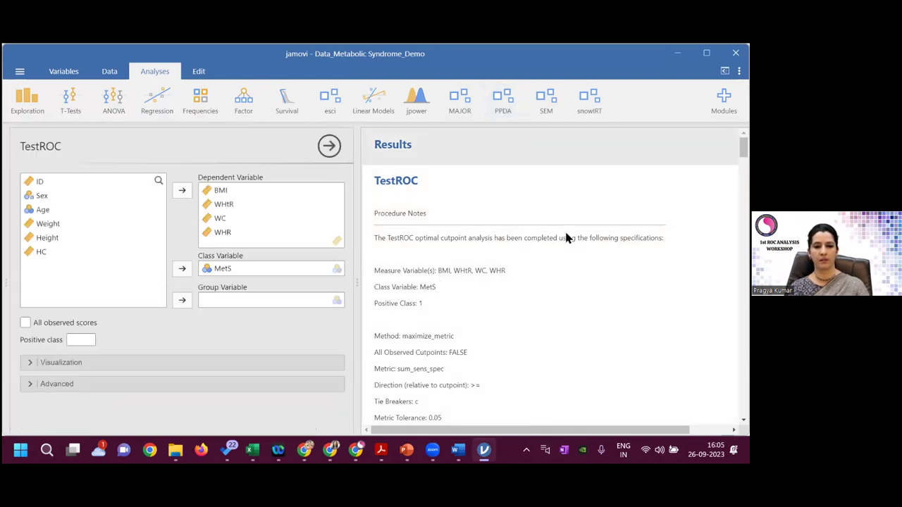
{"action": "left_click", "coordinate": [232, 233]}
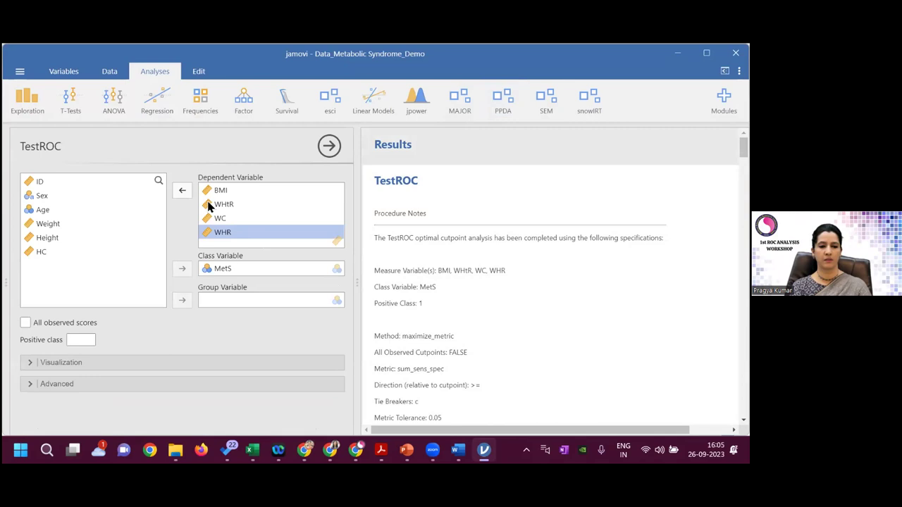
{"action": "left_click", "coordinate": [182, 190]}
{"action": "left_click", "coordinate": [182, 190]}
{"action": "left_click", "coordinate": [182, 192]}
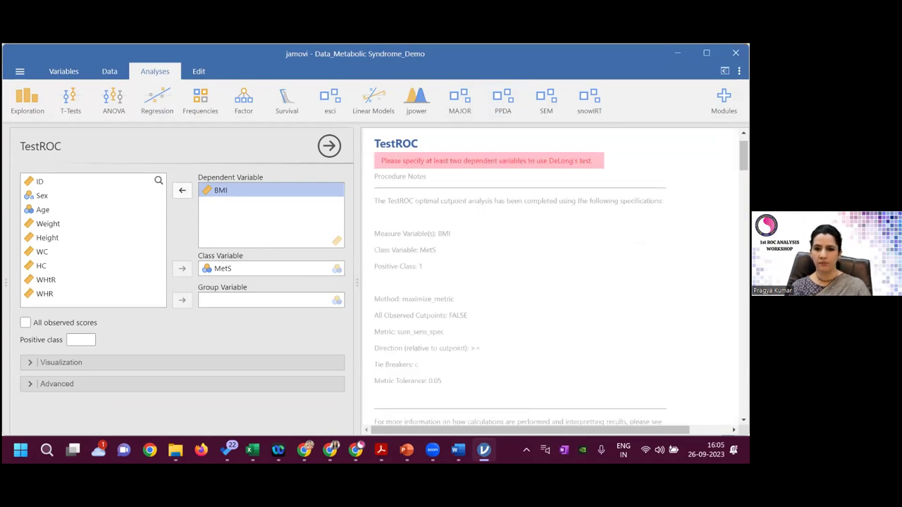
{"action": "left_click", "coordinate": [735, 53]}
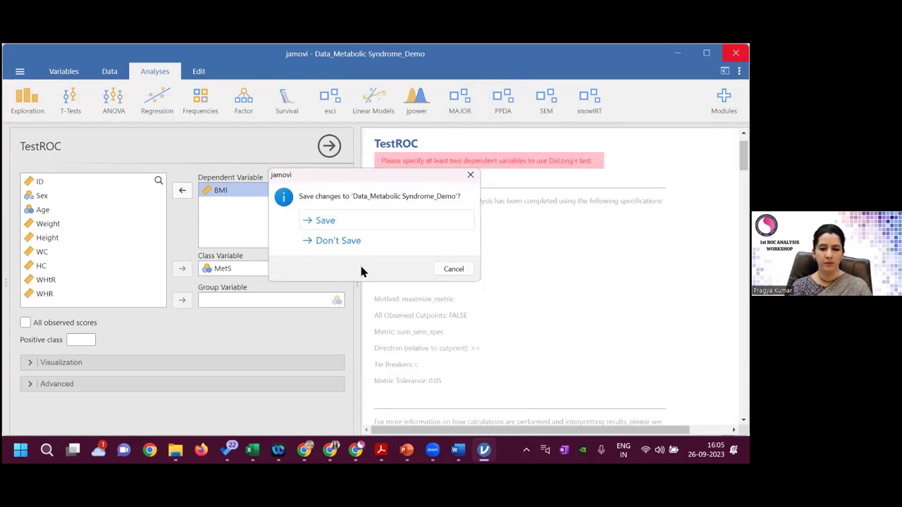
{"action": "left_click", "coordinate": [338, 241]}
Open Data_Metabolic Syndrome - Practice from File Explorer in jamovi
{"action": "left_click", "coordinate": [176, 449]}
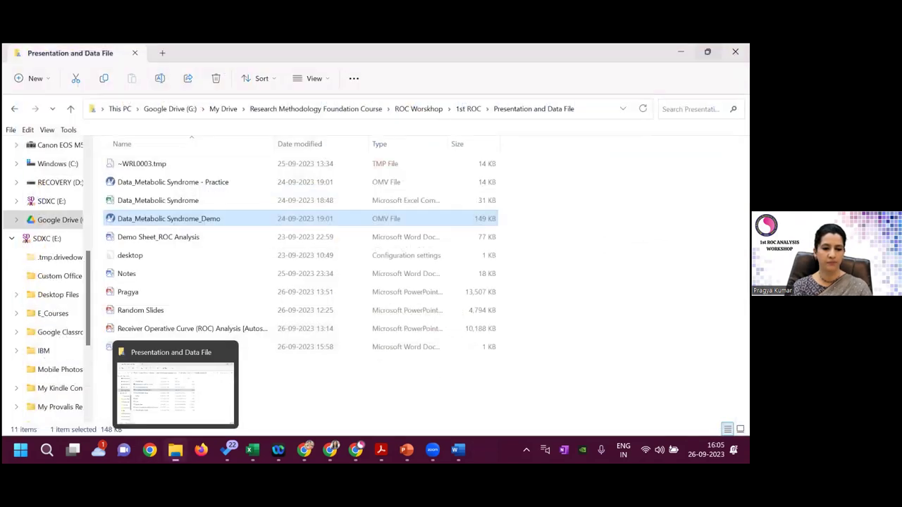
{"action": "left_click", "coordinate": [176, 185]}
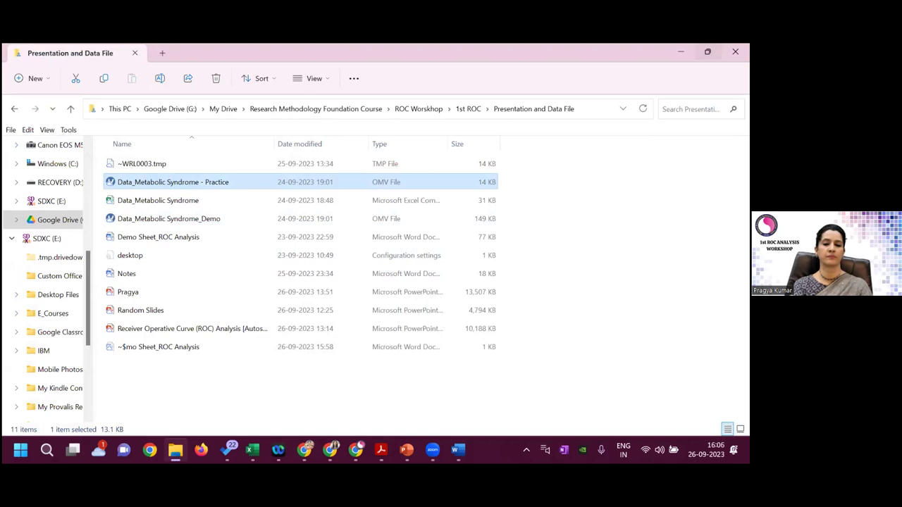
{"action": "key", "text": "Return"}
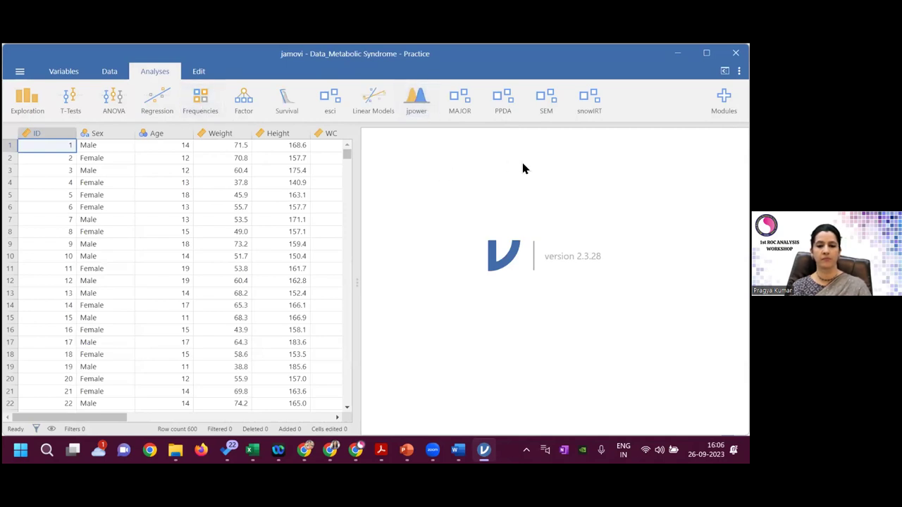
Add a new PPDA Test ROC analysis to the Practice file and reopen its options
{"action": "left_click", "coordinate": [508, 105]}
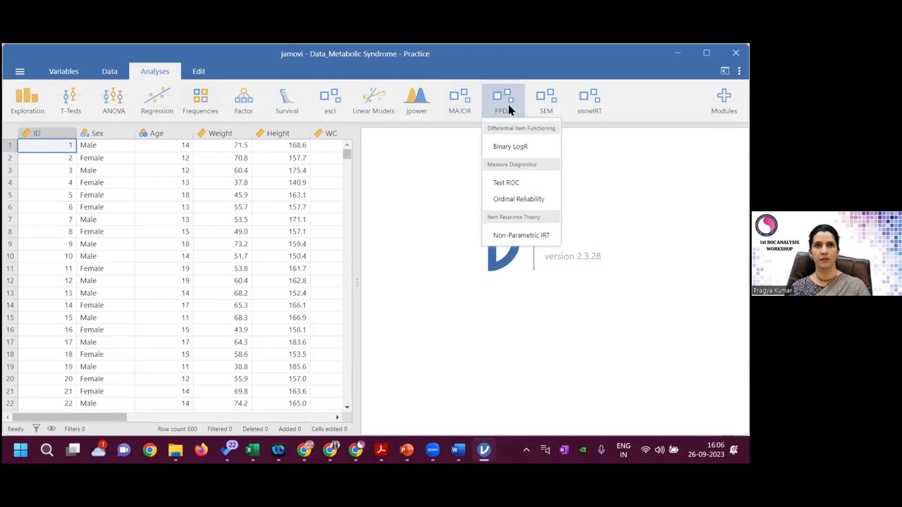
{"action": "left_click", "coordinate": [507, 184]}
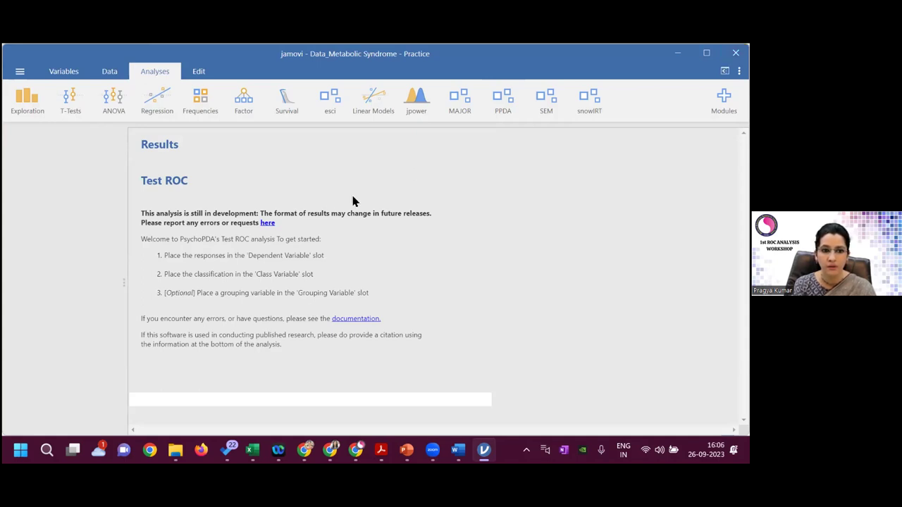
{"action": "left_click_drag", "start_coordinate": [127, 149], "coordinate": [434, 151]}
{"action": "left_click", "coordinate": [507, 224]}
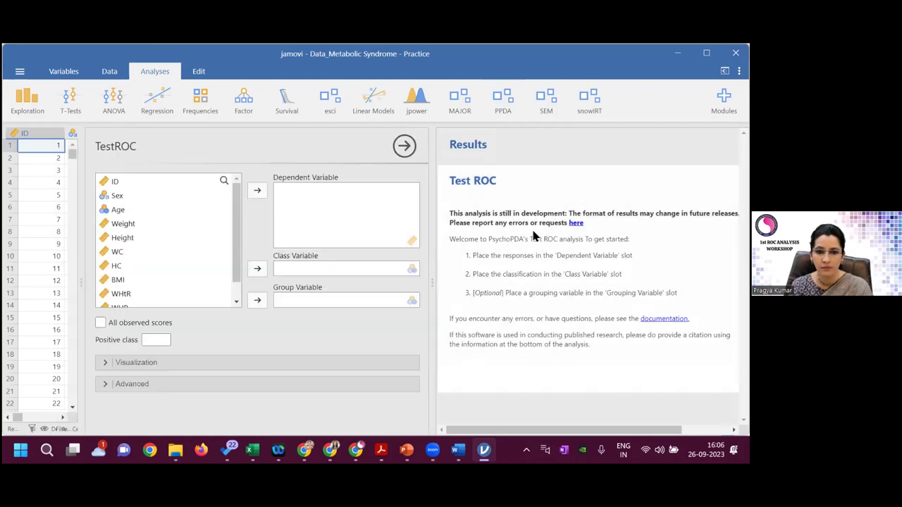
Set MetS as class variable, WHtR as dependent variable, and positive class 1
{"action": "left_click_drag", "start_coordinate": [236, 205], "coordinate": [234, 231]}
{"action": "left_click", "coordinate": [134, 301]}
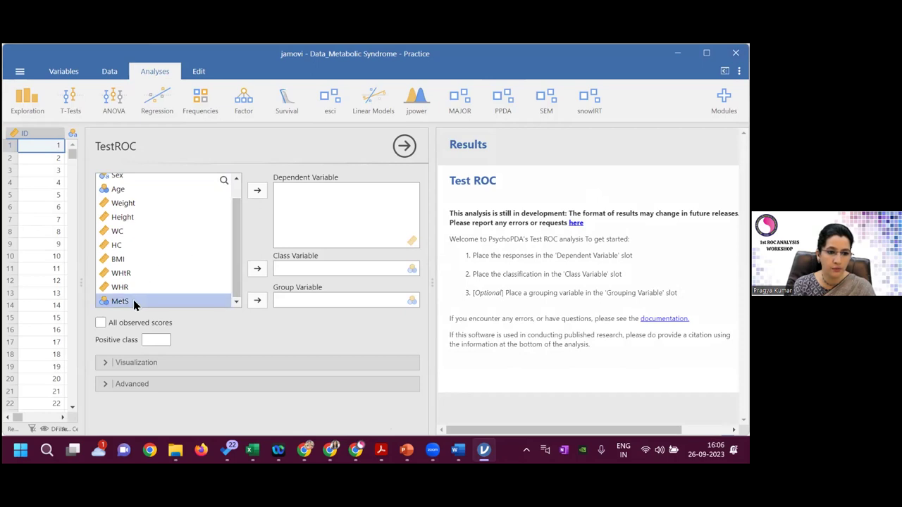
{"action": "left_click", "coordinate": [256, 269]}
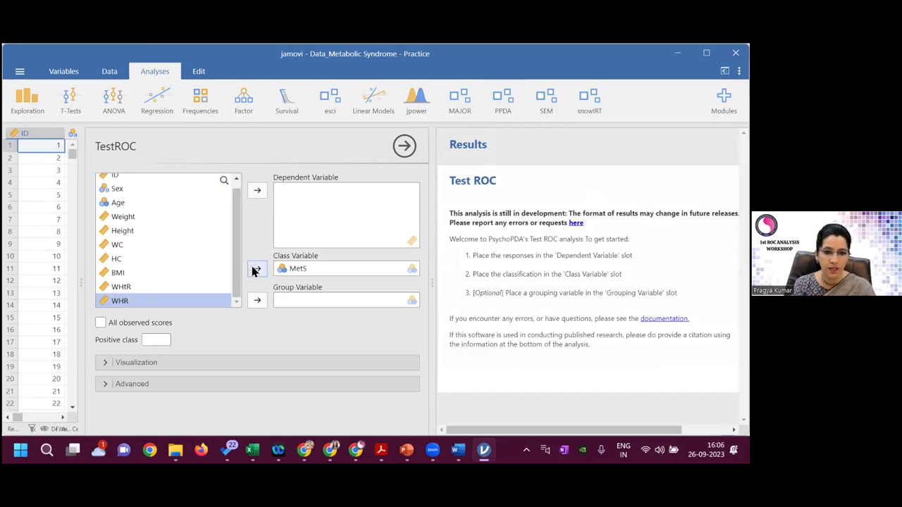
{"action": "left_click", "coordinate": [124, 289]}
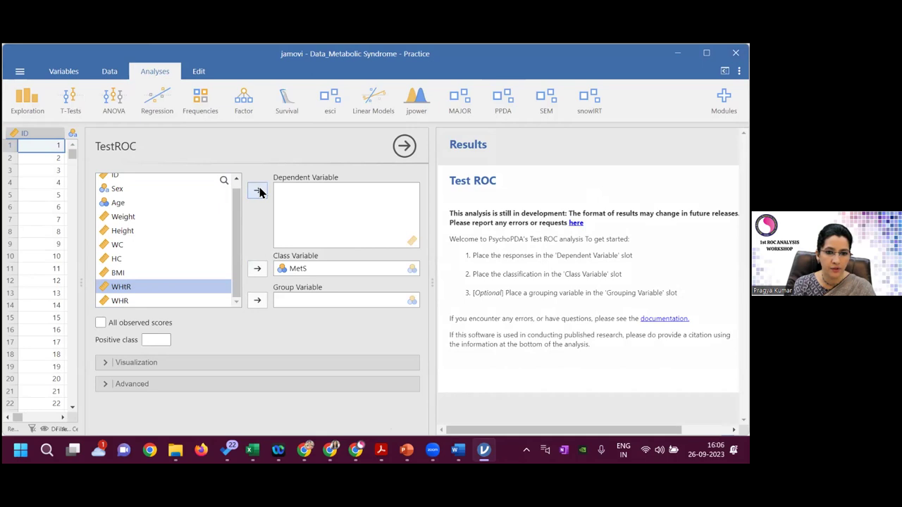
{"action": "left_click", "coordinate": [258, 191]}
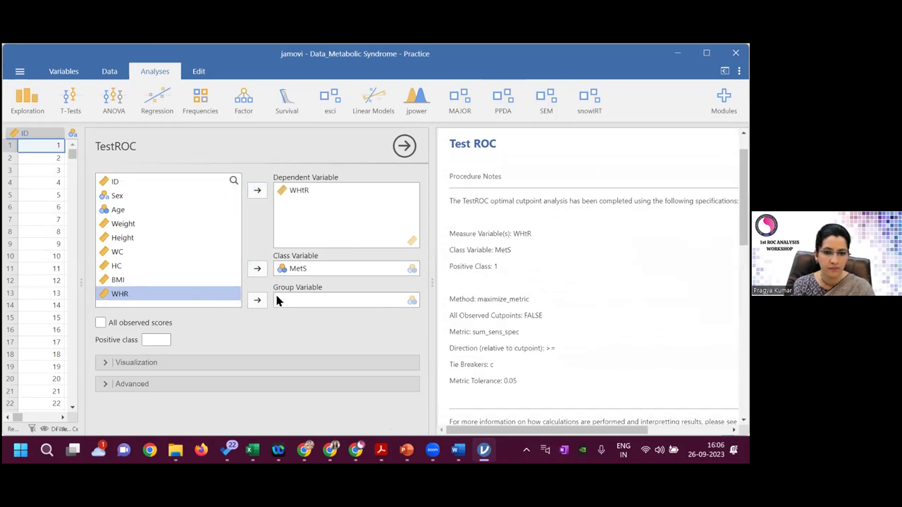
{"action": "left_click", "coordinate": [148, 340]}
{"action": "type", "text": "1"}
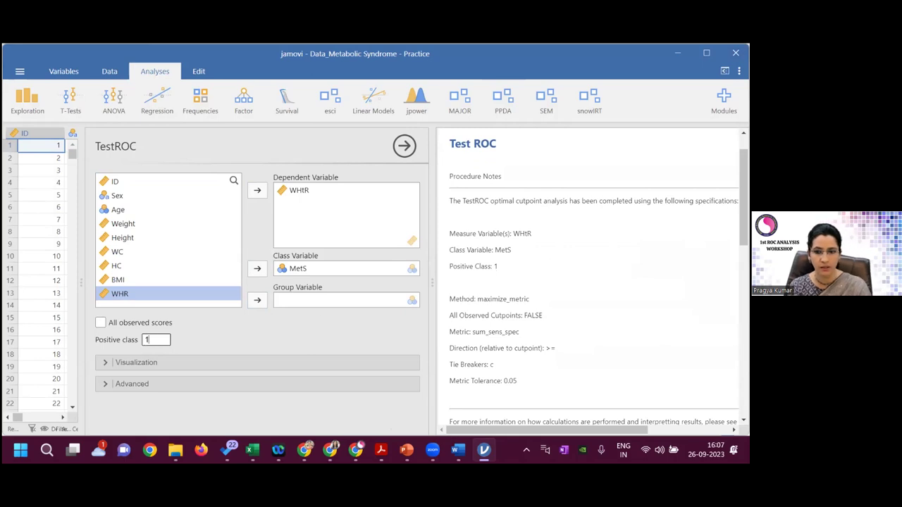
{"action": "left_click", "coordinate": [148, 339]}
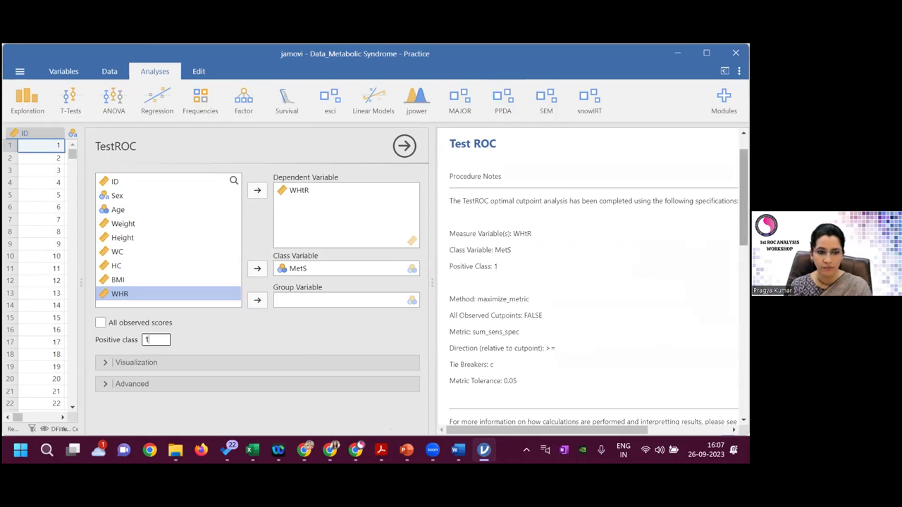
Expand the Visualization options and widen the results pane to show the AUC column
{"action": "left_click", "coordinate": [153, 362]}
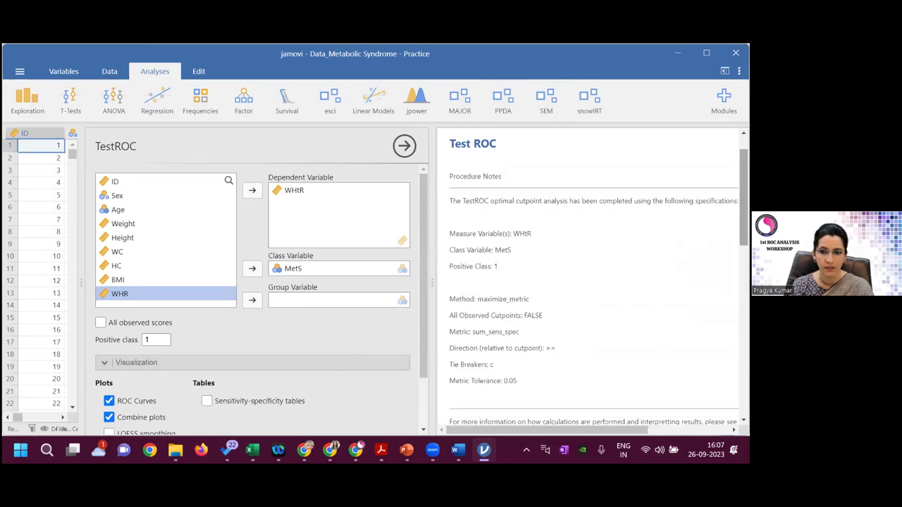
{"action": "scroll", "coordinate": [592, 282], "scroll_direction": "down", "scroll_amount": 3}
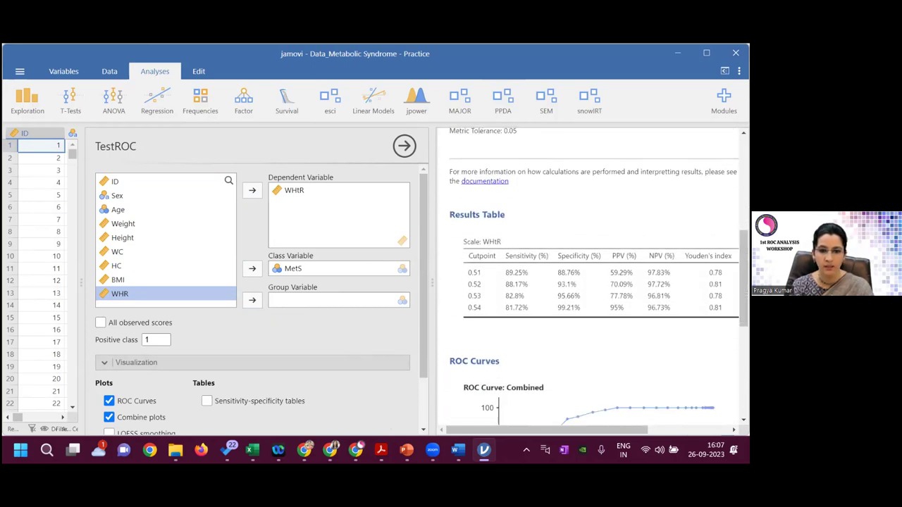
{"action": "left_click_drag", "start_coordinate": [437, 289], "coordinate": [388, 279]}
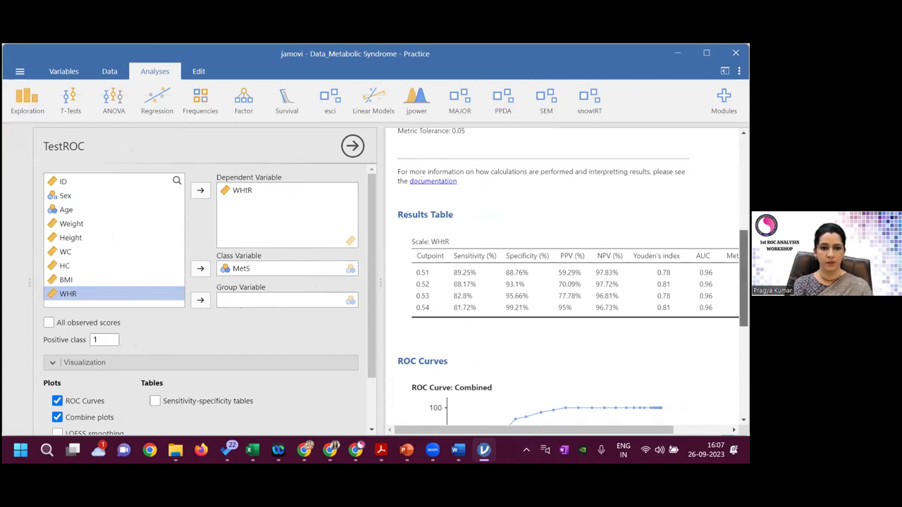
{"action": "scroll", "coordinate": [571, 274], "scroll_direction": "up", "scroll_amount": 1}
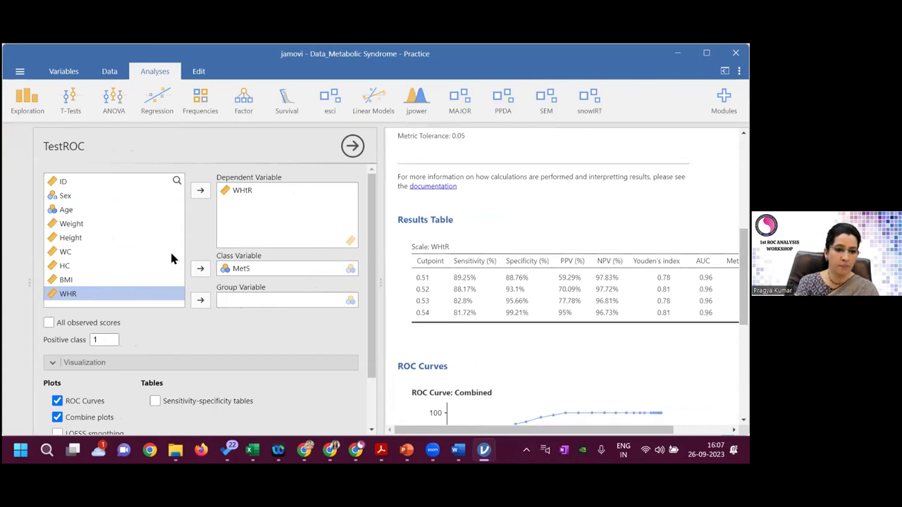
{"action": "left_click", "coordinate": [65, 195]}
Make Sex the group variable and review the WHtR_Male and WHtR_Female tables and ROC plot
{"action": "left_click", "coordinate": [200, 301]}
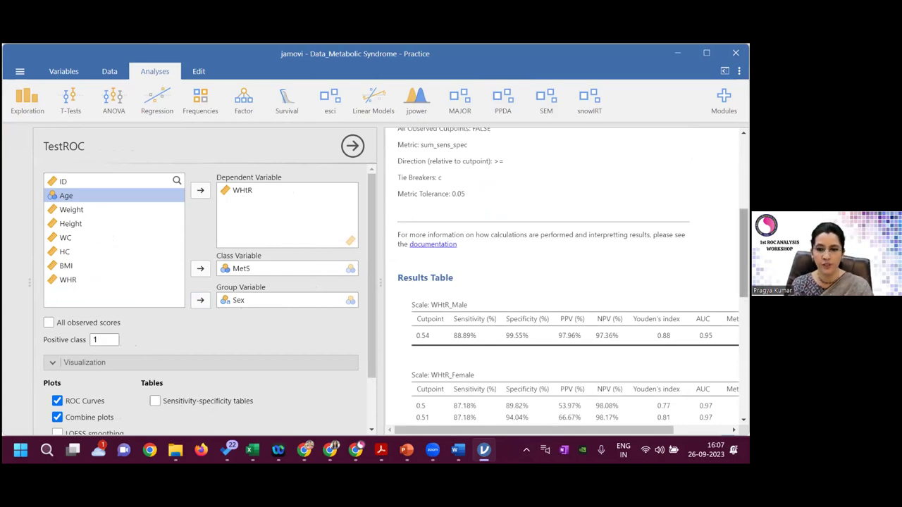
{"action": "scroll", "coordinate": [567, 274], "scroll_direction": "down", "scroll_amount": 5}
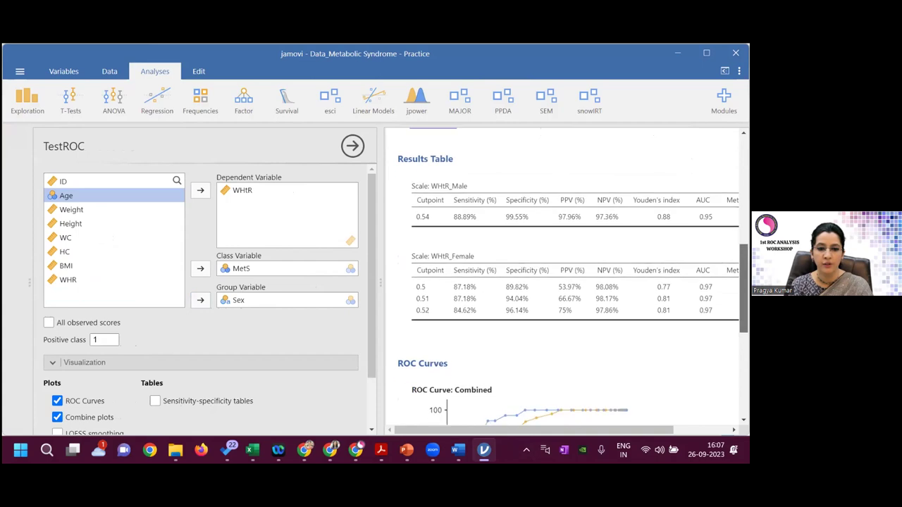
{"action": "scroll", "coordinate": [568, 274], "scroll_direction": "down", "scroll_amount": 1}
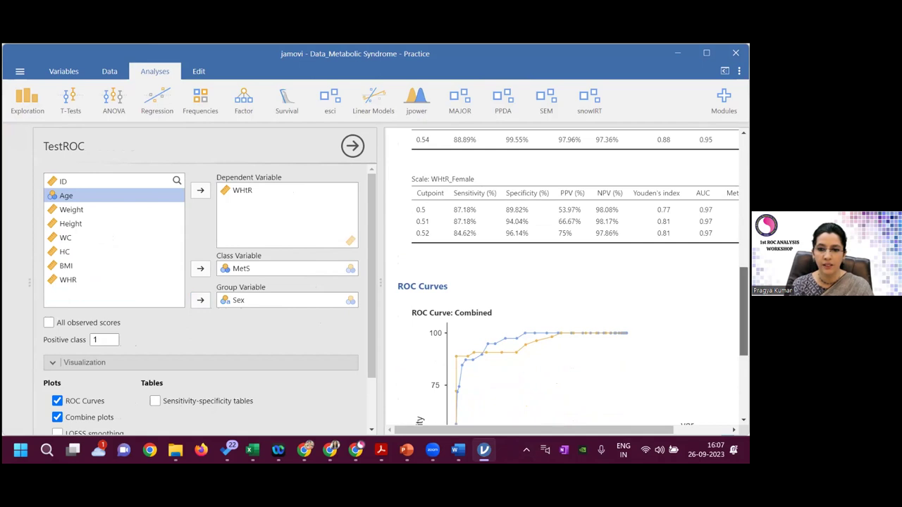
{"action": "scroll", "coordinate": [567, 279], "scroll_direction": "down", "scroll_amount": 3}
{"action": "scroll", "coordinate": [495, 219], "scroll_direction": "up", "scroll_amount": 6}
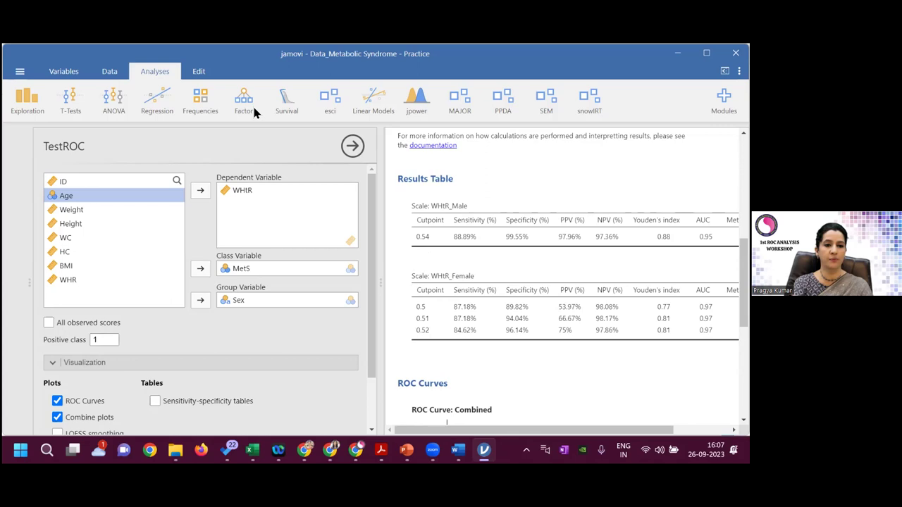
Edit the label of MetS level 1 in the Variables tab, then view the data spreadsheet
{"action": "left_click", "coordinate": [77, 79]}
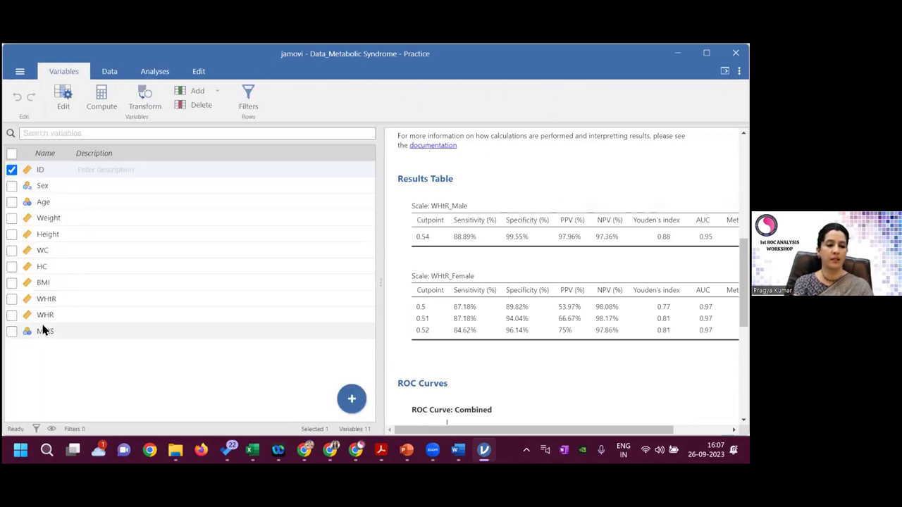
{"action": "double_click", "coordinate": [43, 337]}
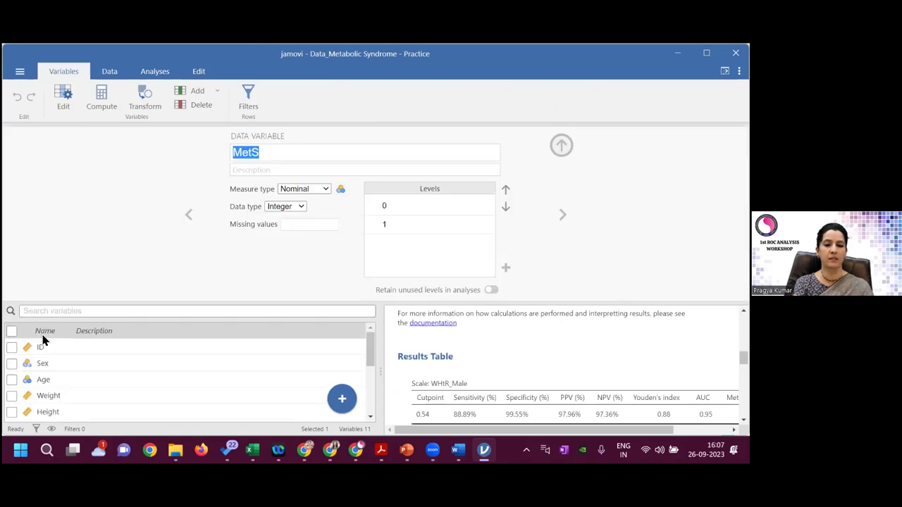
{"action": "left_click", "coordinate": [394, 227]}
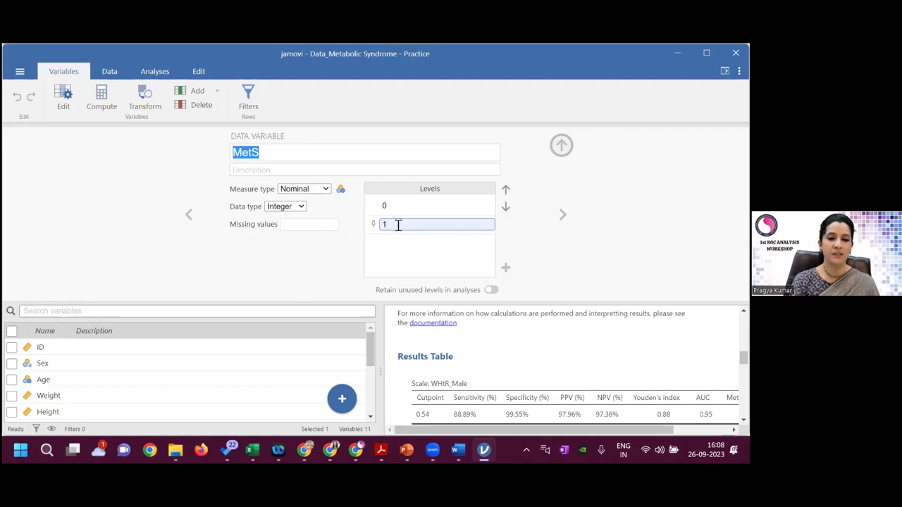
{"action": "key", "text": "Return"}
{"action": "left_click", "coordinate": [156, 74]}
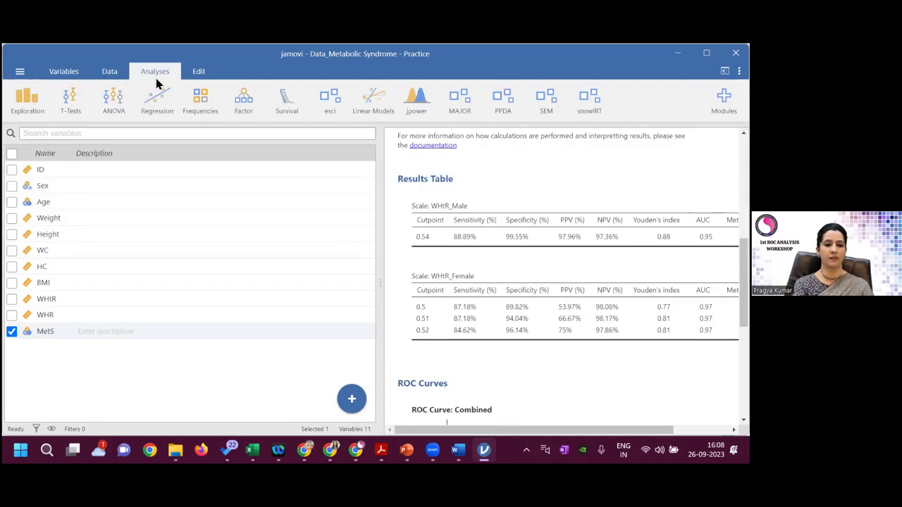
{"action": "left_click", "coordinate": [109, 71]}
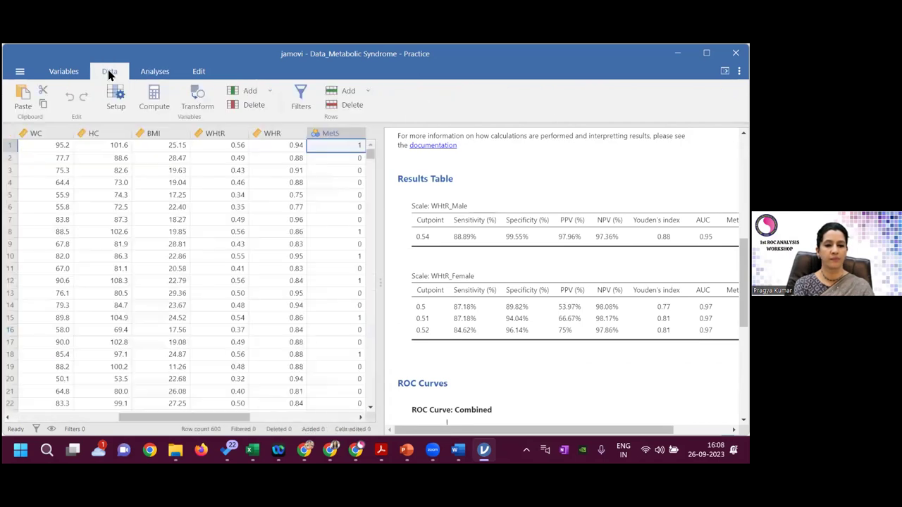
Reopen the TestROC options and scroll the results to Metric Score and the combined ROC curve
{"action": "left_click", "coordinate": [509, 294]}
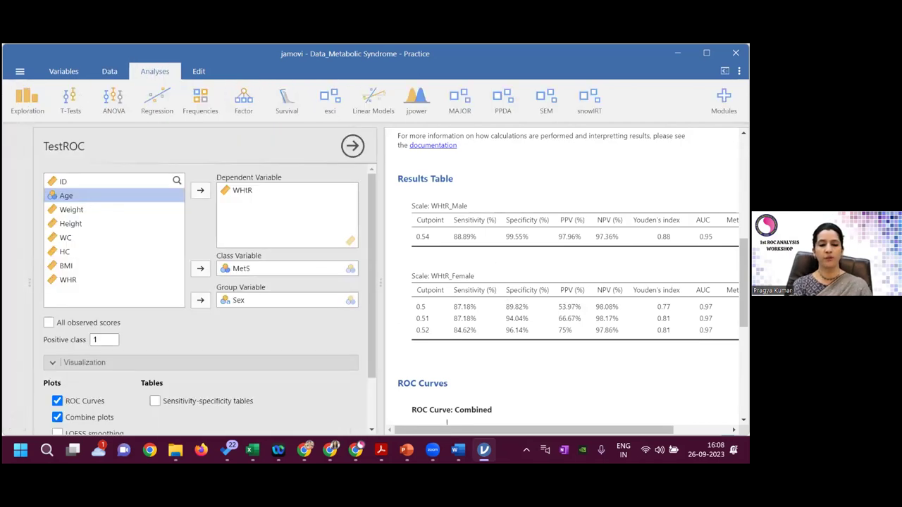
{"action": "scroll", "coordinate": [452, 270], "scroll_direction": "up", "scroll_amount": 1}
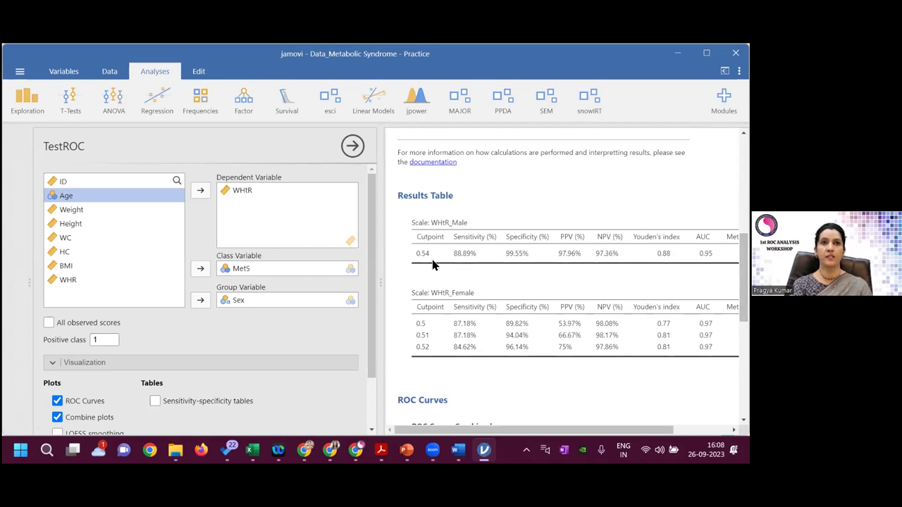
{"action": "mouse_move", "coordinate": [495, 430]}
{"action": "left_mouse_down"}
{"action": "mouse_move", "coordinate": [519, 428]}
{"action": "mouse_move", "coordinate": [492, 430]}
{"action": "left_mouse_up"}
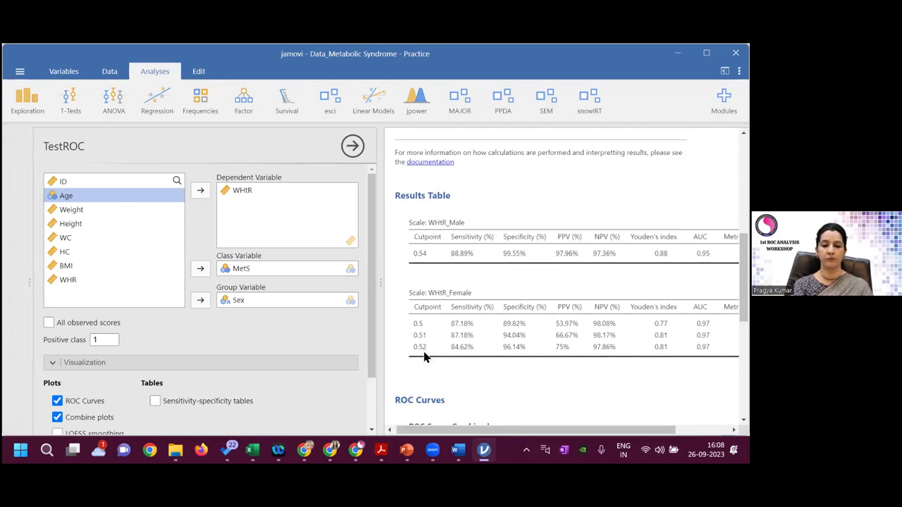
{"action": "left_click_drag", "start_coordinate": [503, 431], "coordinate": [517, 435]}
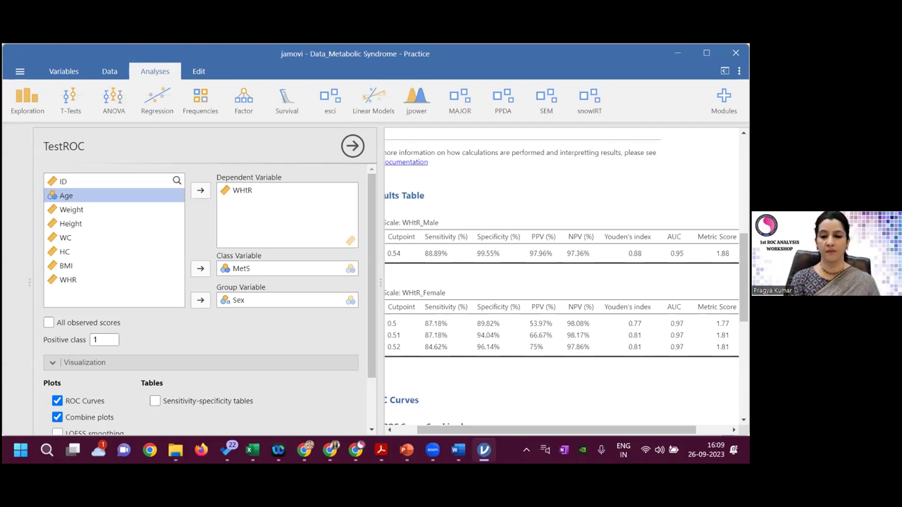
{"action": "scroll", "coordinate": [547, 311], "scroll_direction": "down", "scroll_amount": 5}
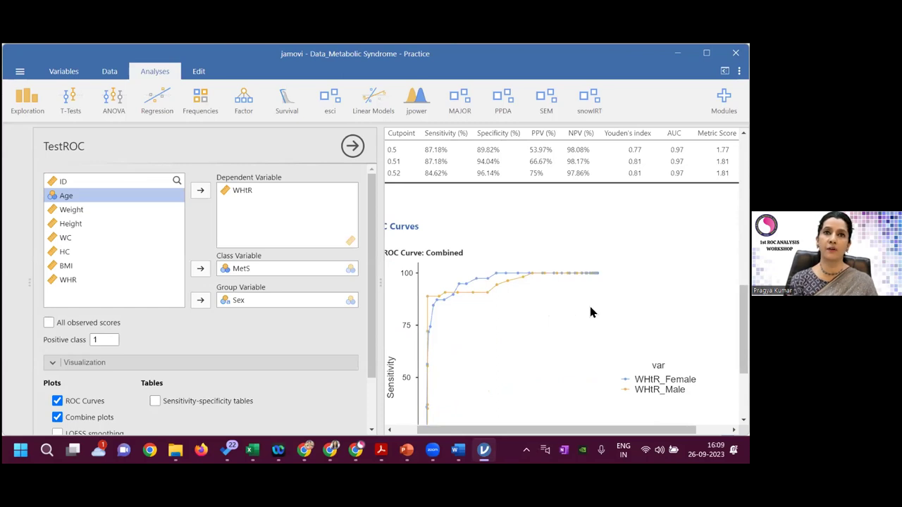
{"action": "left_click_drag", "start_coordinate": [744, 326], "coordinate": [743, 277]}
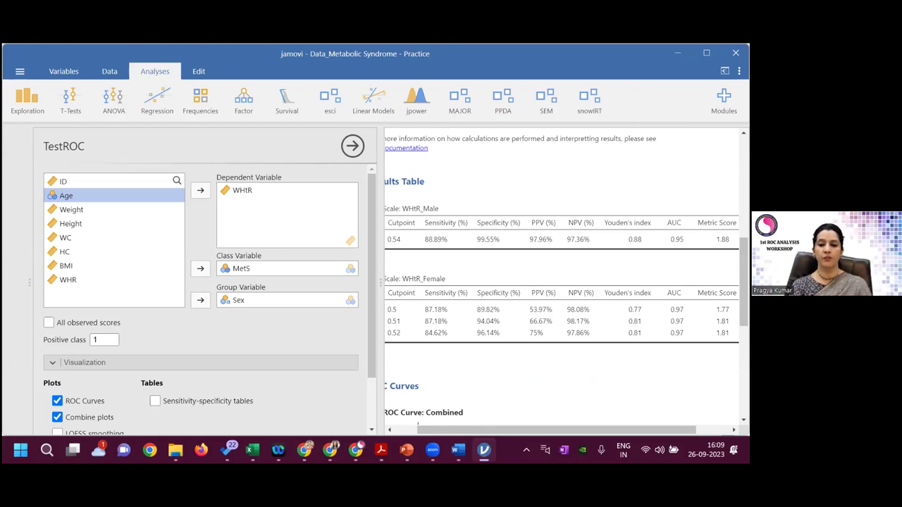
{"action": "scroll", "coordinate": [561, 282], "scroll_direction": "left", "scroll_amount": 2}
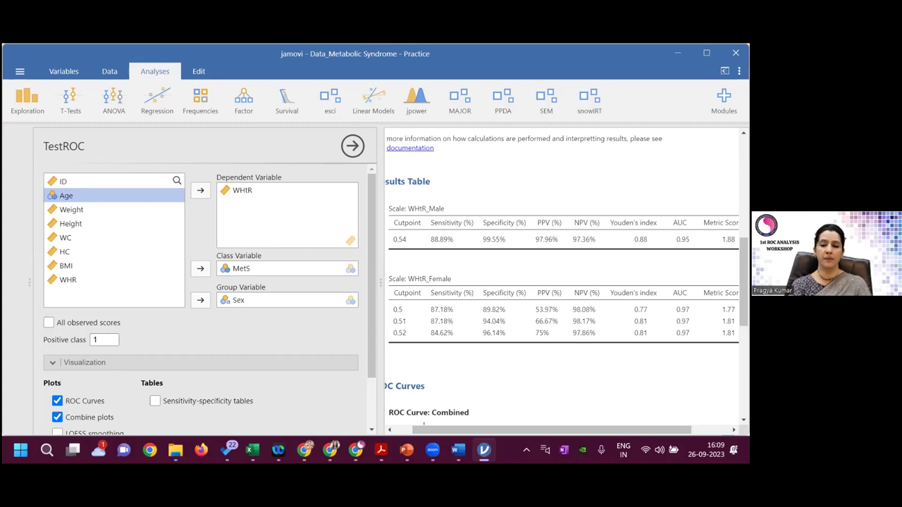
{"action": "scroll", "coordinate": [536, 290], "scroll_direction": "down", "scroll_amount": 3}
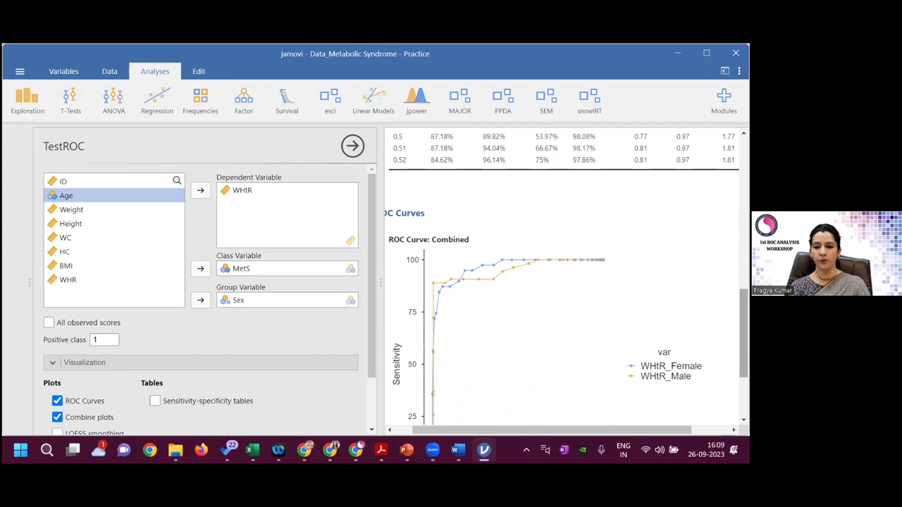
{"action": "scroll", "coordinate": [564, 282], "scroll_direction": "up", "scroll_amount": 3}
{"action": "scroll", "coordinate": [563, 281], "scroll_direction": "down", "scroll_amount": 2}
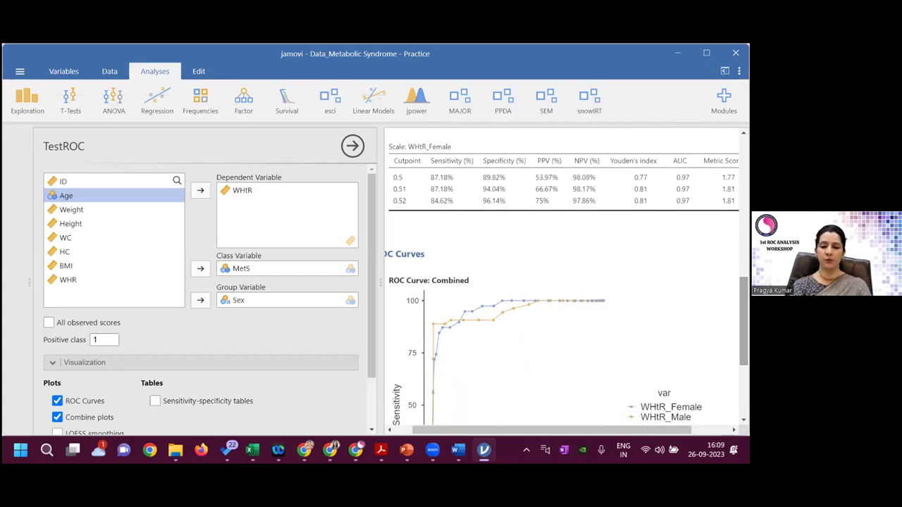
{"action": "scroll", "coordinate": [564, 282], "scroll_direction": "up", "scroll_amount": 1}
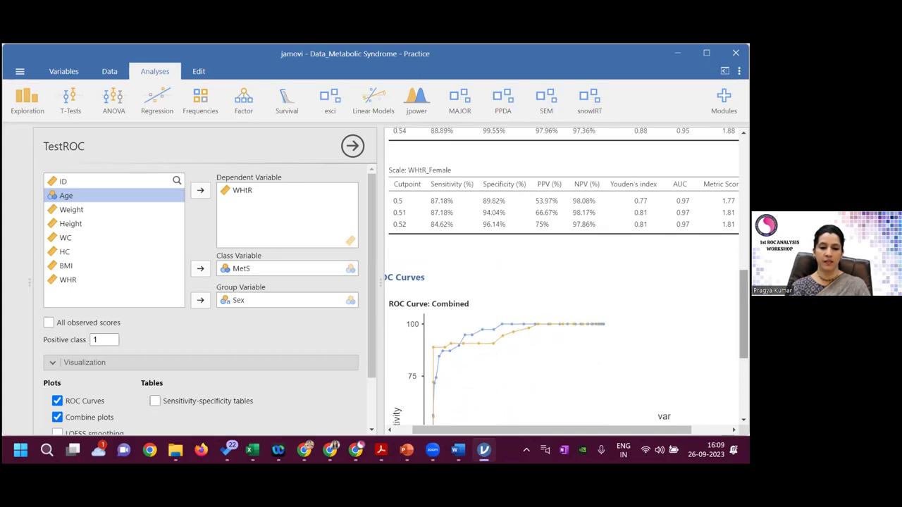
{"action": "left_click_drag", "start_coordinate": [373, 322], "coordinate": [371, 367]}
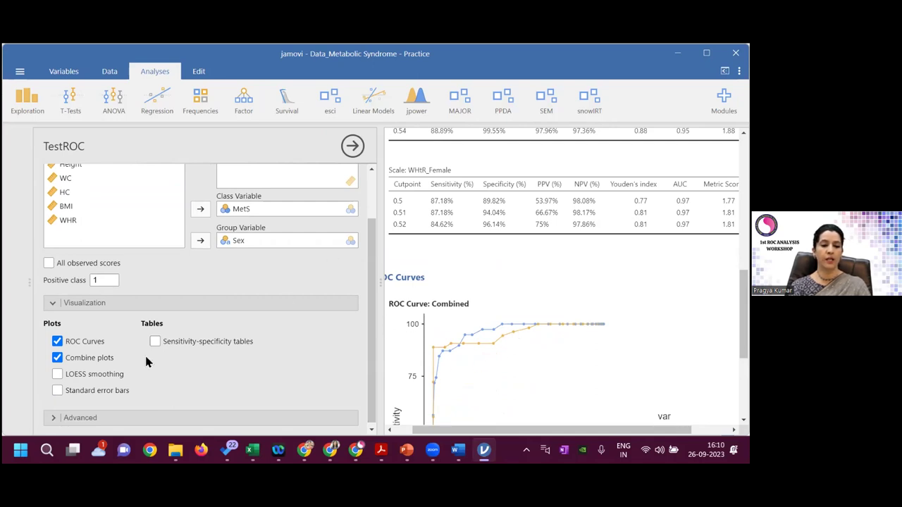
{"action": "left_click", "coordinate": [58, 358]}
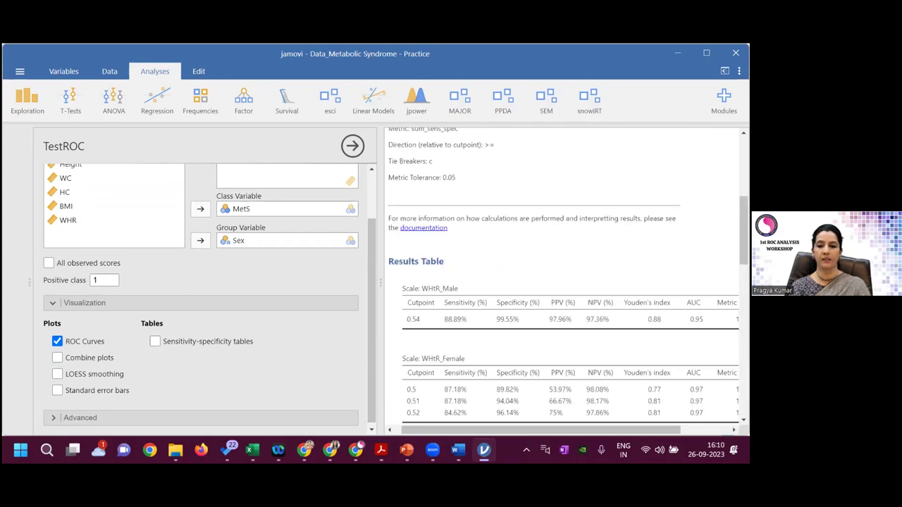
{"action": "scroll", "coordinate": [563, 282], "scroll_direction": "down", "scroll_amount": 4}
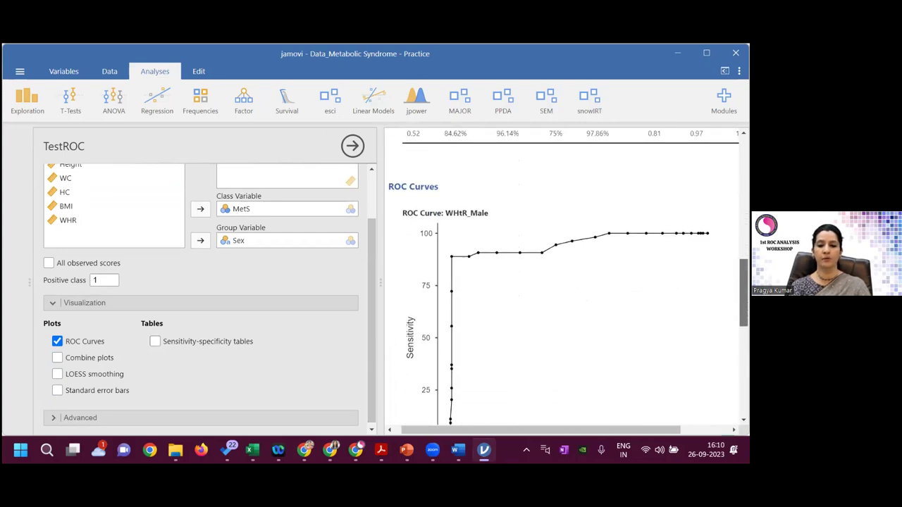
{"action": "scroll", "coordinate": [564, 282], "scroll_direction": "down", "scroll_amount": 1}
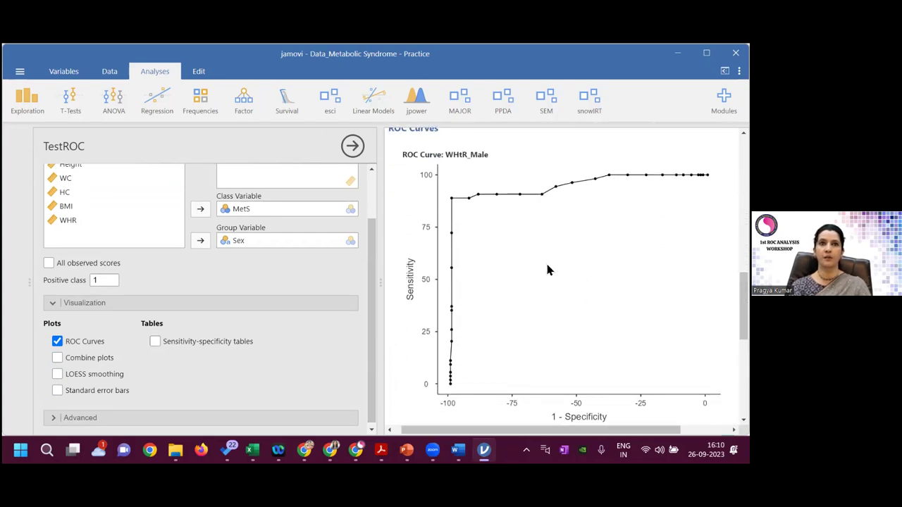
{"action": "scroll", "coordinate": [602, 215], "scroll_direction": "down", "scroll_amount": 4}
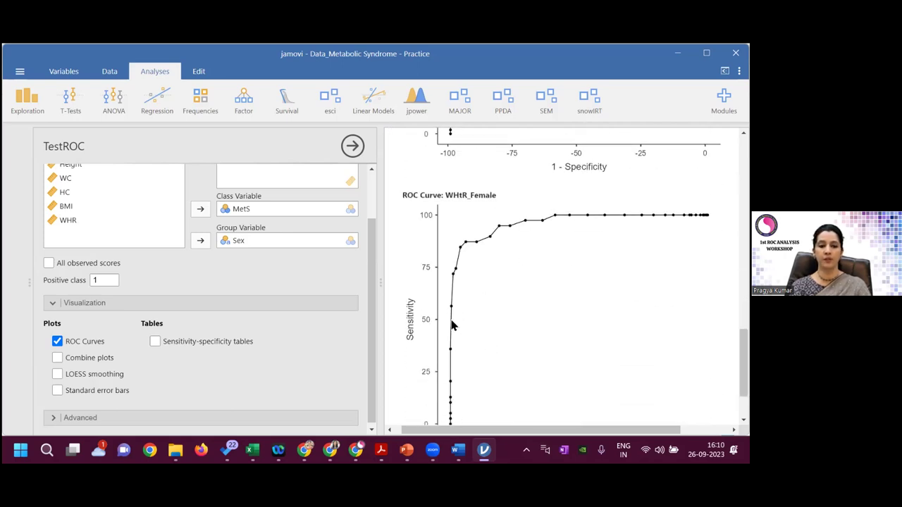
{"action": "left_click", "coordinate": [97, 361]}
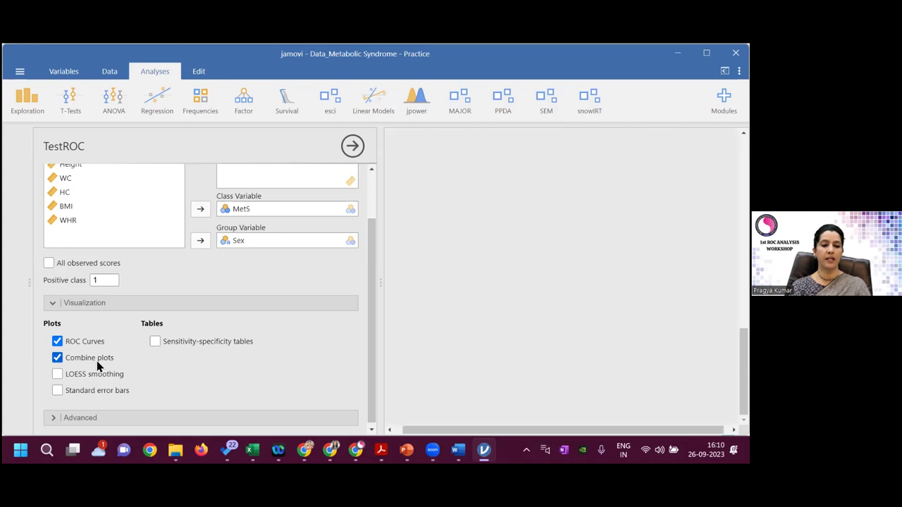
{"action": "scroll", "coordinate": [512, 338], "scroll_direction": "down", "scroll_amount": 3}
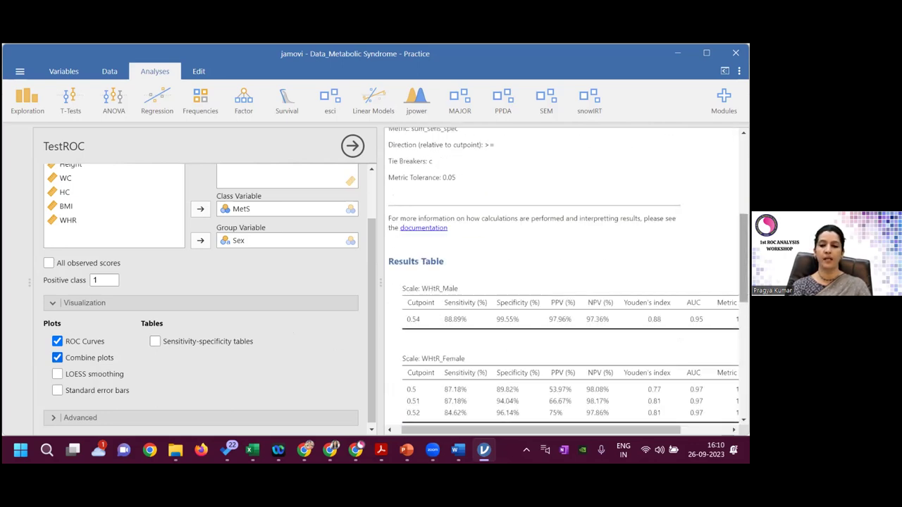
{"action": "scroll", "coordinate": [567, 215], "scroll_direction": "down", "scroll_amount": 5}
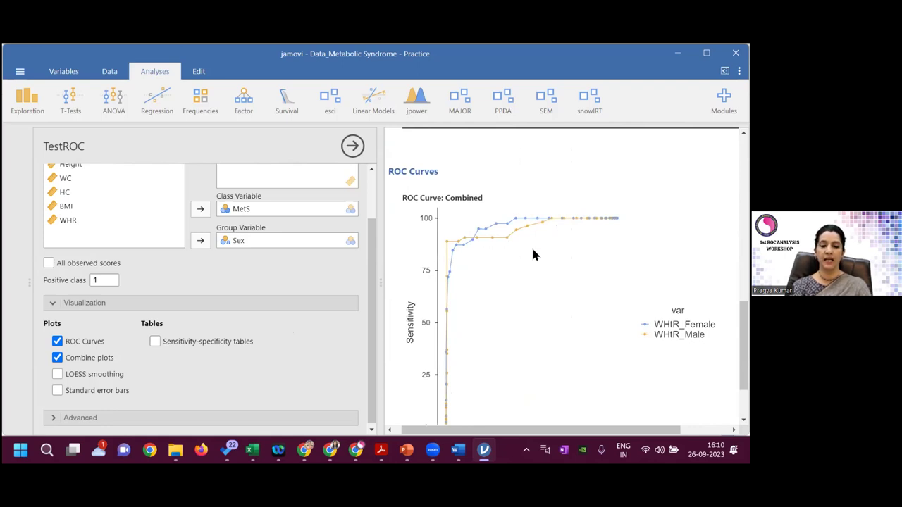
{"action": "scroll", "coordinate": [394, 352], "scroll_direction": "down", "scroll_amount": 2}
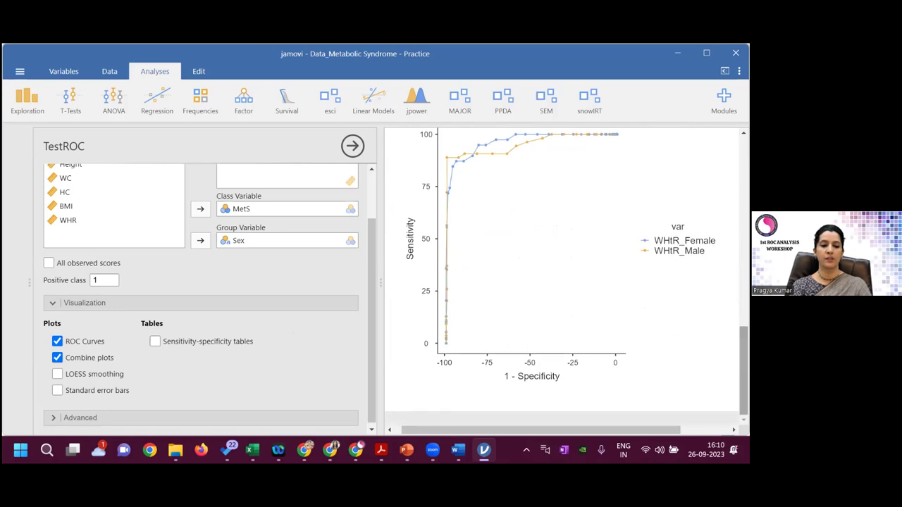
{"action": "scroll", "coordinate": [370, 285], "scroll_direction": "up", "scroll_amount": 2}
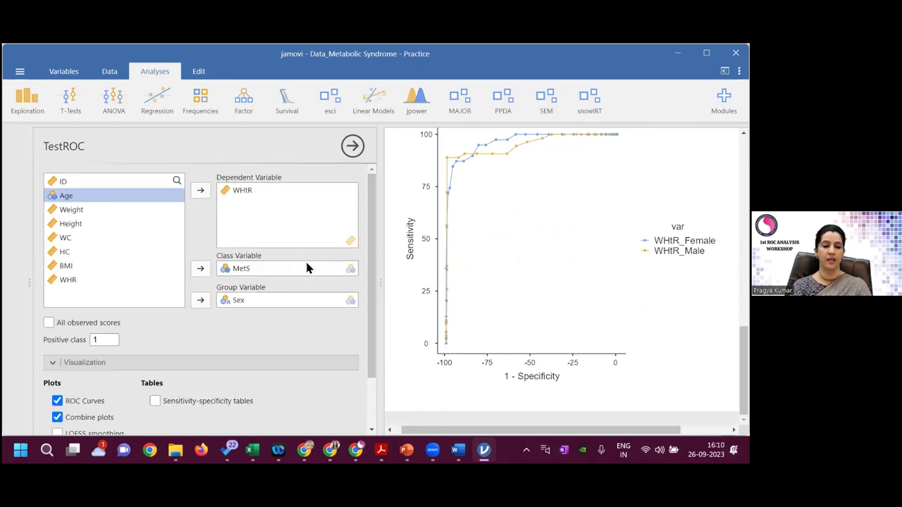
{"action": "left_click", "coordinate": [225, 303]}
{"action": "left_click", "coordinate": [201, 300]}
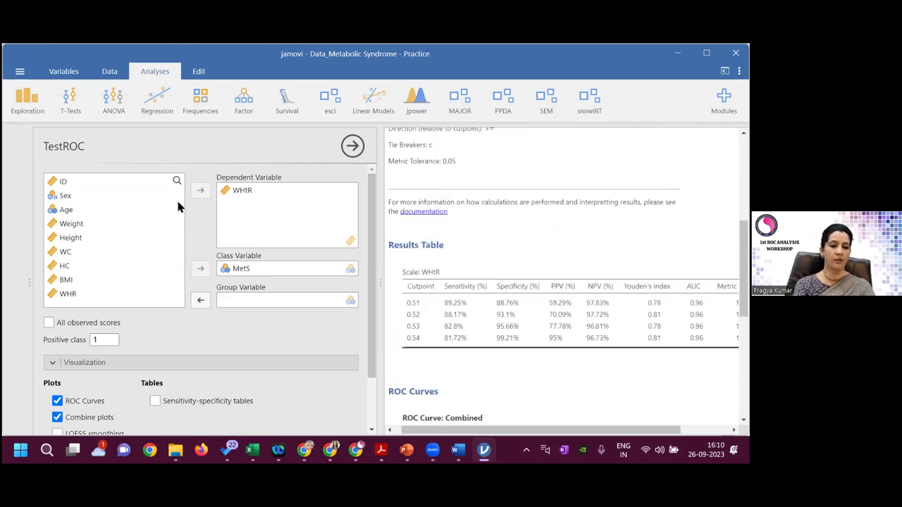
{"action": "left_click", "coordinate": [76, 299]}
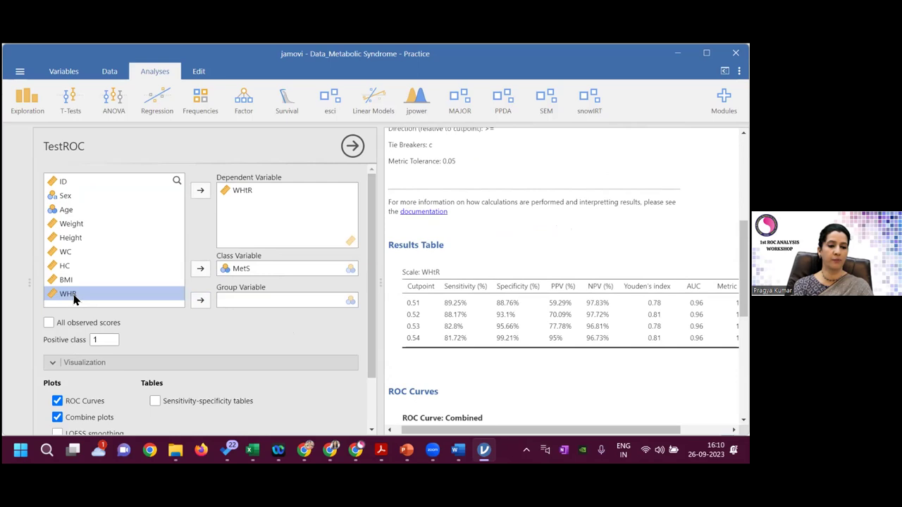
{"action": "left_click", "coordinate": [201, 190]}
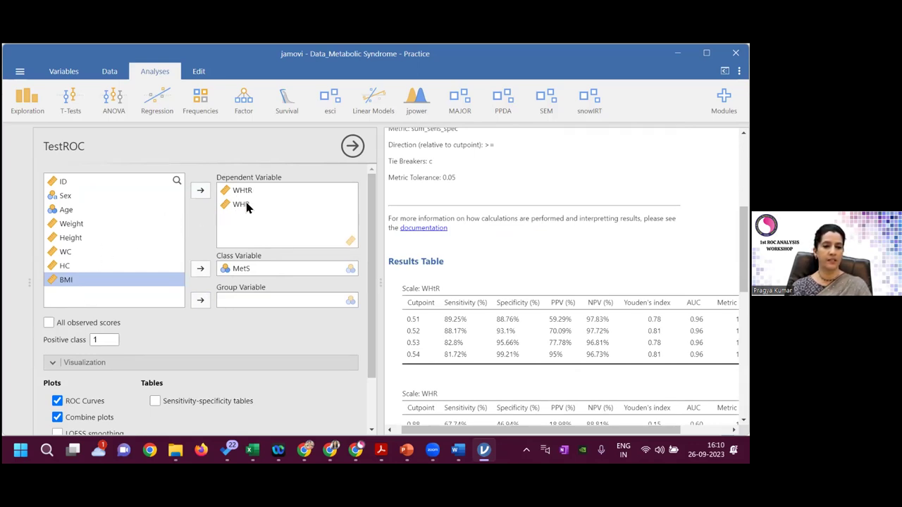
{"action": "left_click", "coordinate": [77, 253]}
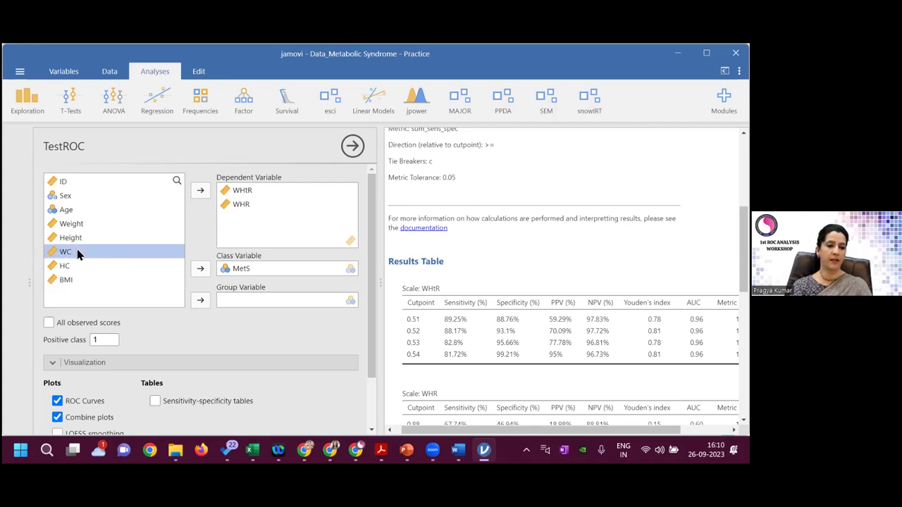
{"action": "left_click", "coordinate": [200, 192]}
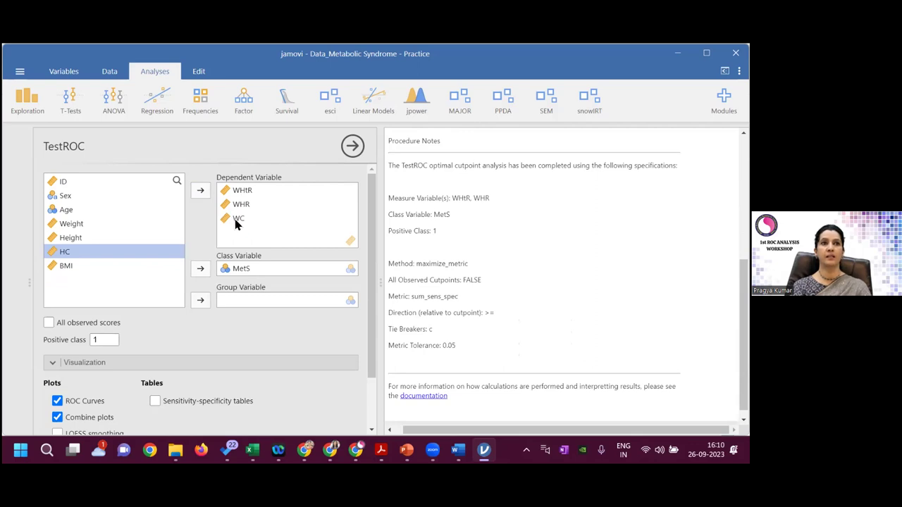
{"action": "scroll", "coordinate": [527, 263], "scroll_direction": "down", "scroll_amount": 3}
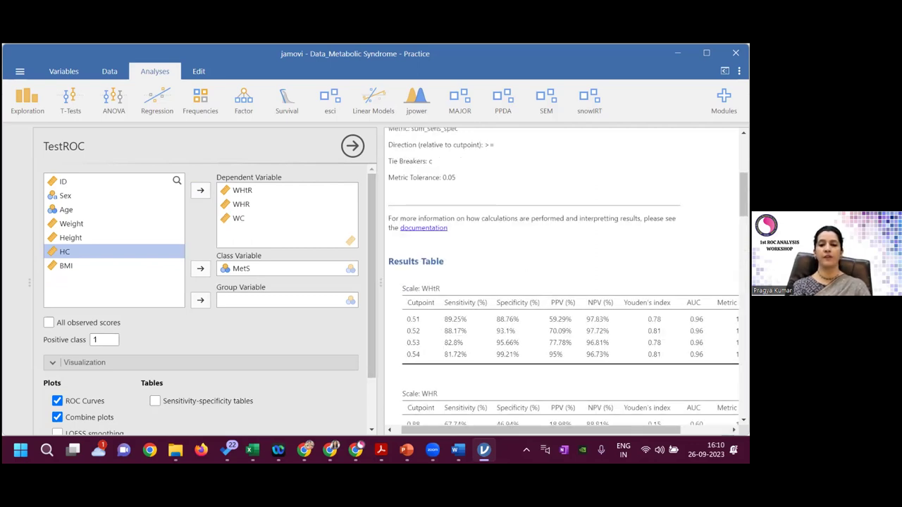
{"action": "scroll", "coordinate": [568, 282], "scroll_direction": "down", "scroll_amount": 1}
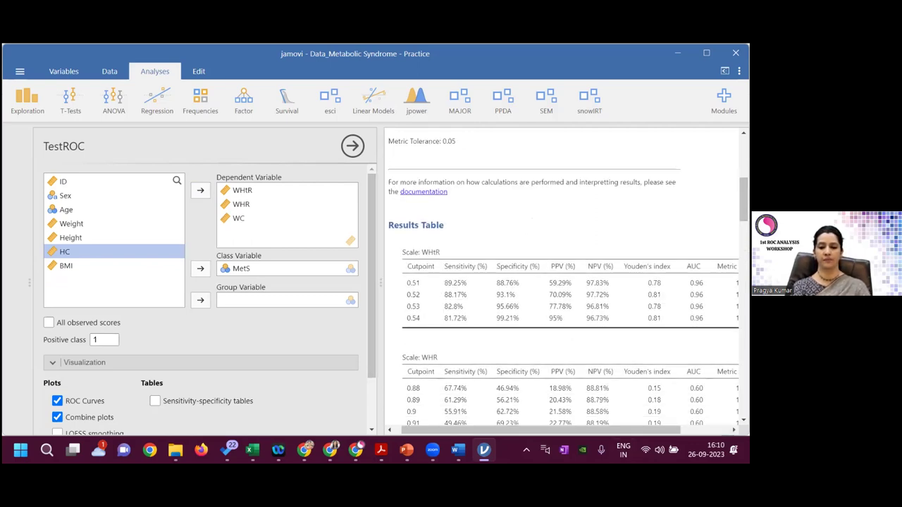
{"action": "scroll", "coordinate": [562, 286], "scroll_direction": "right", "scroll_amount": 1}
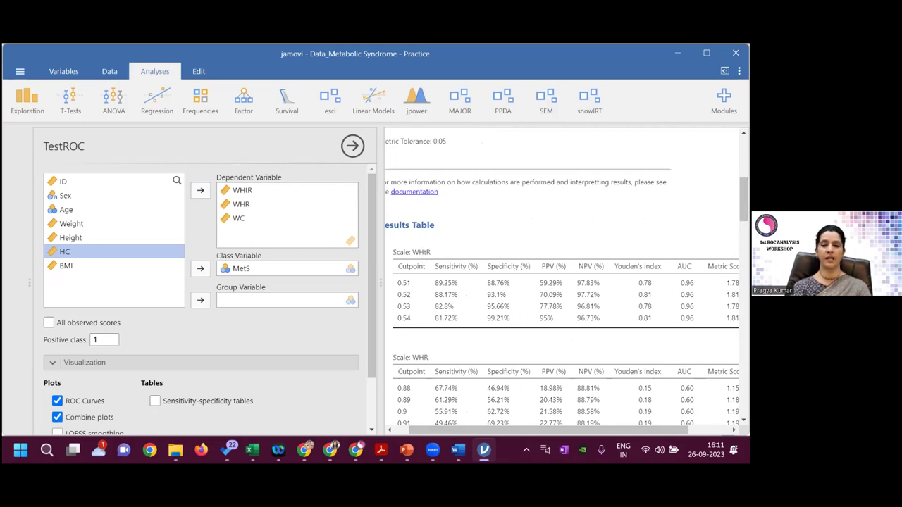
{"action": "scroll", "coordinate": [418, 262], "scroll_direction": "down", "scroll_amount": 3}
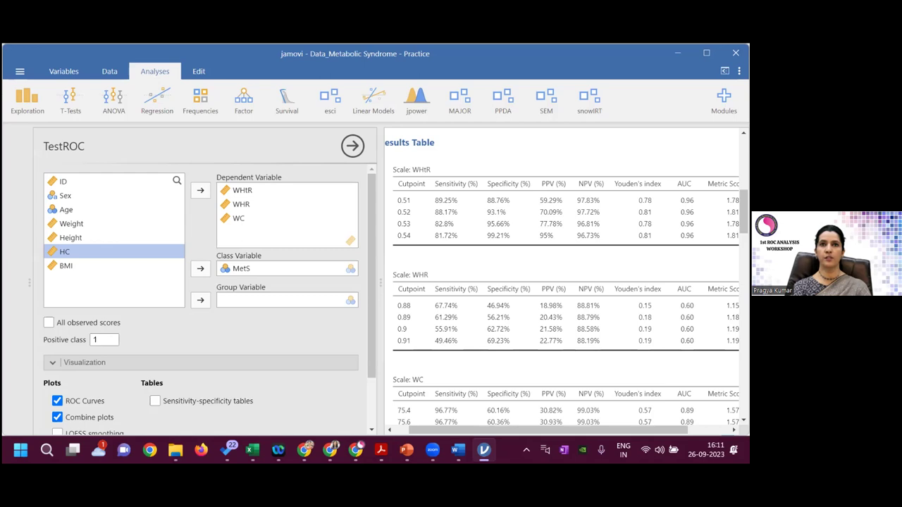
{"action": "left_click_drag", "start_coordinate": [743, 211], "coordinate": [743, 230]}
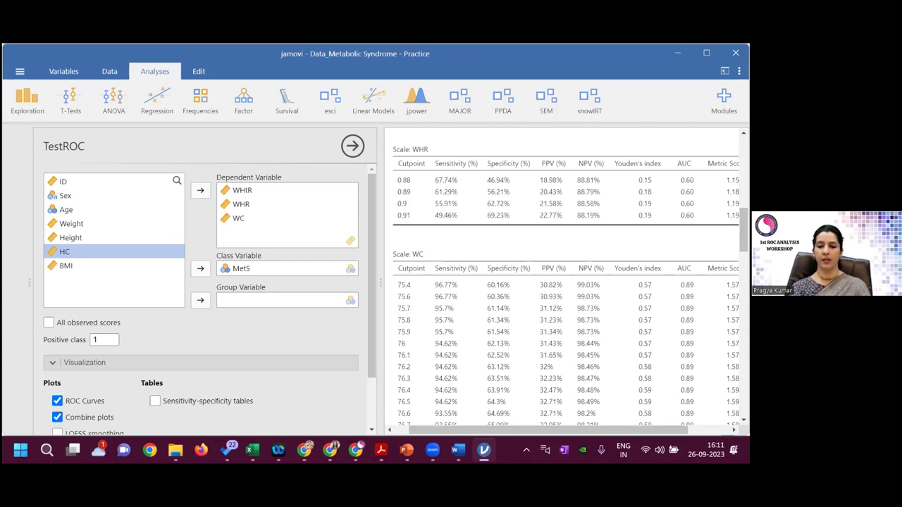
{"action": "scroll", "coordinate": [563, 282], "scroll_direction": "up", "scroll_amount": 1}
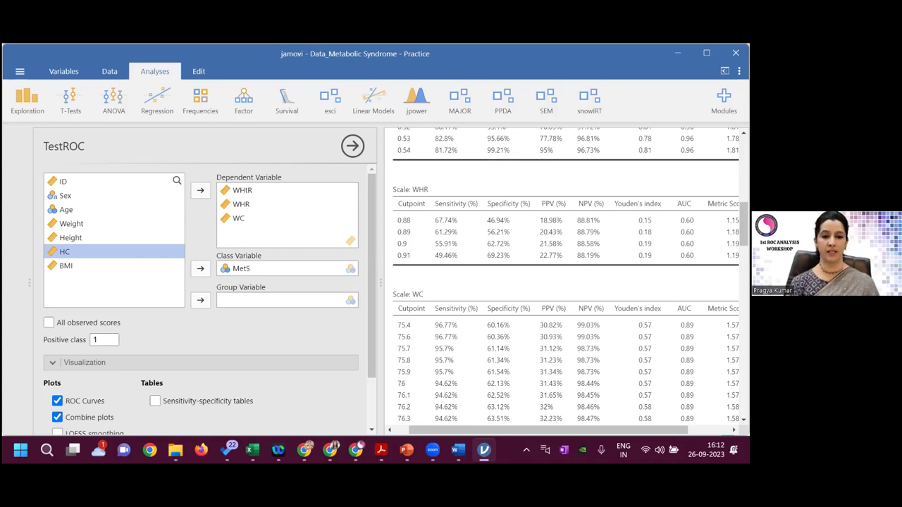
{"action": "left_click", "coordinate": [246, 224]}
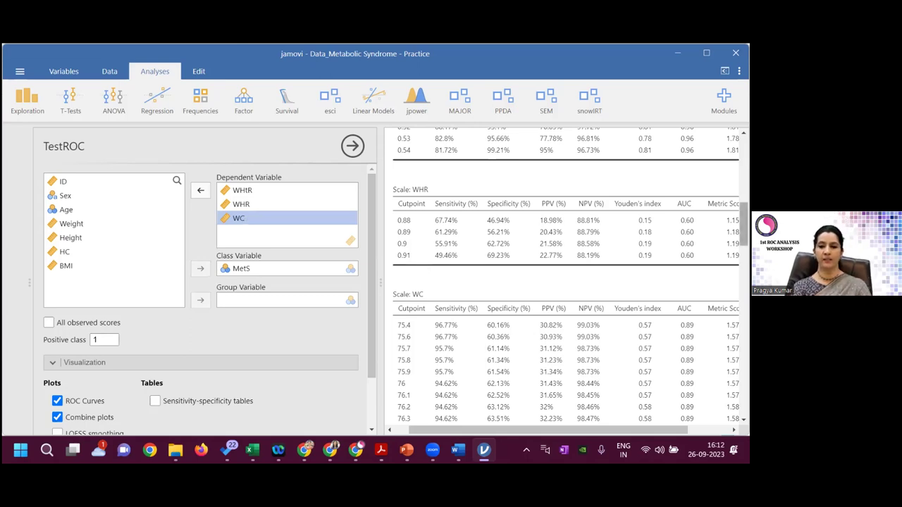
{"action": "scroll", "coordinate": [570, 275], "scroll_direction": "down", "scroll_amount": 3}
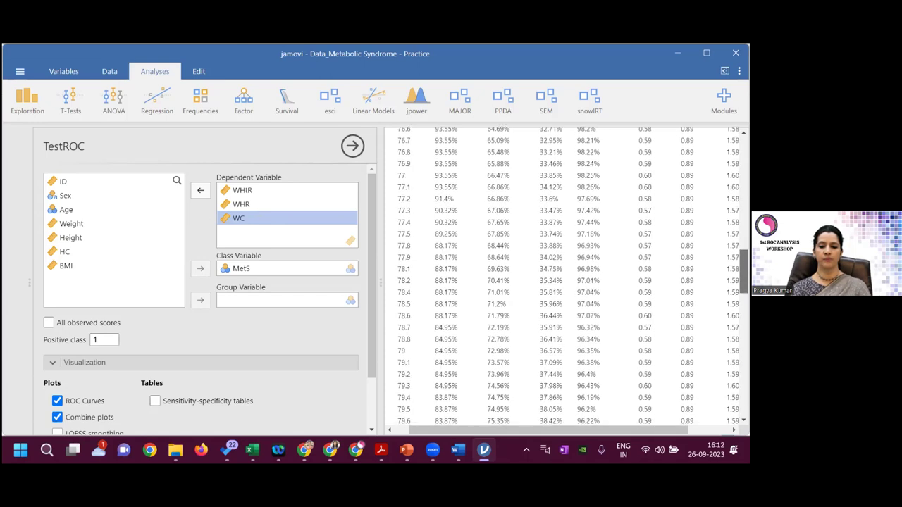
{"action": "scroll", "coordinate": [570, 277], "scroll_direction": "up", "scroll_amount": 3}
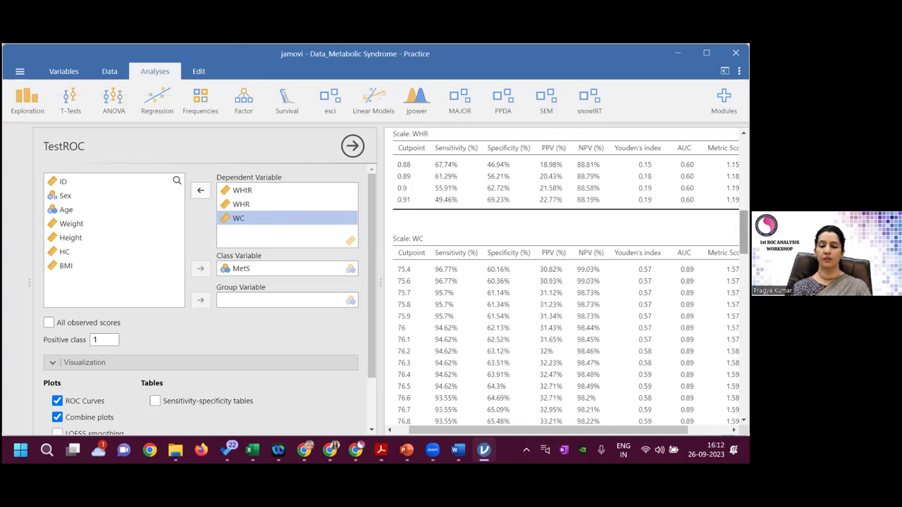
{"action": "scroll", "coordinate": [568, 279], "scroll_direction": "down", "scroll_amount": 2}
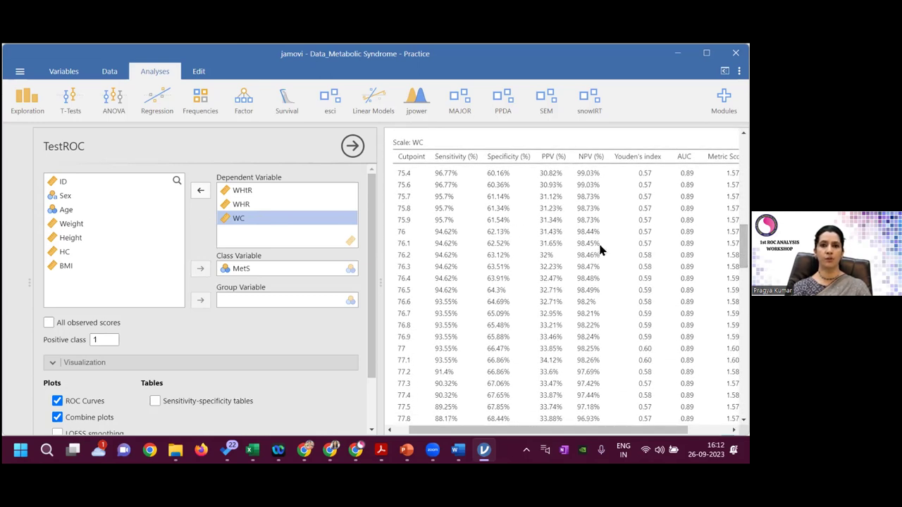
{"action": "scroll", "coordinate": [567, 278], "scroll_direction": "down", "scroll_amount": 1}
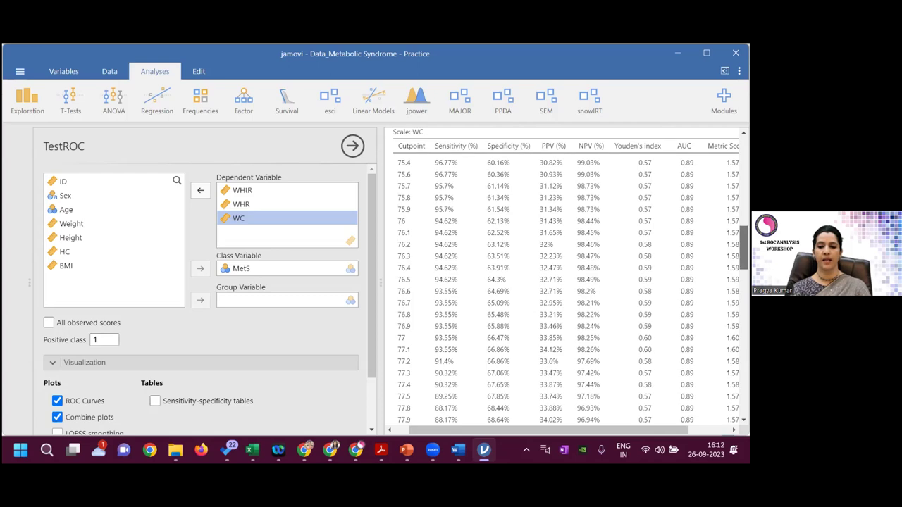
{"action": "scroll", "coordinate": [567, 279], "scroll_direction": "down", "scroll_amount": 2}
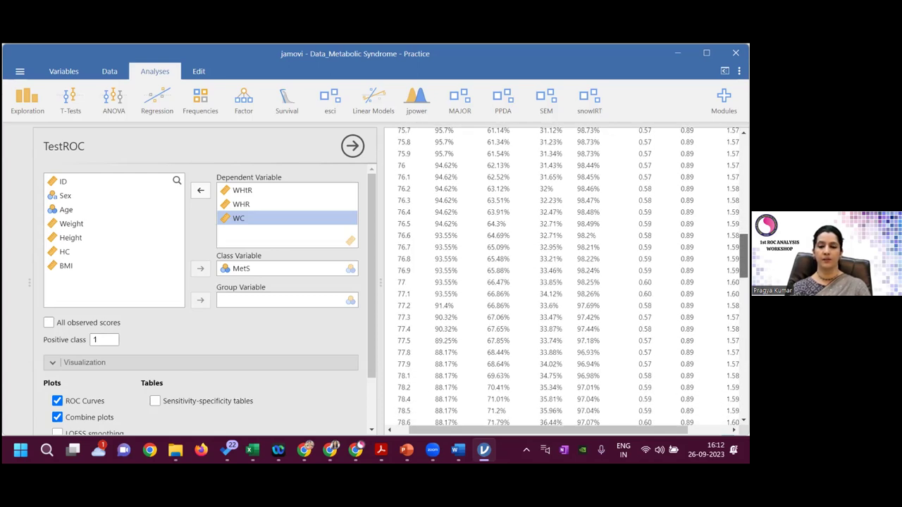
Move WC out of Dependent Variable, leaving the WHtR (AUC 0.96) and WHR (AUC 0.60) tables
{"action": "scroll", "coordinate": [568, 278], "scroll_direction": "up", "scroll_amount": 3}
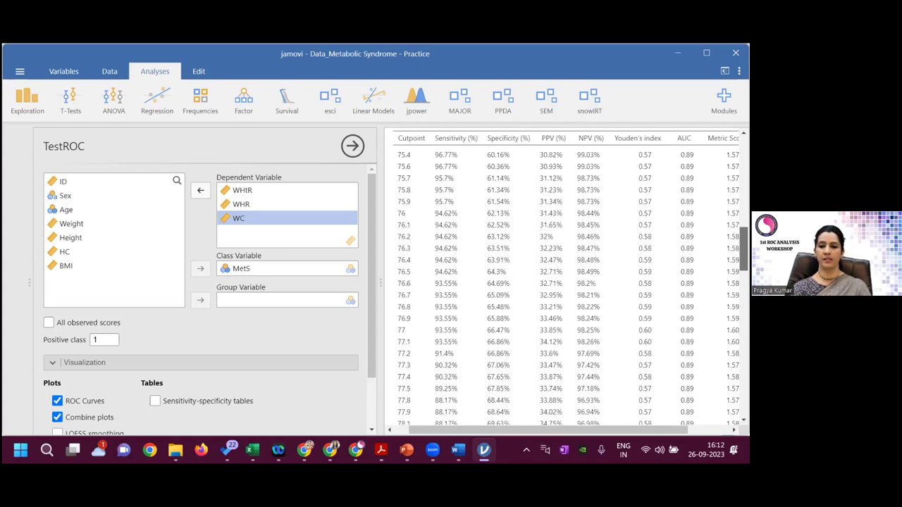
{"action": "scroll", "coordinate": [451, 167], "scroll_direction": "up", "scroll_amount": 3}
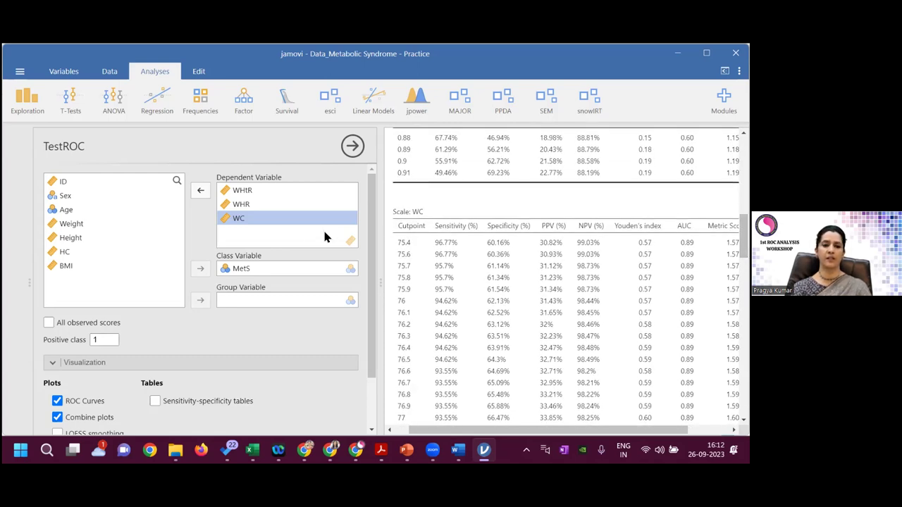
{"action": "left_click", "coordinate": [199, 191]}
{"action": "scroll", "coordinate": [488, 278], "scroll_direction": "down", "scroll_amount": 3}
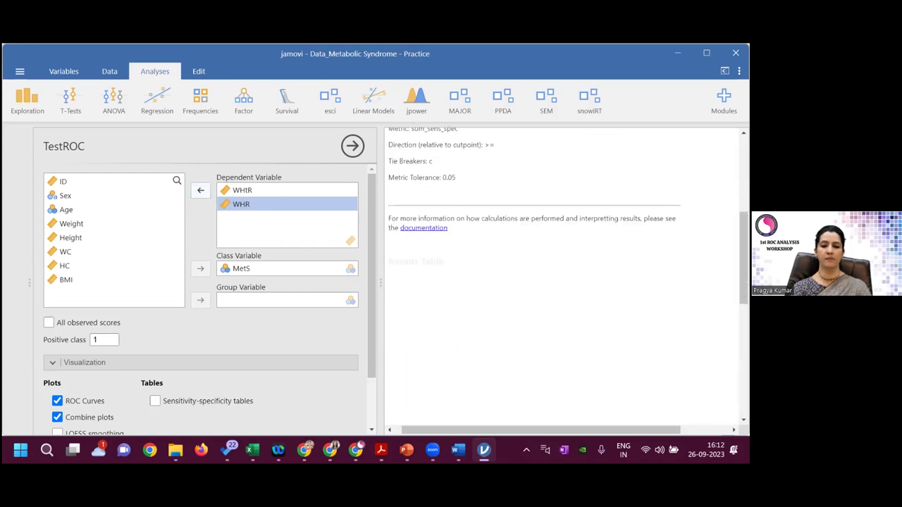
{"action": "scroll", "coordinate": [568, 276], "scroll_direction": "down", "scroll_amount": 3}
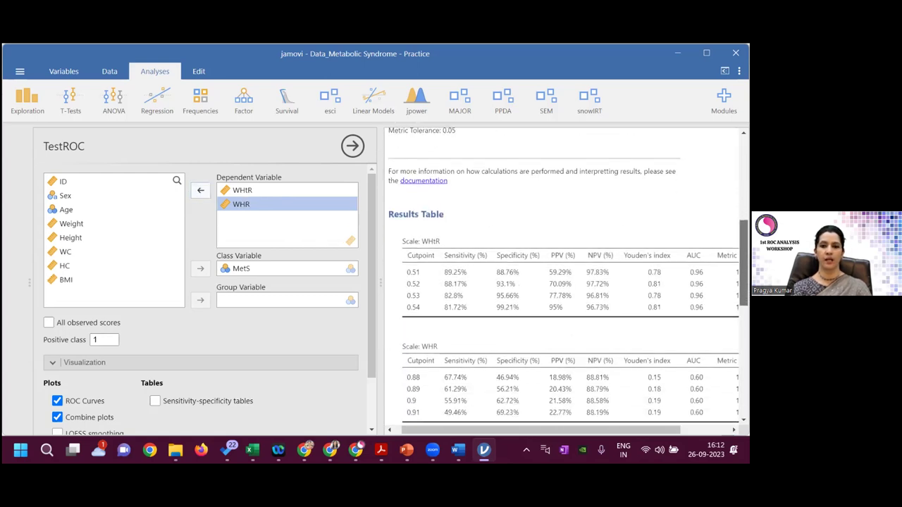
{"action": "left_click_drag", "start_coordinate": [569, 432], "coordinate": [564, 437]}
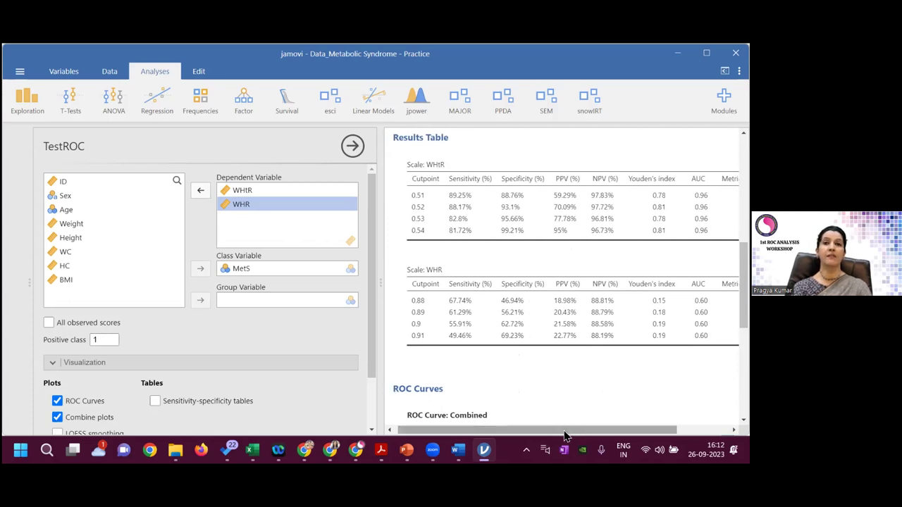
{"action": "left_click_drag", "start_coordinate": [374, 342], "coordinate": [372, 403]}
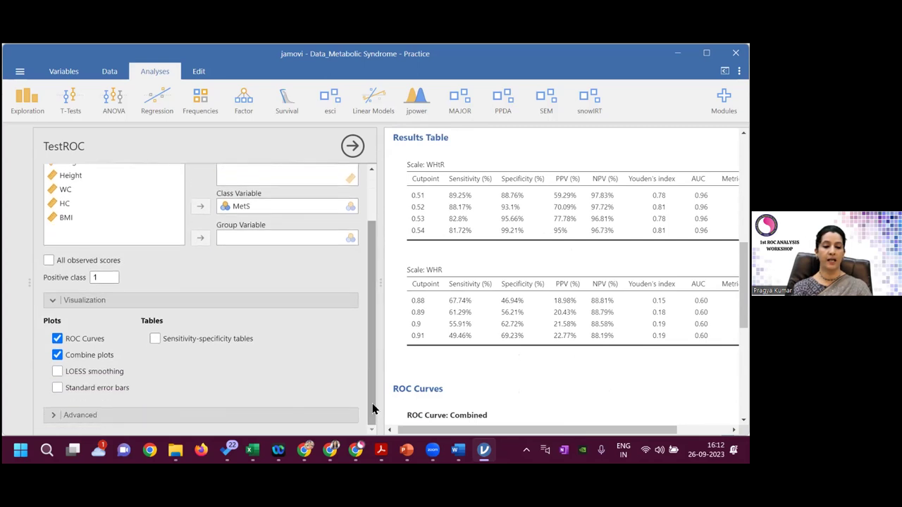
Enable DeLong's test under Advanced comparing WHtR and WHR AUCs (difference 0.356, p < 2e-16)
{"action": "left_click", "coordinate": [120, 415]}
{"action": "left_click_drag", "start_coordinate": [373, 311], "coordinate": [374, 381]}
{"action": "left_click", "coordinate": [48, 295]}
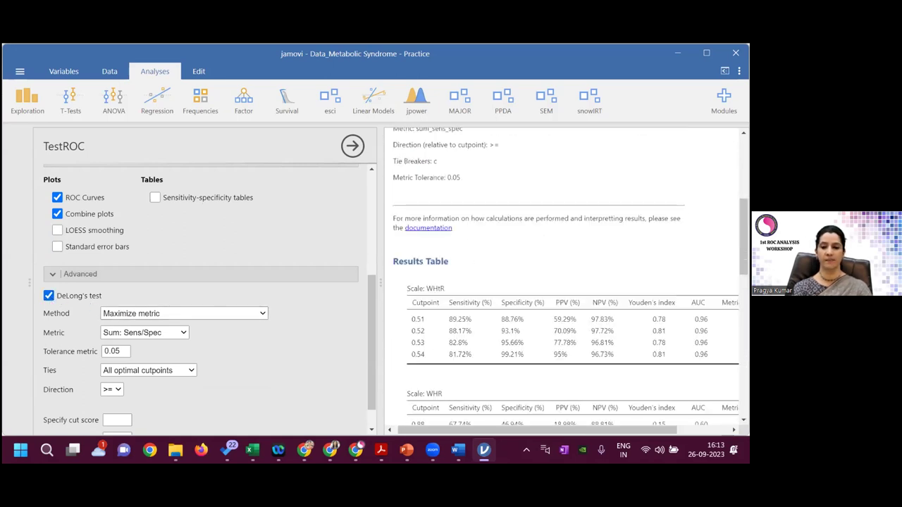
{"action": "scroll", "coordinate": [570, 277], "scroll_direction": "down", "scroll_amount": 3}
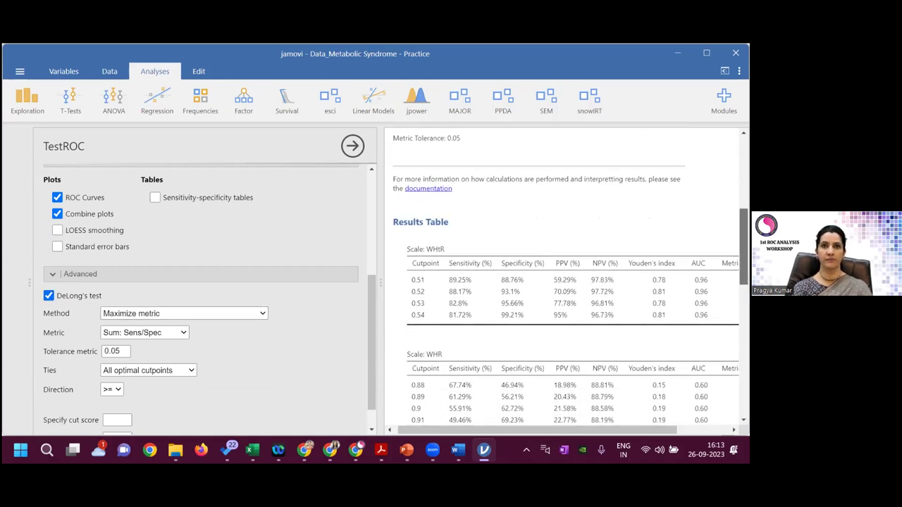
{"action": "scroll", "coordinate": [570, 281], "scroll_direction": "down", "scroll_amount": 4}
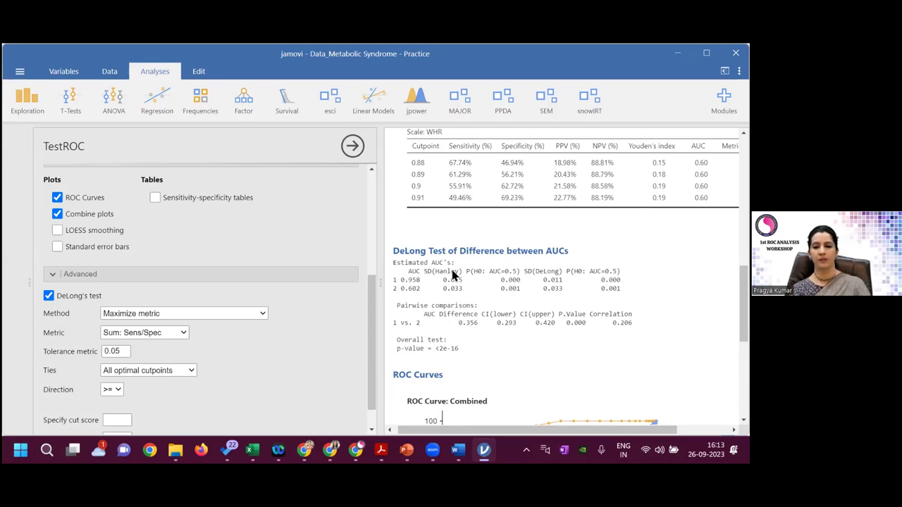
{"action": "left_click_drag", "start_coordinate": [370, 301], "coordinate": [370, 196]}
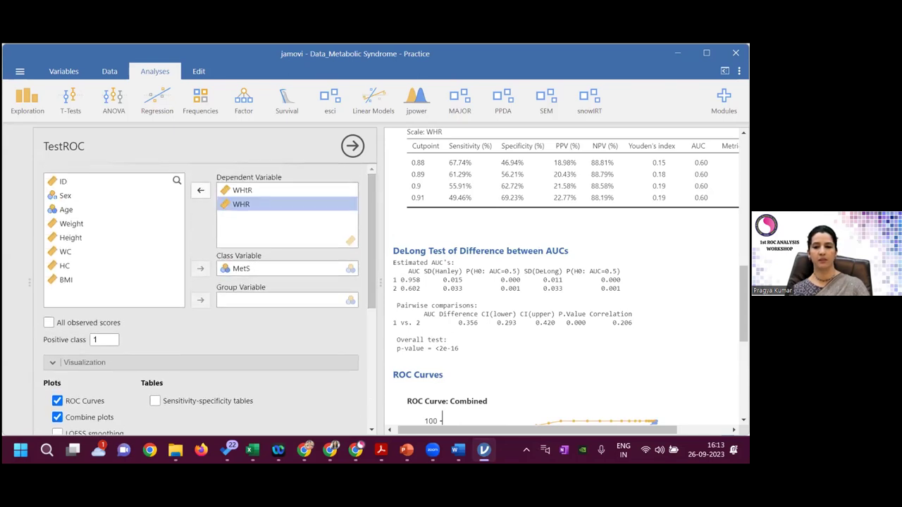
Return WC to the TestROC dependents alongside WHtR and WHR, then select WHR
{"action": "scroll", "coordinate": [571, 277], "scroll_direction": "up", "scroll_amount": 3}
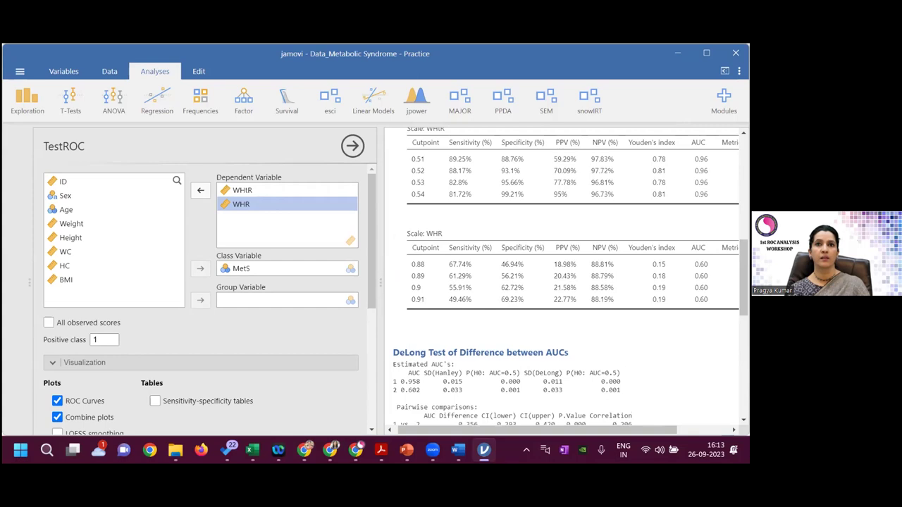
{"action": "left_click", "coordinate": [82, 252]}
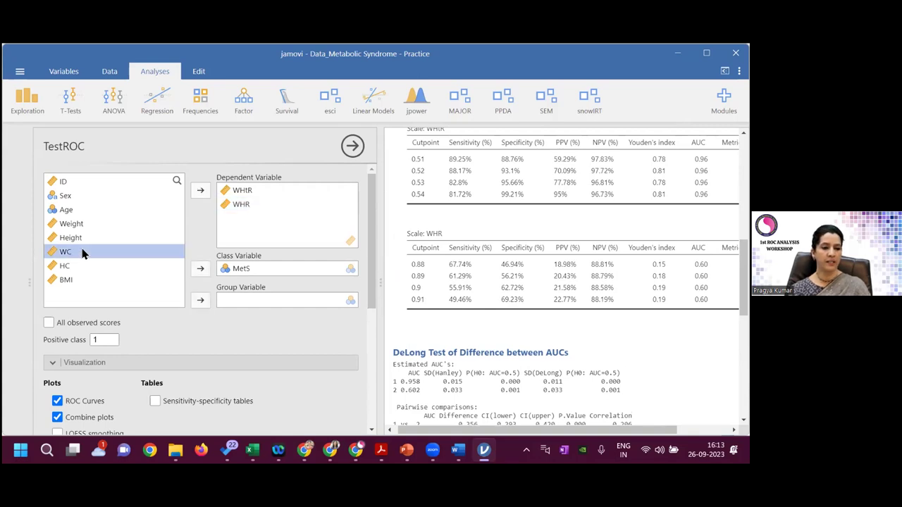
{"action": "left_click", "coordinate": [201, 190]}
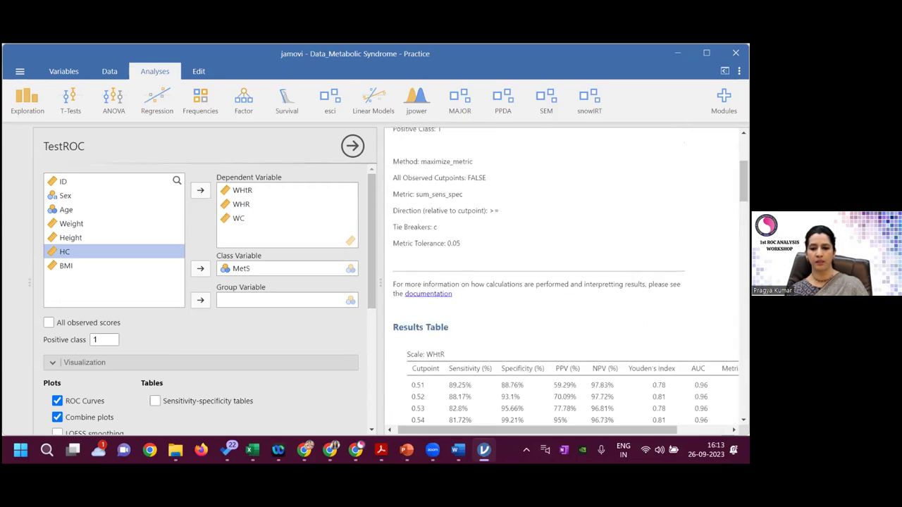
{"action": "scroll", "coordinate": [570, 276], "scroll_direction": "down", "scroll_amount": 3}
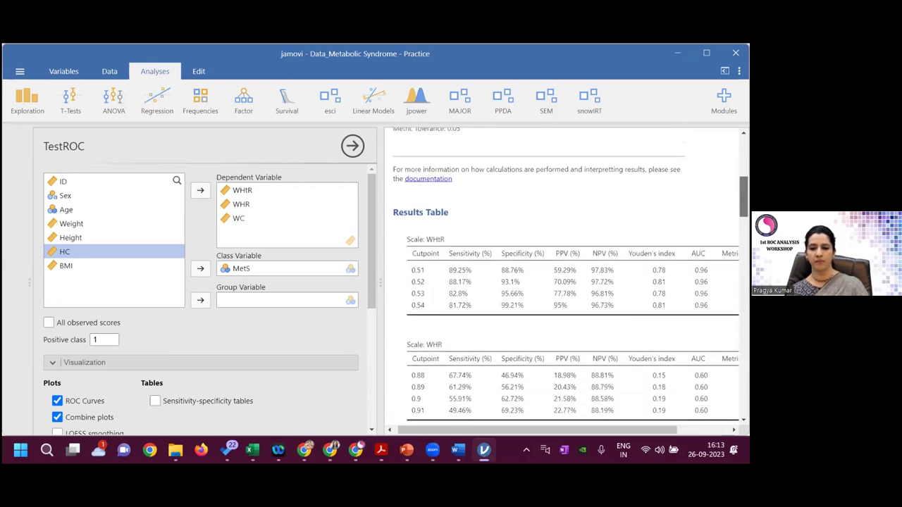
{"action": "scroll", "coordinate": [570, 281], "scroll_direction": "down", "scroll_amount": 1}
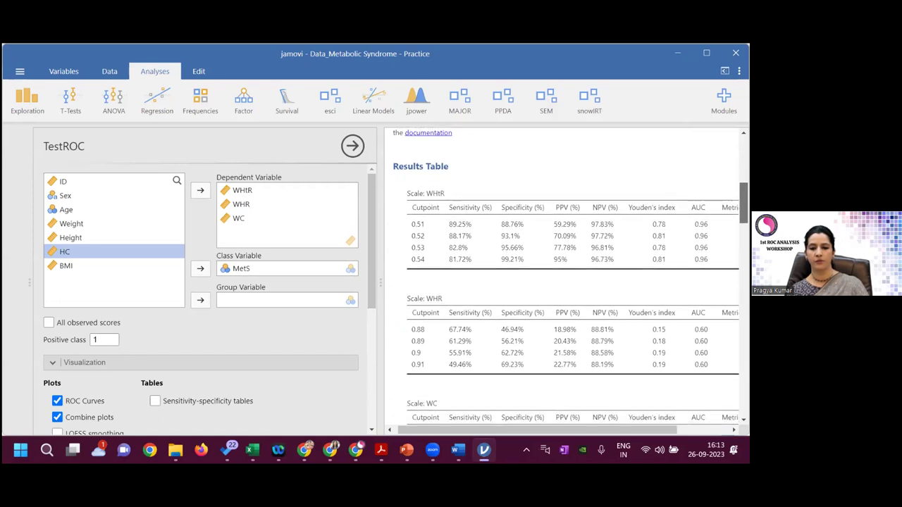
{"action": "scroll", "coordinate": [570, 277], "scroll_direction": "down", "scroll_amount": 3}
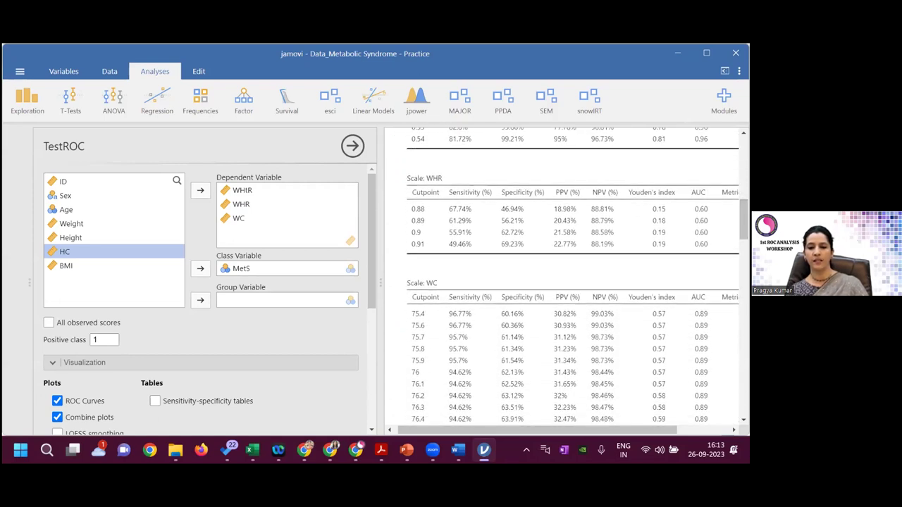
{"action": "left_click", "coordinate": [238, 206]}
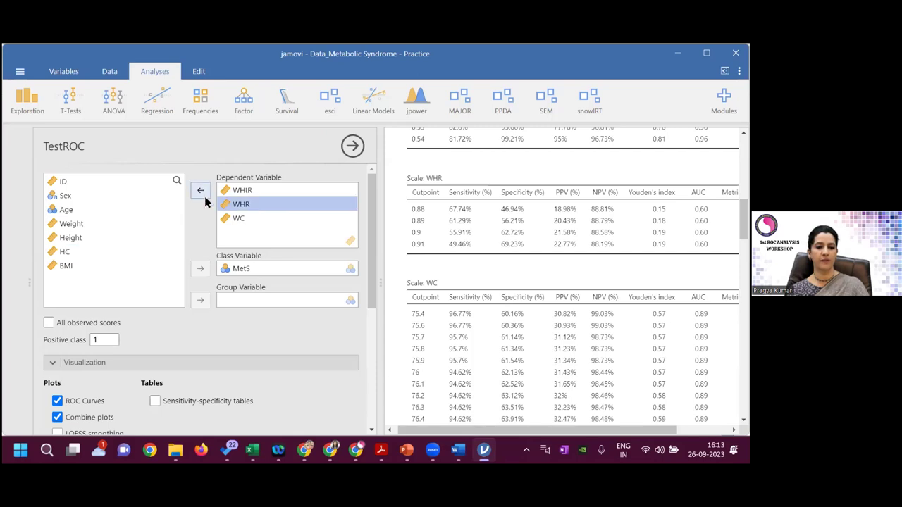
{"action": "left_click", "coordinate": [200, 190]}
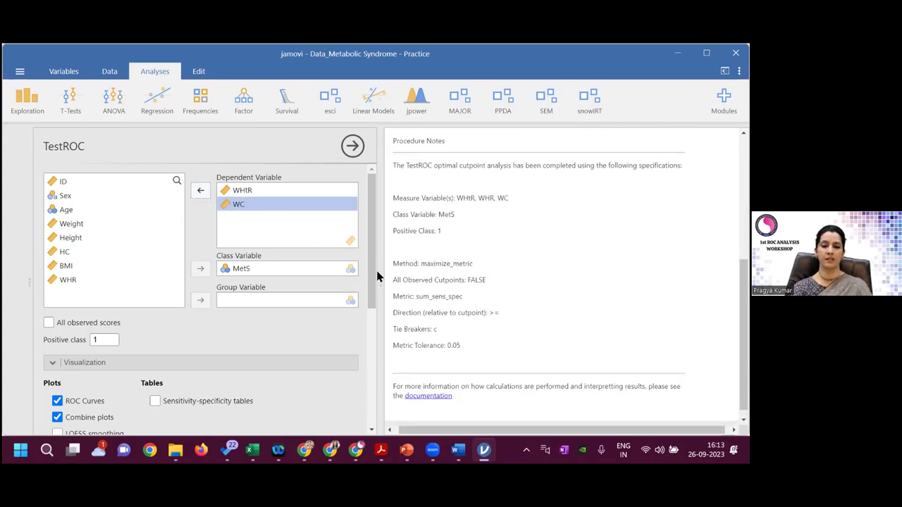
{"action": "scroll", "coordinate": [422, 303], "scroll_direction": "down", "scroll_amount": 3}
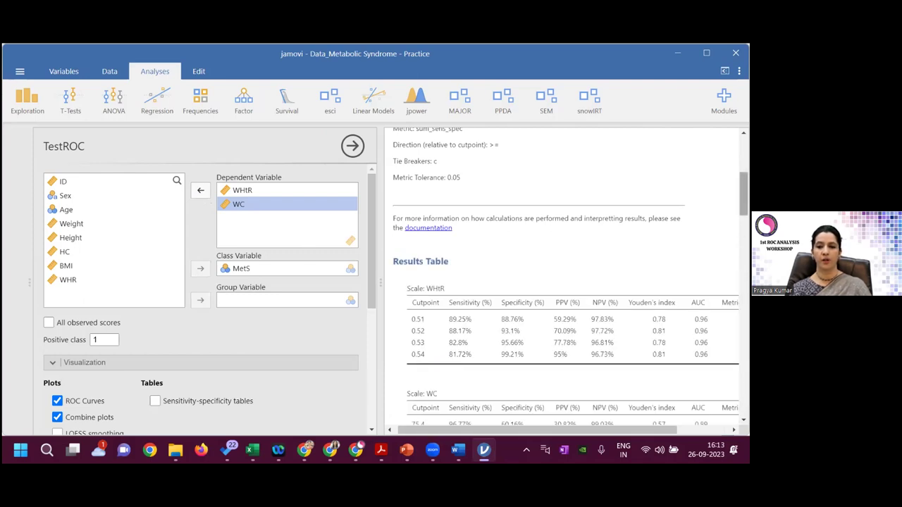
{"action": "scroll", "coordinate": [563, 282], "scroll_direction": "down", "scroll_amount": 3}
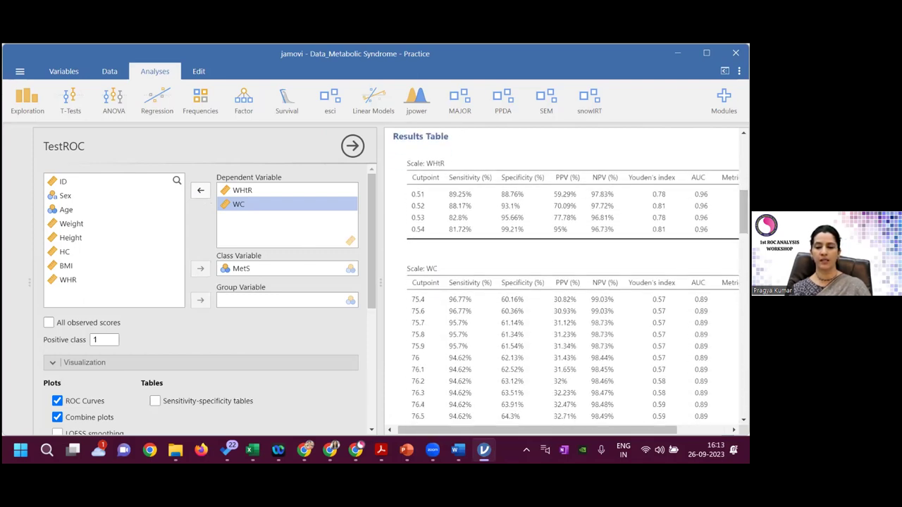
{"action": "scroll", "coordinate": [571, 282], "scroll_direction": "down", "scroll_amount": 3}
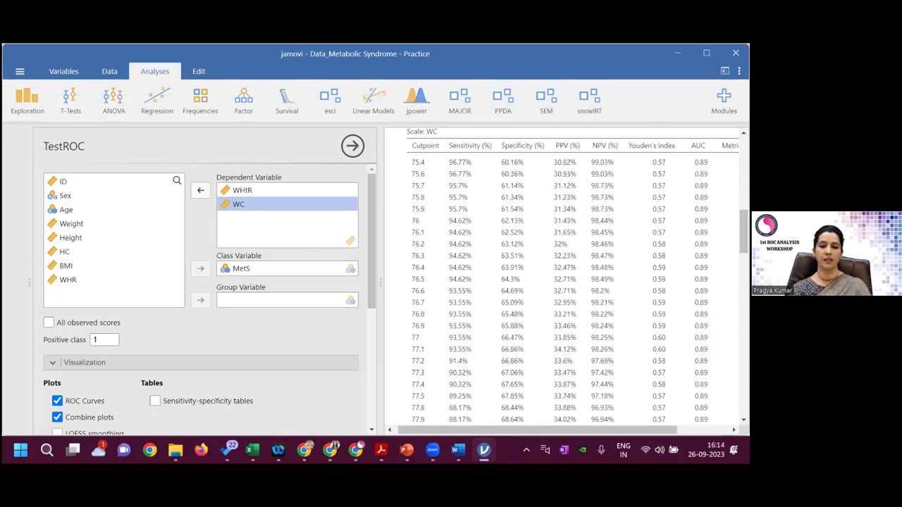
{"action": "scroll", "coordinate": [564, 282], "scroll_direction": "down", "scroll_amount": 5}
{"action": "scroll", "coordinate": [564, 282], "scroll_direction": "down", "scroll_amount": 10}
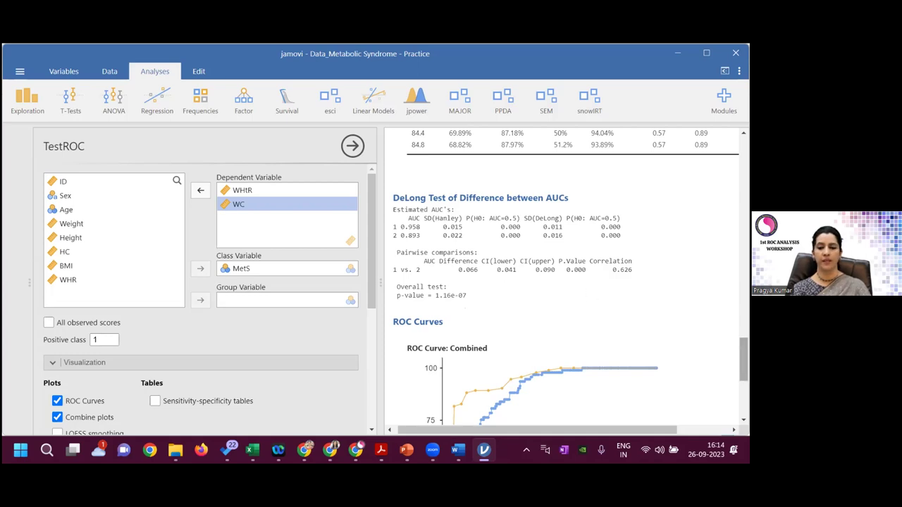
{"action": "scroll", "coordinate": [567, 276], "scroll_direction": "up", "scroll_amount": 2}
{"action": "scroll", "coordinate": [469, 233], "scroll_direction": "down", "scroll_amount": 3}
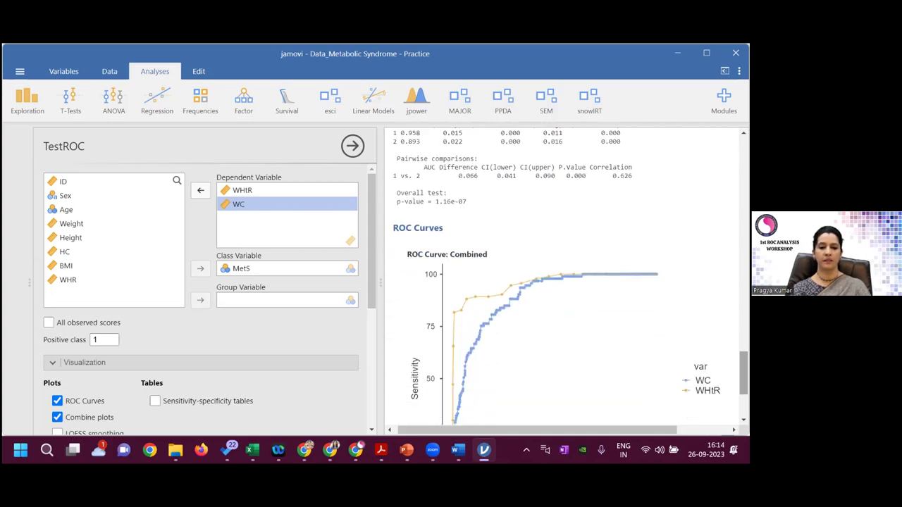
{"action": "left_click_drag", "start_coordinate": [370, 276], "coordinate": [370, 391]}
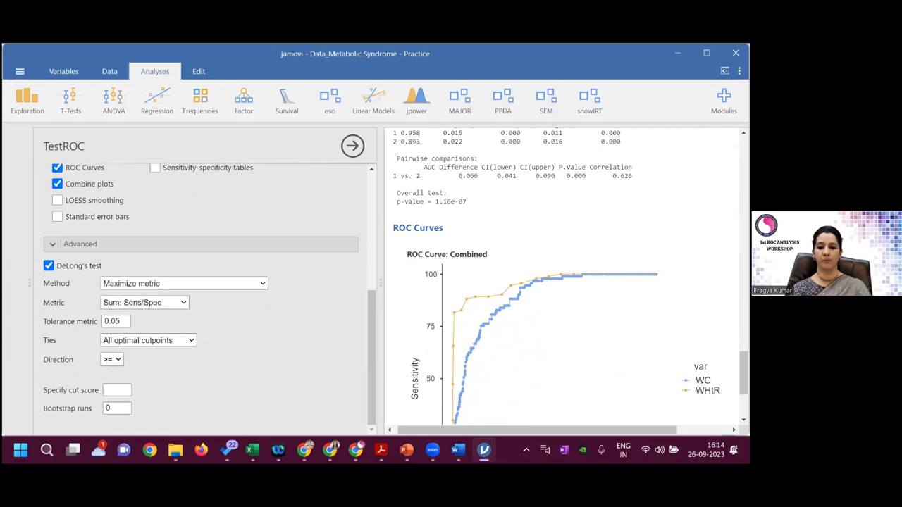
{"action": "left_click", "coordinate": [113, 360]}
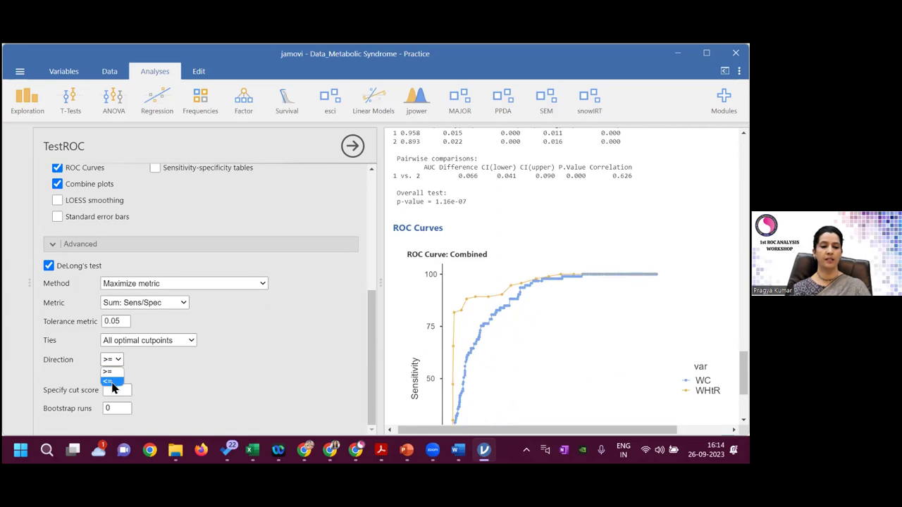
{"action": "left_click", "coordinate": [120, 361]}
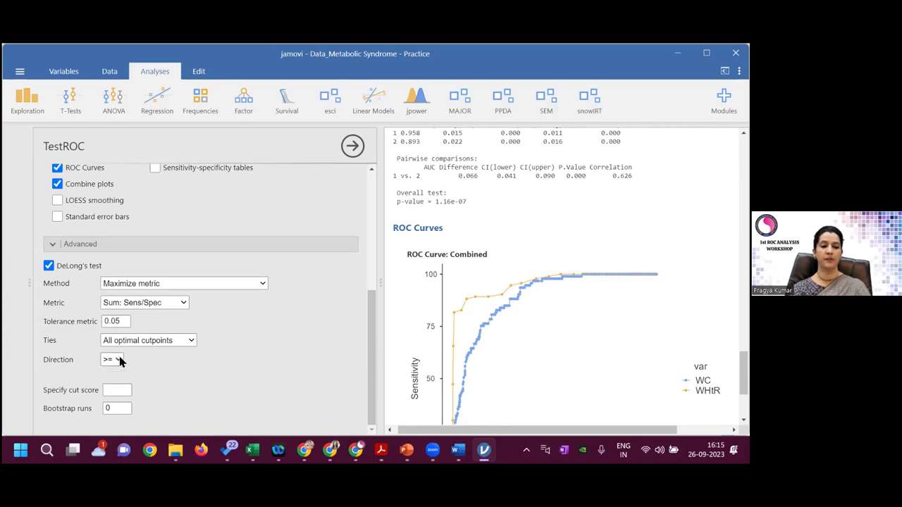
{"action": "scroll", "coordinate": [581, 300], "scroll_direction": "up", "scroll_amount": 4}
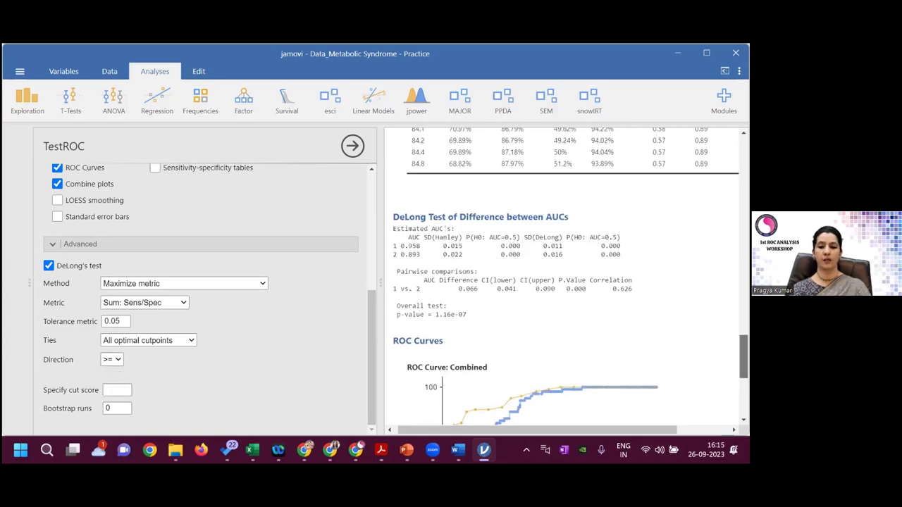
{"action": "scroll", "coordinate": [567, 276], "scroll_direction": "up", "scroll_amount": 5}
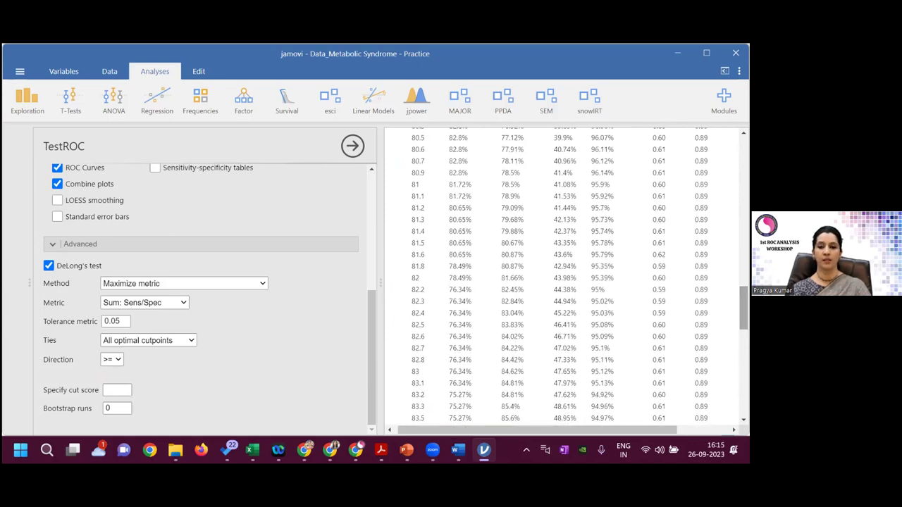
{"action": "scroll", "coordinate": [568, 276], "scroll_direction": "up", "scroll_amount": 8}
{"action": "scroll", "coordinate": [567, 276], "scroll_direction": "up", "scroll_amount": 10}
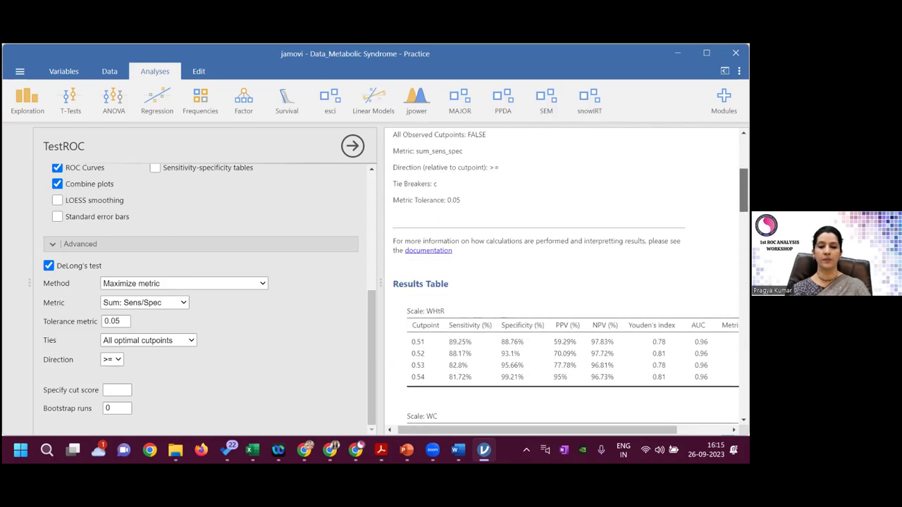
{"action": "left_click_drag", "start_coordinate": [370, 345], "coordinate": [368, 293]}
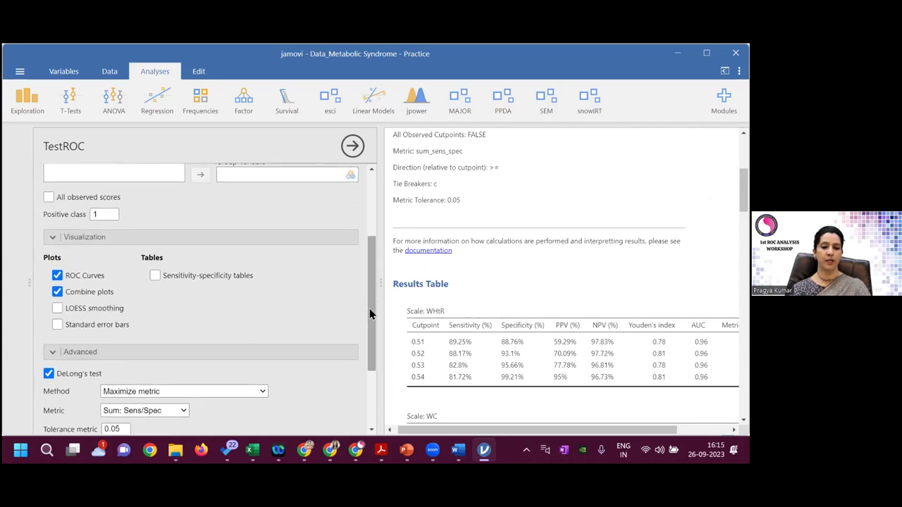
Scroll the results to read the TestROC procedure notes and the WHtR-only ROC curve
{"action": "scroll", "coordinate": [370, 314], "scroll_direction": "up", "scroll_amount": 1}
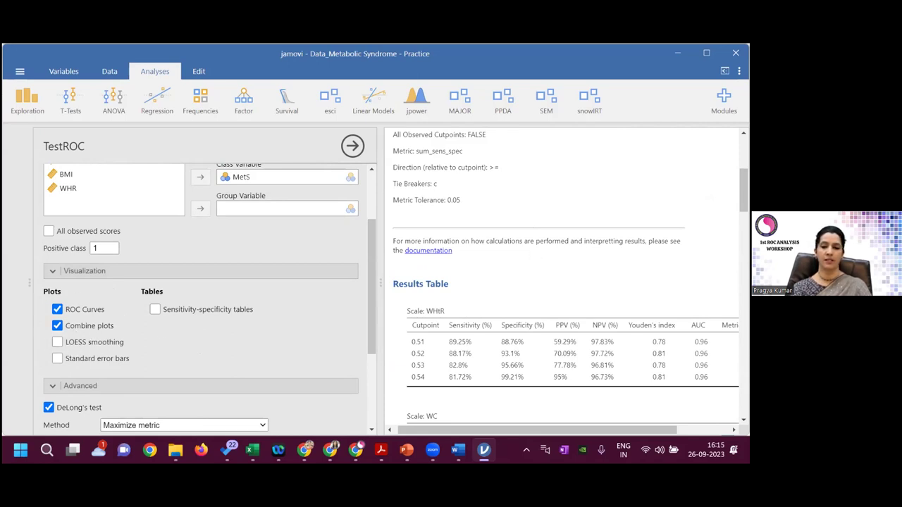
{"action": "scroll", "coordinate": [564, 275], "scroll_direction": "up", "scroll_amount": 5}
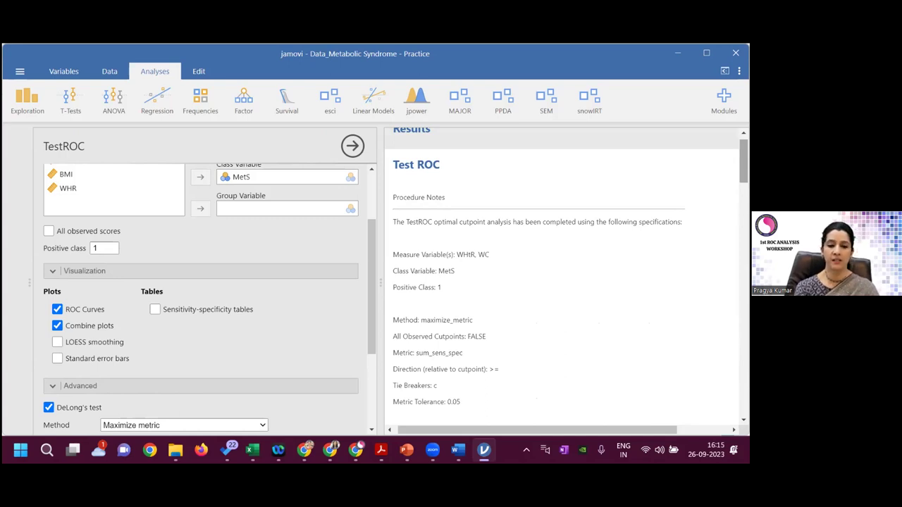
{"action": "left_click_drag", "start_coordinate": [372, 280], "coordinate": [370, 223]}
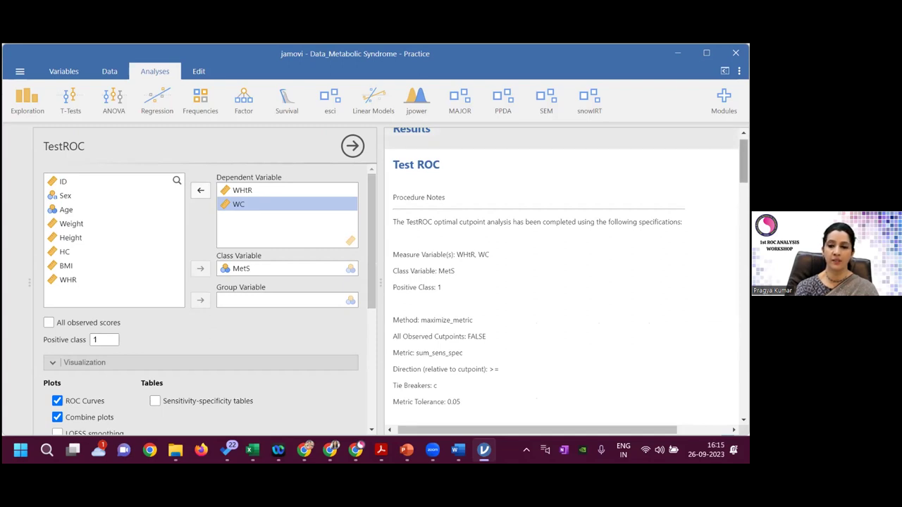
{"action": "scroll", "coordinate": [563, 276], "scroll_direction": "down", "scroll_amount": 3}
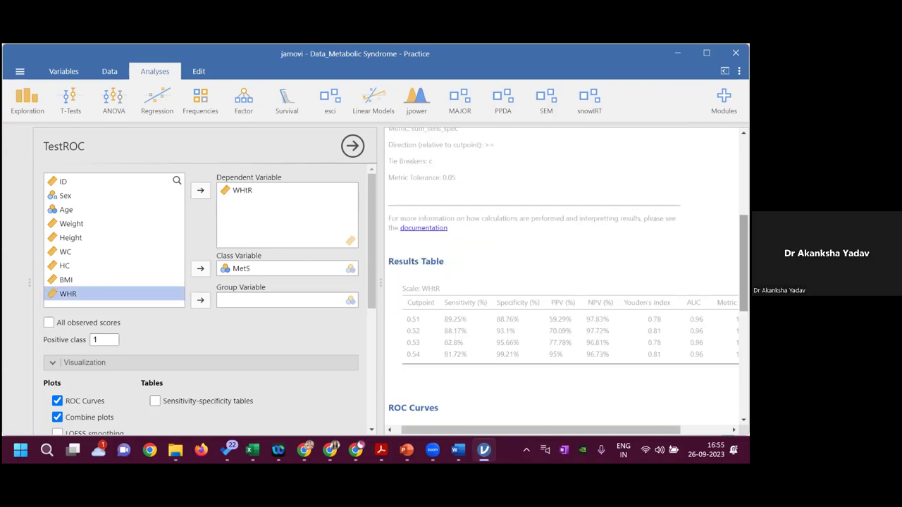
{"action": "scroll", "coordinate": [563, 275], "scroll_direction": "down", "scroll_amount": 5}
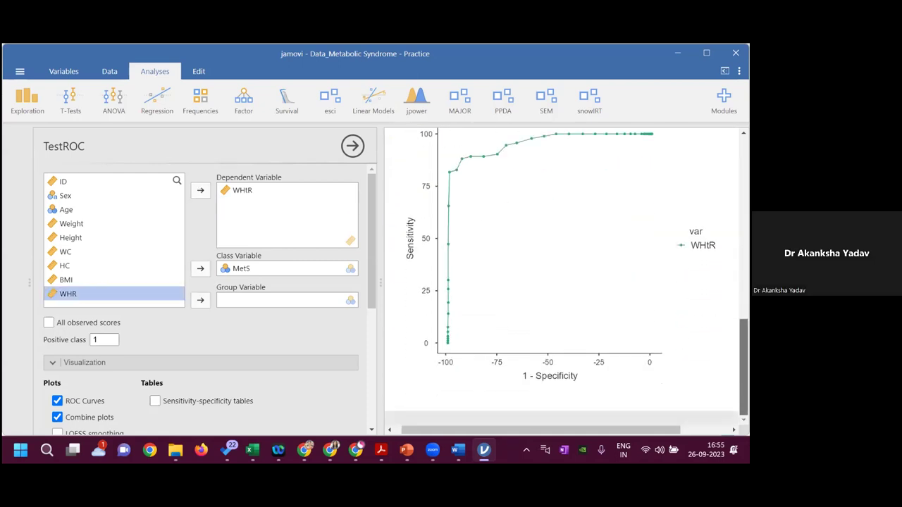
Dismiss the Google Drive device popup with 'Not now'
{"action": "scroll", "coordinate": [564, 274], "scroll_direction": "up", "scroll_amount": 3}
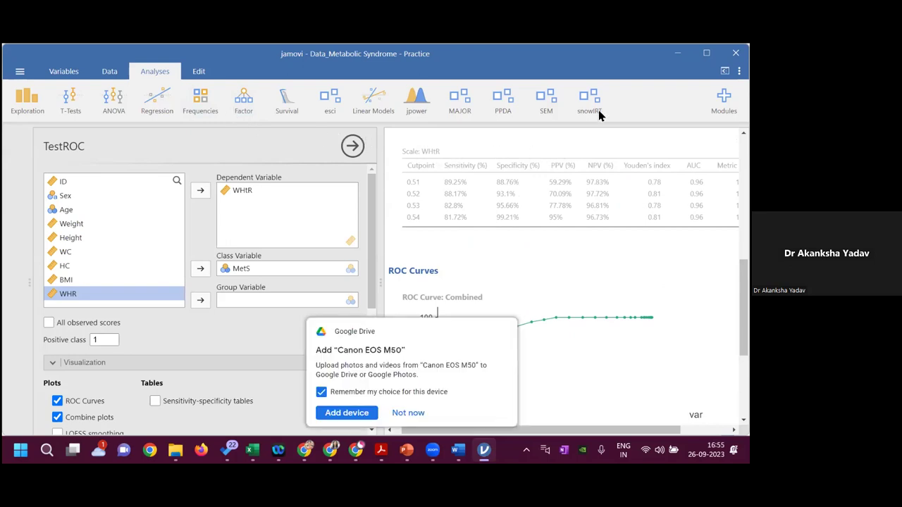
{"action": "left_click", "coordinate": [505, 334]}
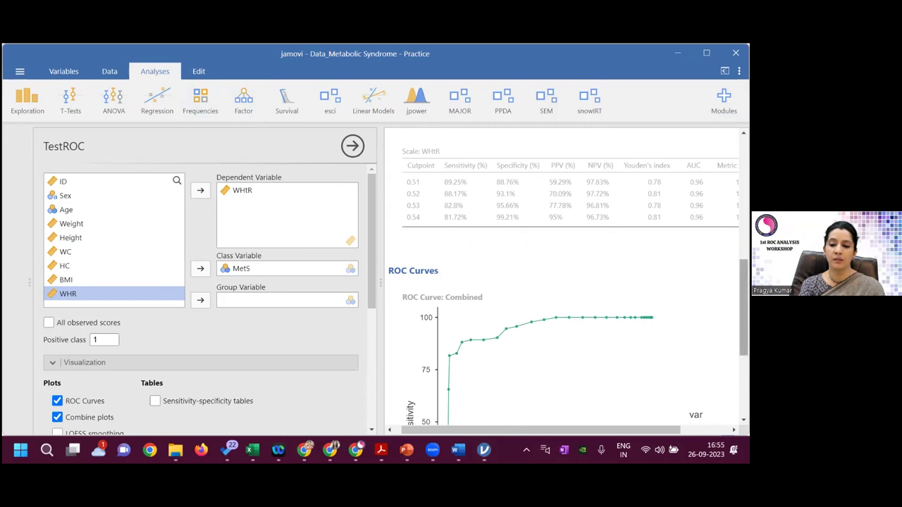
{"action": "scroll", "coordinate": [589, 352], "scroll_direction": "up", "scroll_amount": 2}
{"action": "scroll", "coordinate": [568, 276], "scroll_direction": "down", "scroll_amount": 2}
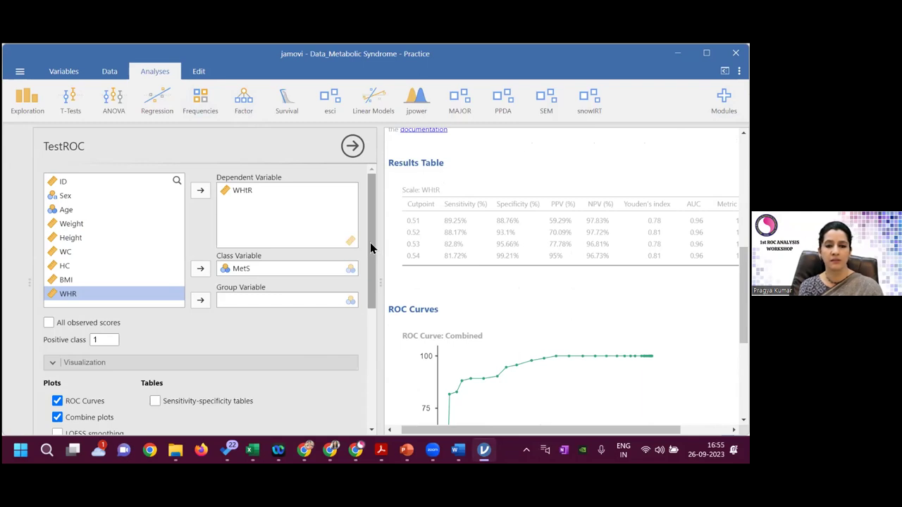
Scroll the results to read the warning that DeLong's test needs two dependent variables
{"action": "left_click_drag", "start_coordinate": [371, 248], "coordinate": [375, 262]}
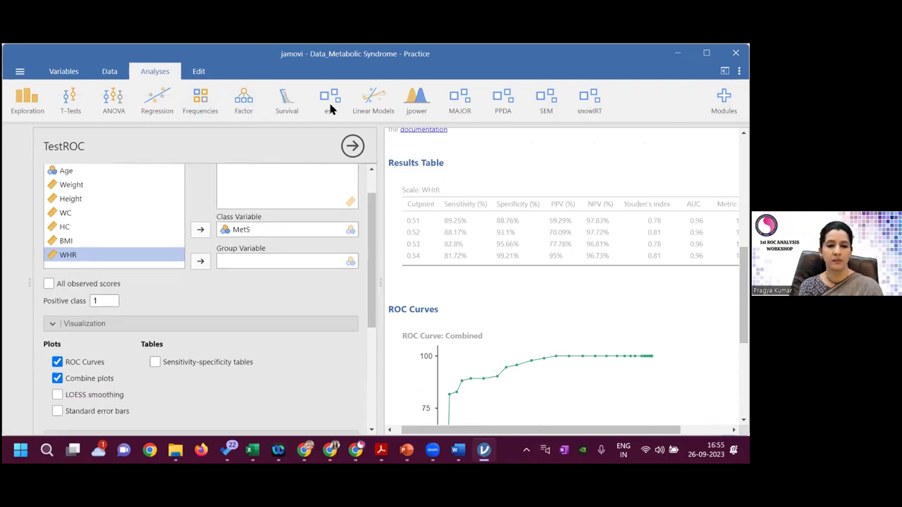
{"action": "left_click_drag", "start_coordinate": [744, 296], "coordinate": [743, 186]}
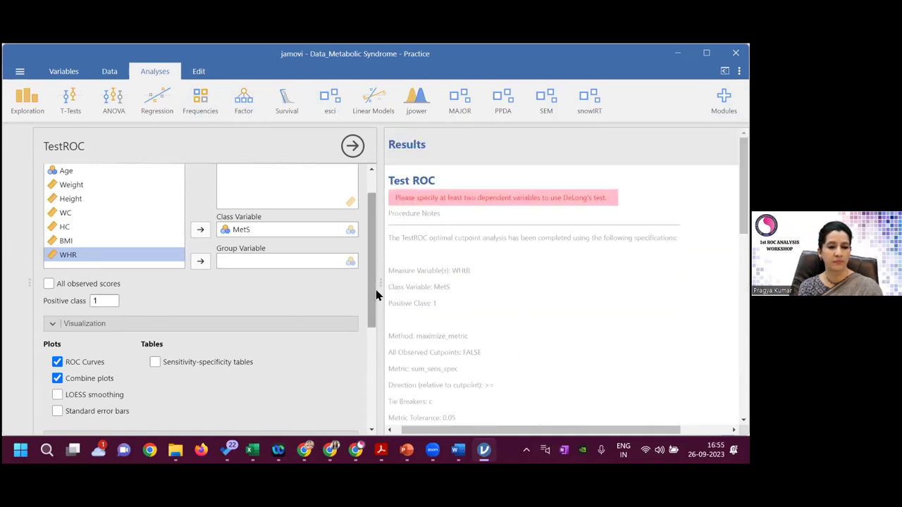
{"action": "scroll", "coordinate": [370, 282], "scroll_direction": "up", "scroll_amount": 2}
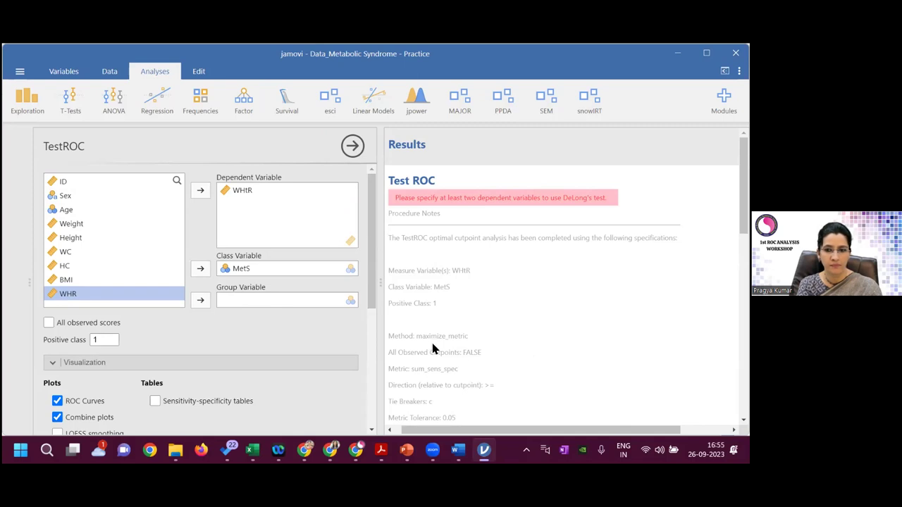
{"action": "left_click_drag", "start_coordinate": [743, 186], "coordinate": [743, 308]}
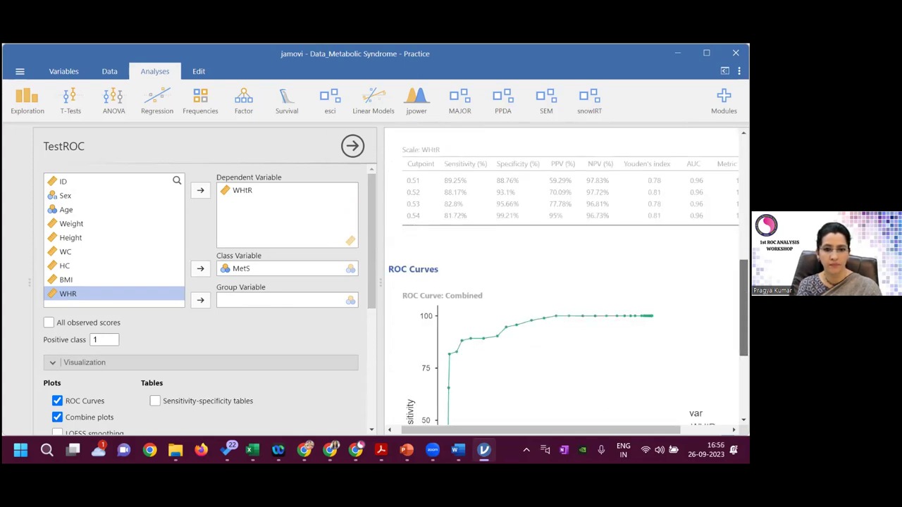
Remove WHtR from the dependents and add it back as the dependent variable
{"action": "left_click", "coordinate": [243, 193]}
{"action": "left_click", "coordinate": [200, 190]}
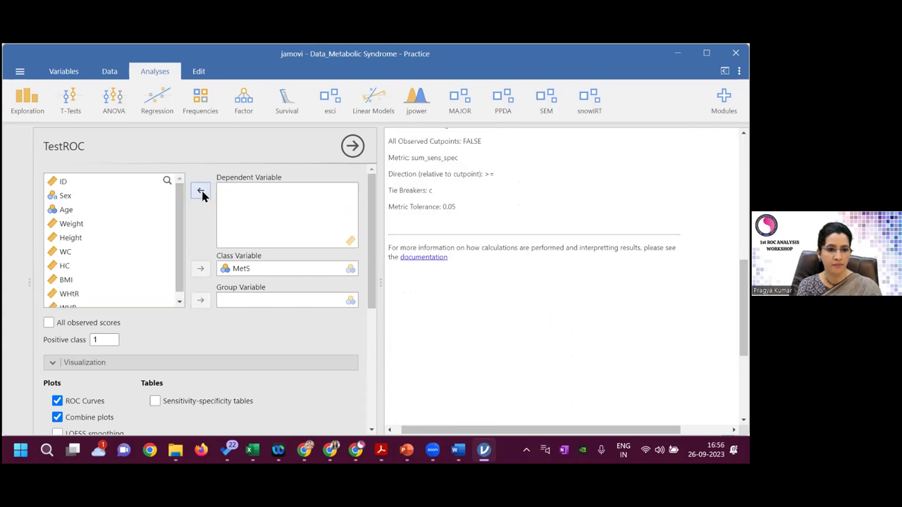
{"action": "left_click", "coordinate": [79, 291]}
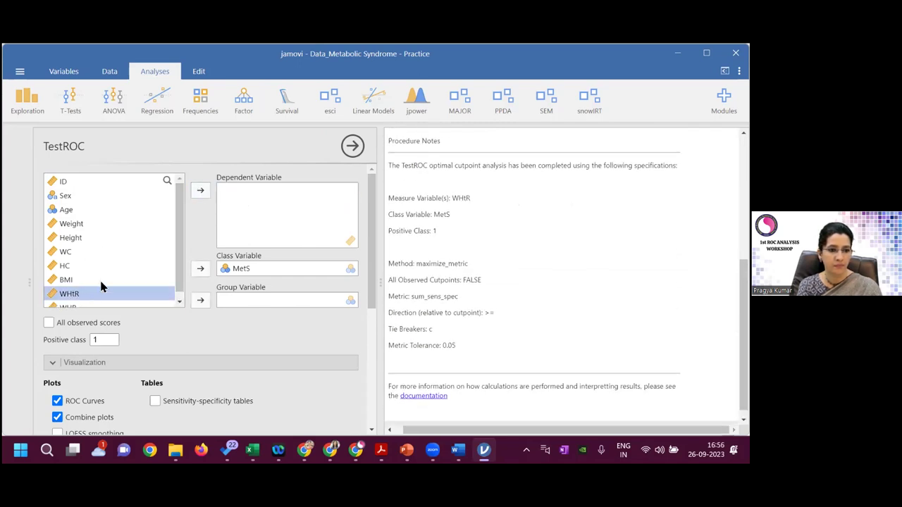
{"action": "left_click", "coordinate": [201, 191]}
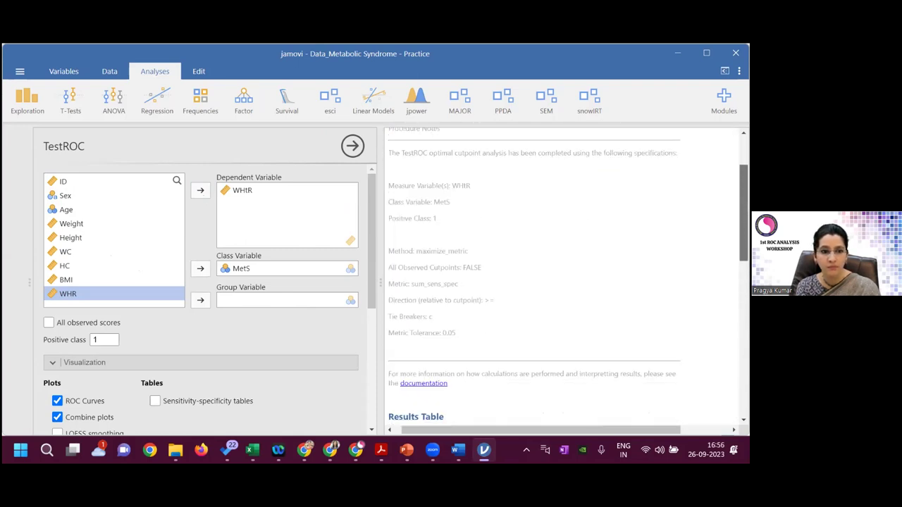
Add WHR as a second dependent, restoring its cutpoint table (AUC 0.60) and DeLong test
{"action": "left_click", "coordinate": [74, 254]}
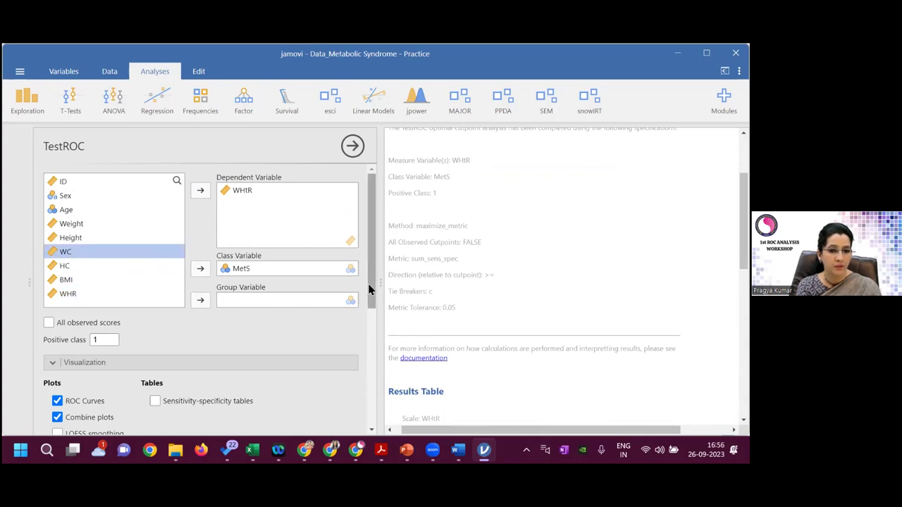
{"action": "left_click_drag", "start_coordinate": [371, 283], "coordinate": [373, 286]}
{"action": "left_click", "coordinate": [76, 295]}
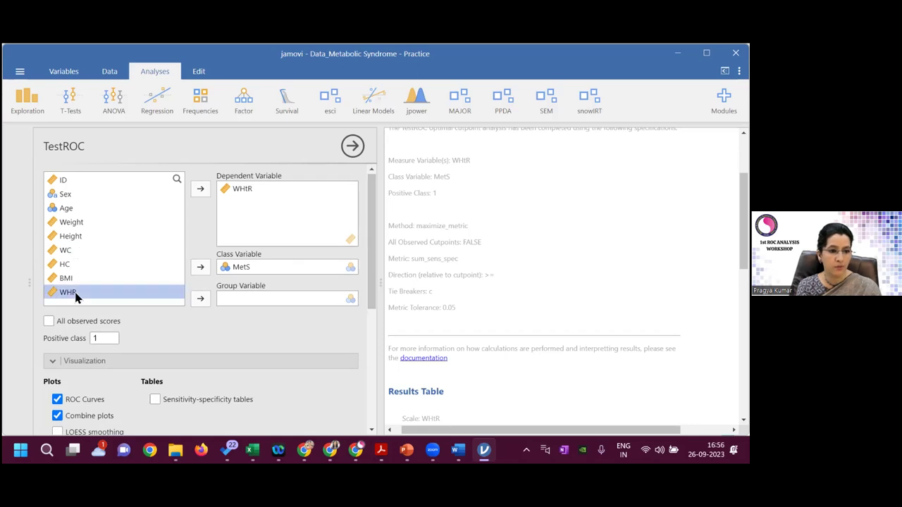
{"action": "left_click", "coordinate": [200, 189]}
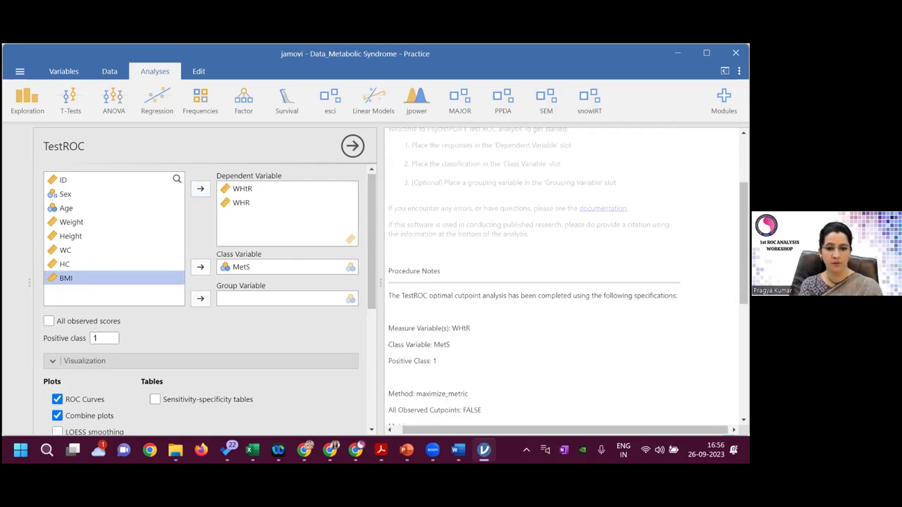
{"action": "scroll", "coordinate": [567, 276], "scroll_direction": "down", "scroll_amount": 5}
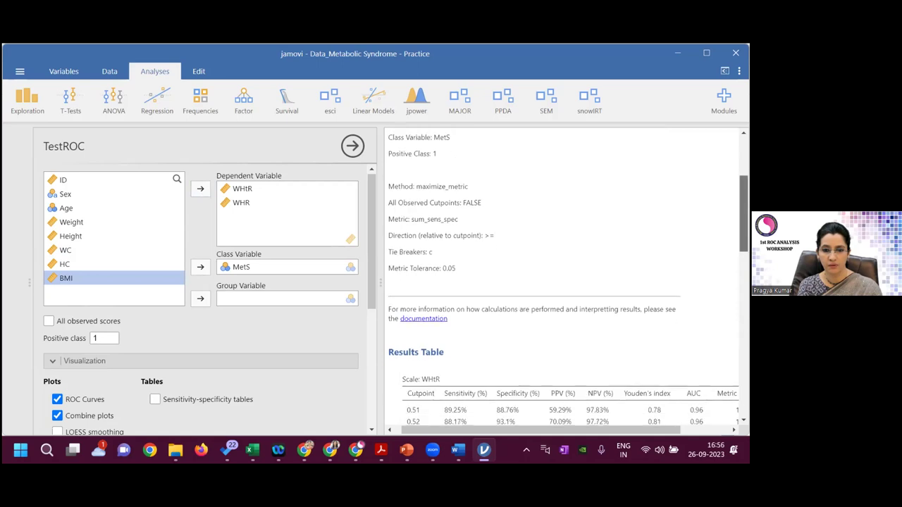
{"action": "scroll", "coordinate": [527, 177], "scroll_direction": "down", "scroll_amount": 3}
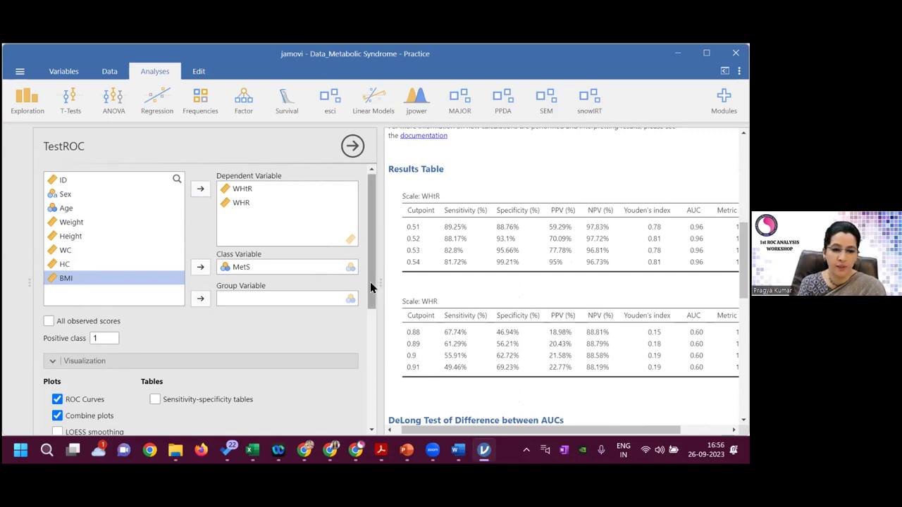
{"action": "left_click_drag", "start_coordinate": [370, 287], "coordinate": [373, 413]}
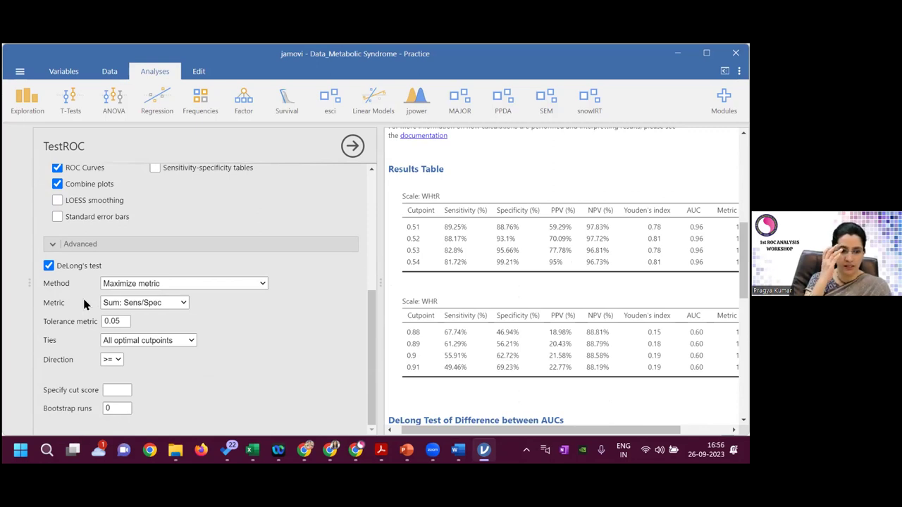
{"action": "left_click", "coordinate": [262, 284]}
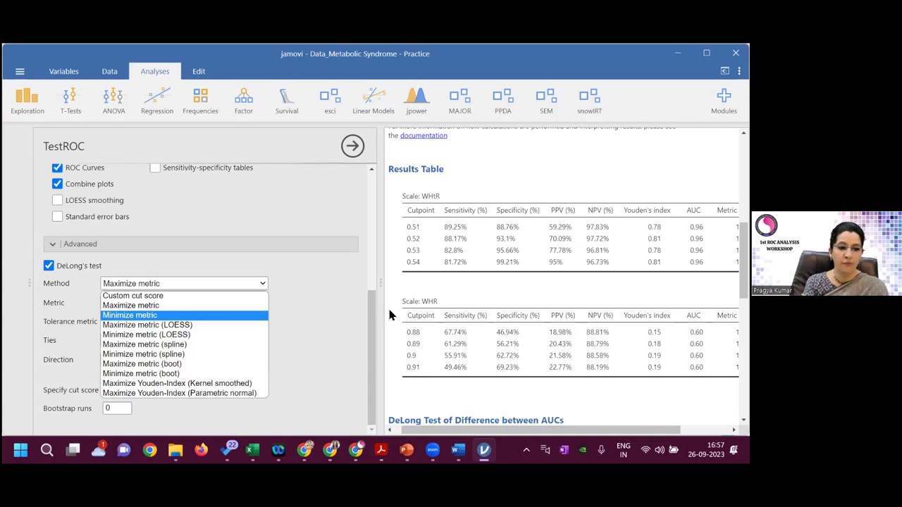
{"action": "left_click", "coordinate": [567, 431]}
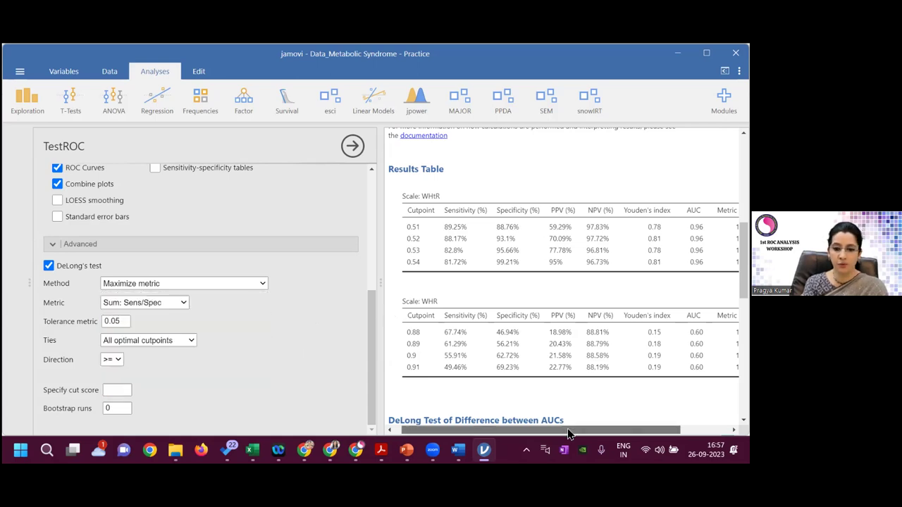
{"action": "left_click_drag", "start_coordinate": [567, 431], "coordinate": [616, 432]}
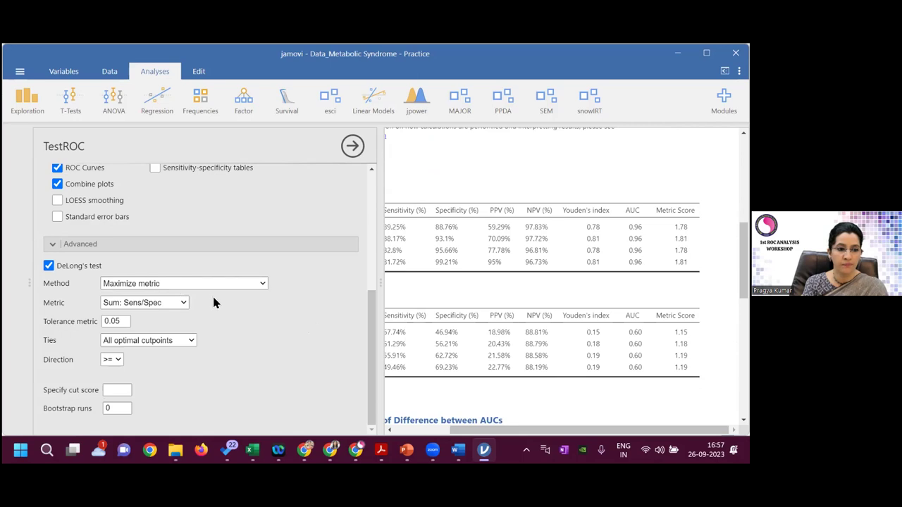
{"action": "left_click", "coordinate": [263, 286]}
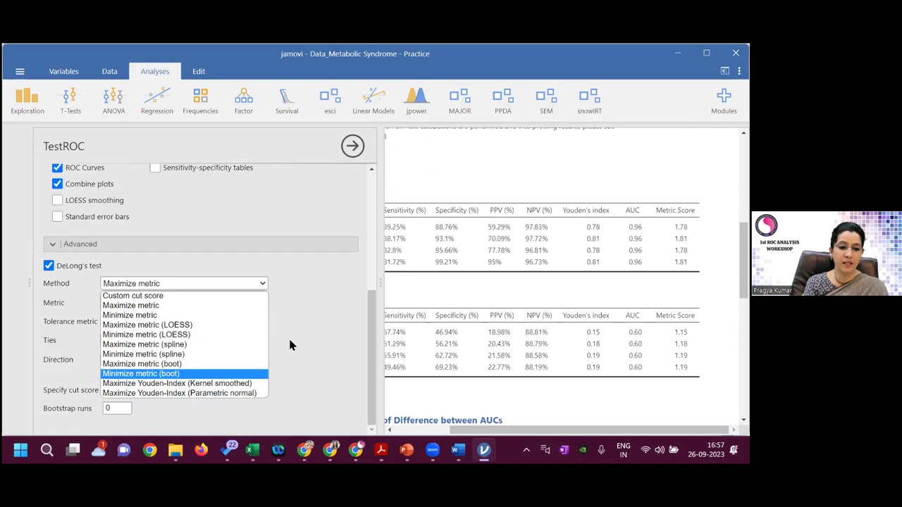
{"action": "left_click", "coordinate": [322, 327]}
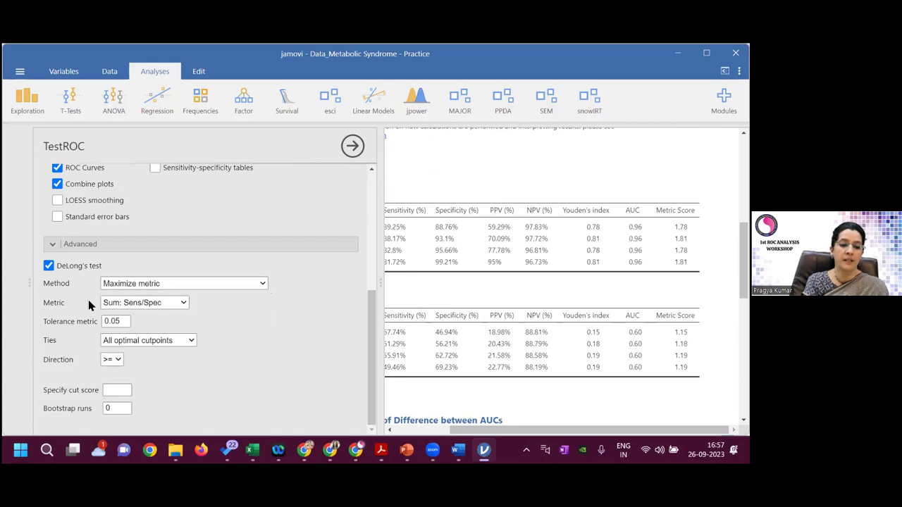
{"action": "left_click", "coordinate": [185, 303]}
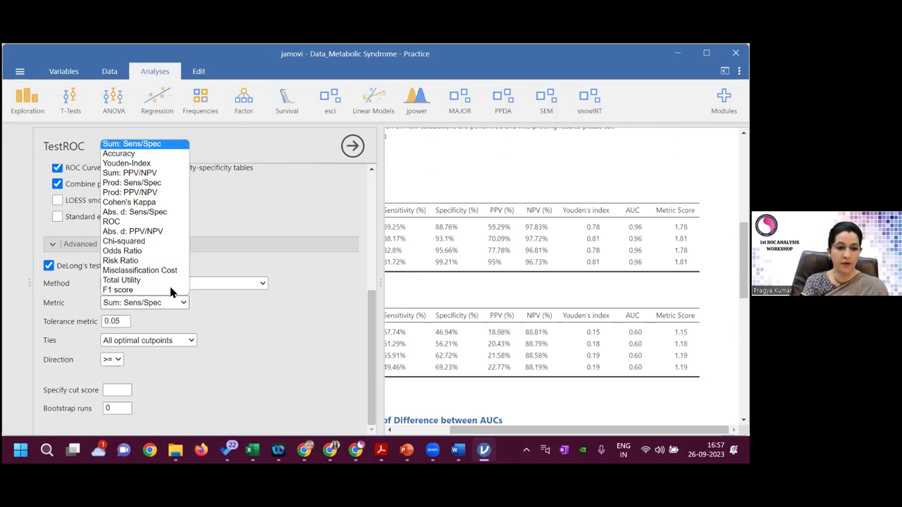
{"action": "left_click", "coordinate": [251, 315]}
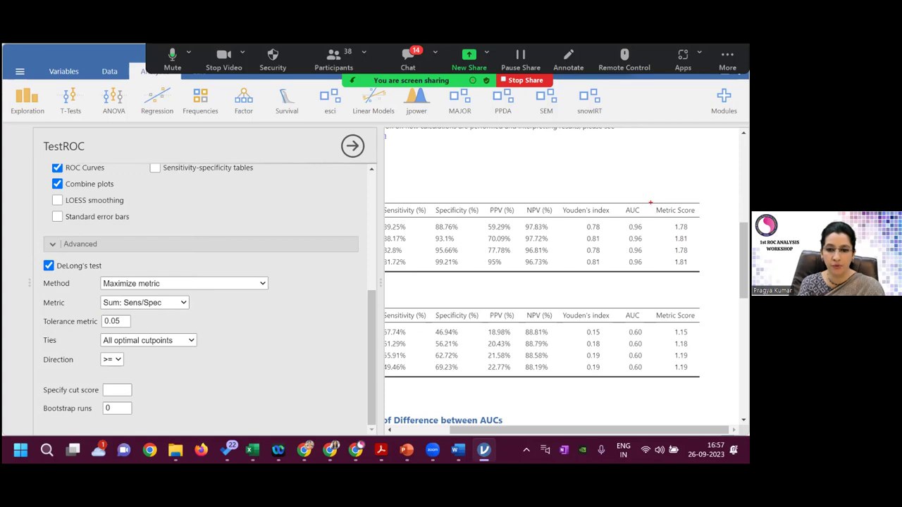
{"action": "left_click_drag", "start_coordinate": [650, 203], "coordinate": [699, 270]}
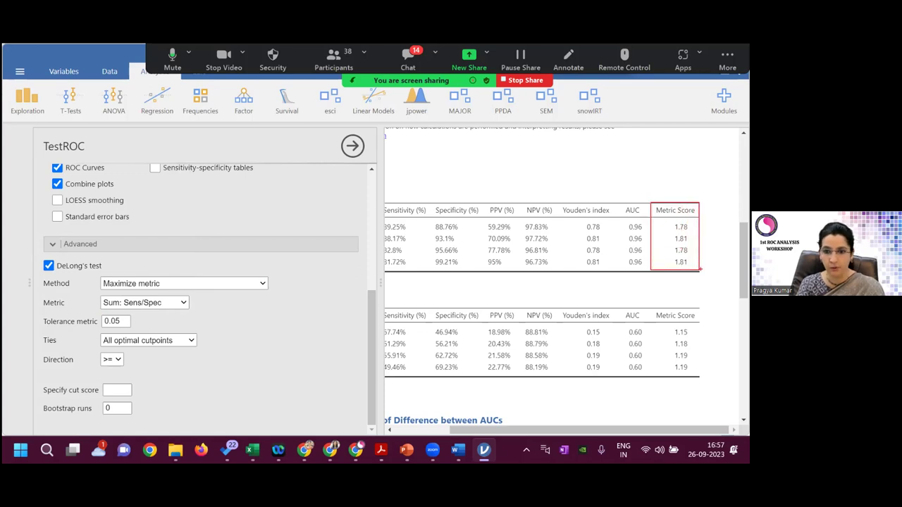
{"action": "left_click_drag", "start_coordinate": [579, 217], "coordinate": [610, 272]}
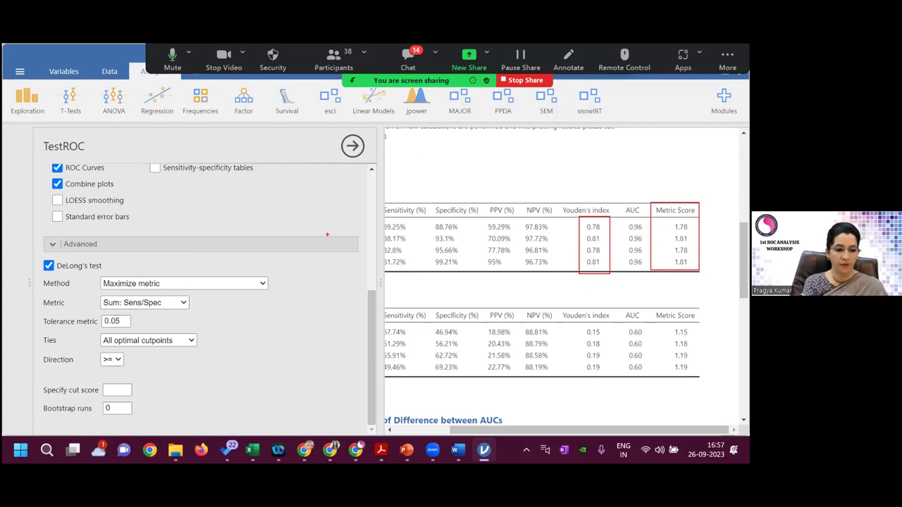
{"action": "key", "text": "Escape"}
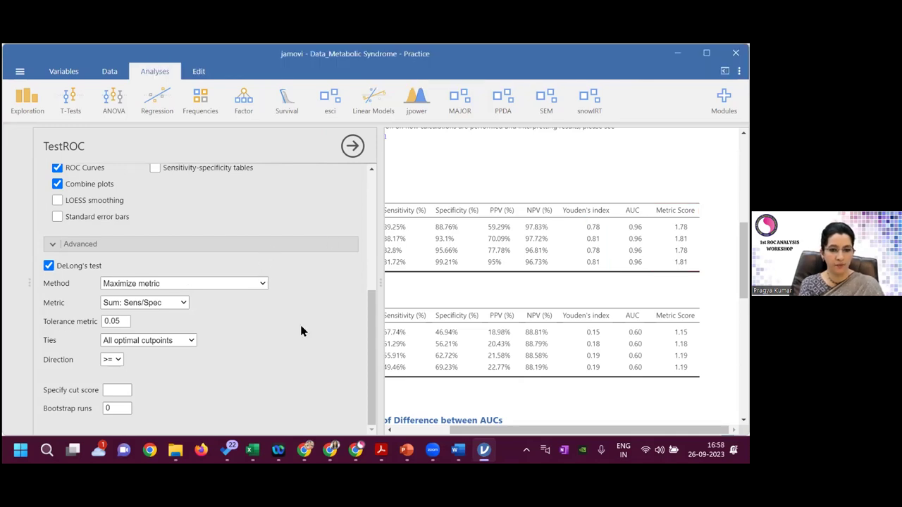
{"action": "left_click", "coordinate": [190, 341]}
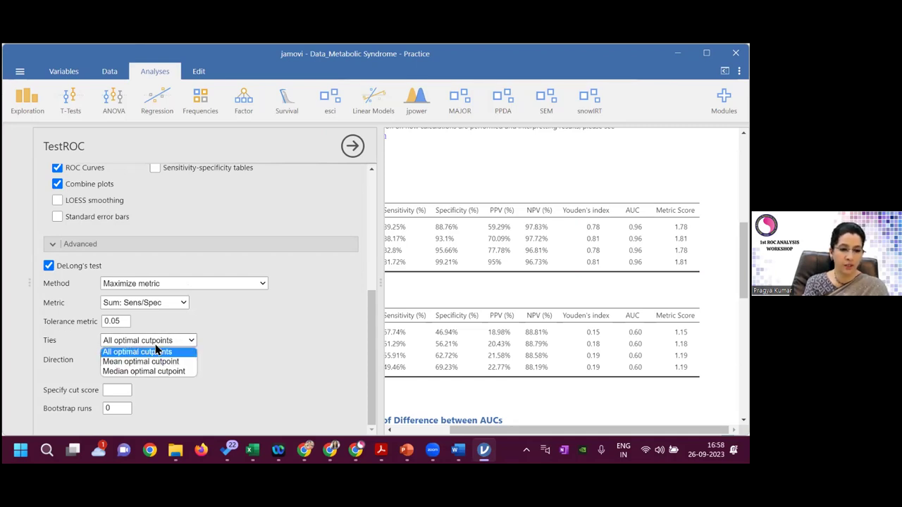
{"action": "left_click", "coordinate": [264, 338]}
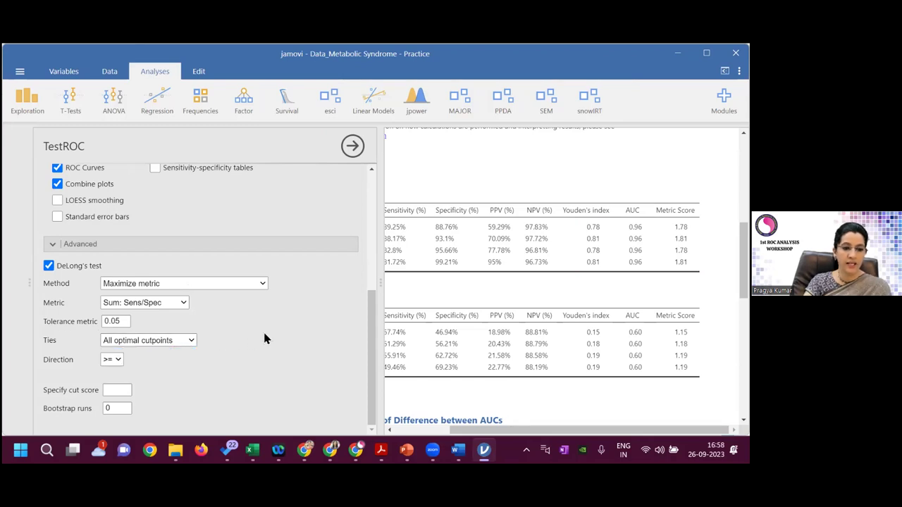
{"action": "left_click", "coordinate": [192, 341]}
{"action": "left_click", "coordinate": [153, 362]}
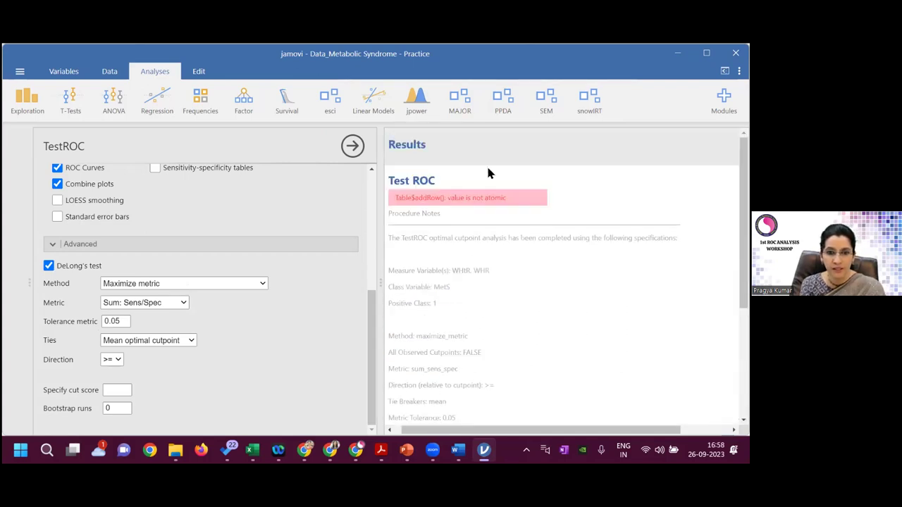
{"action": "left_click", "coordinate": [190, 341]}
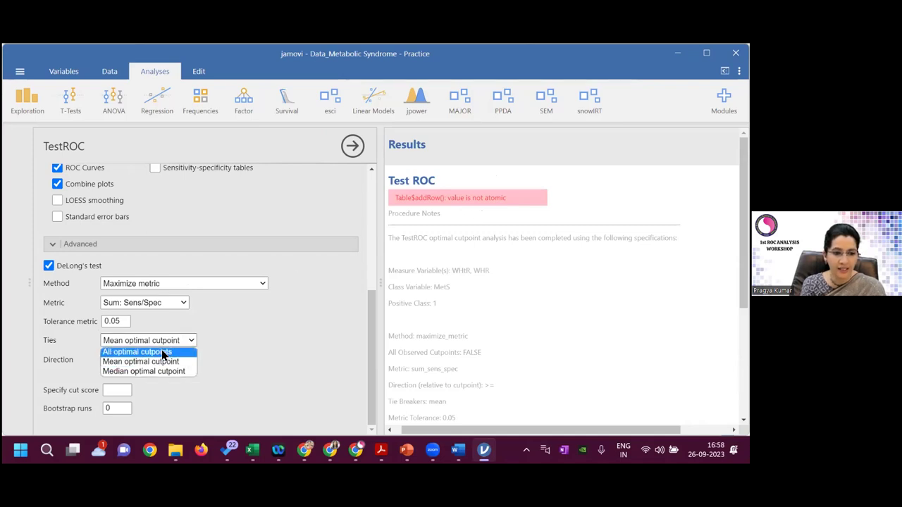
{"action": "left_click", "coordinate": [162, 353]}
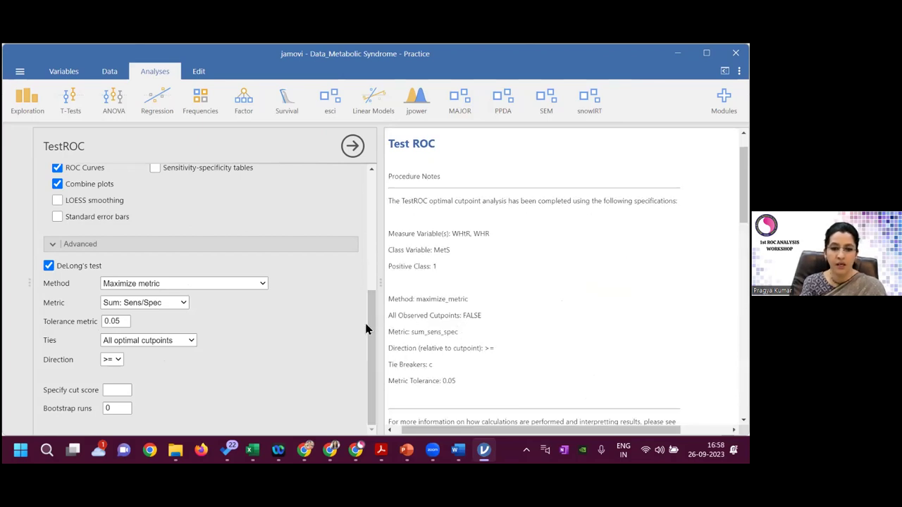
{"action": "scroll", "coordinate": [372, 302], "scroll_direction": "up", "scroll_amount": 1}
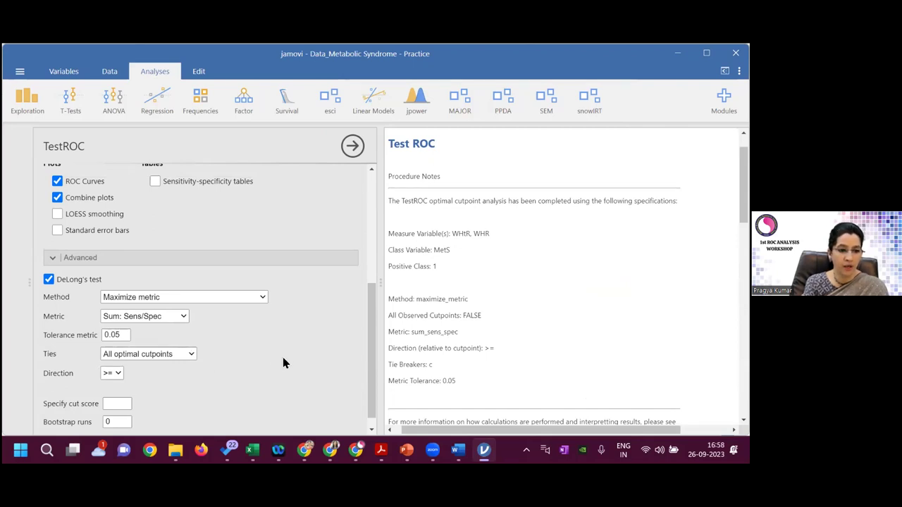
{"action": "left_click", "coordinate": [190, 356]}
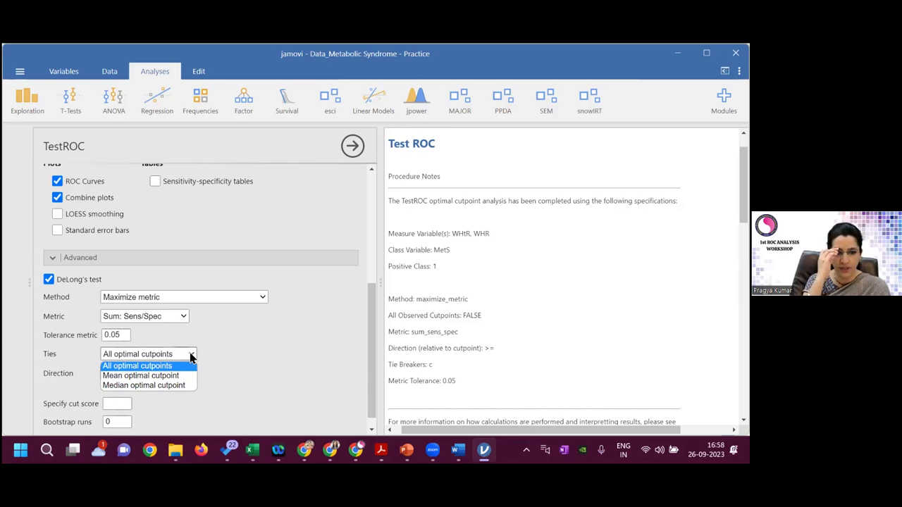
{"action": "left_click_drag", "start_coordinate": [369, 369], "coordinate": [385, 262]}
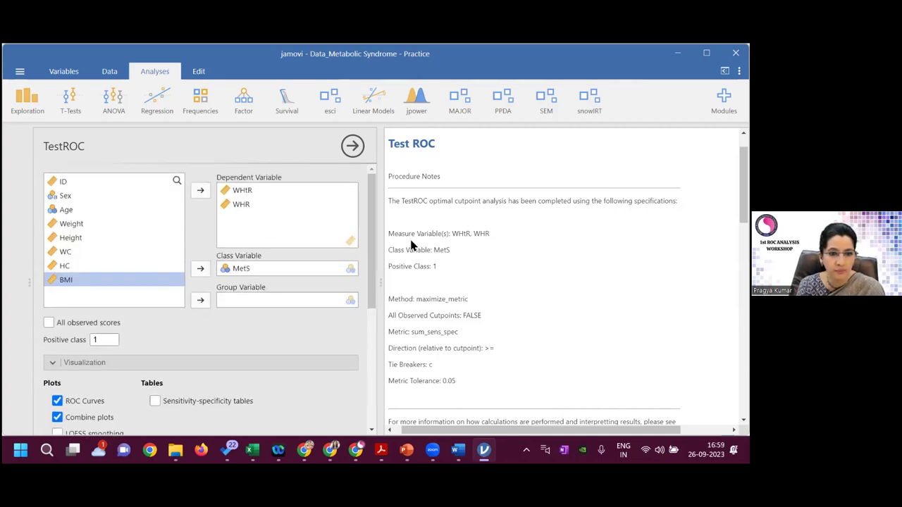
{"action": "left_click_drag", "start_coordinate": [744, 185], "coordinate": [744, 297]}
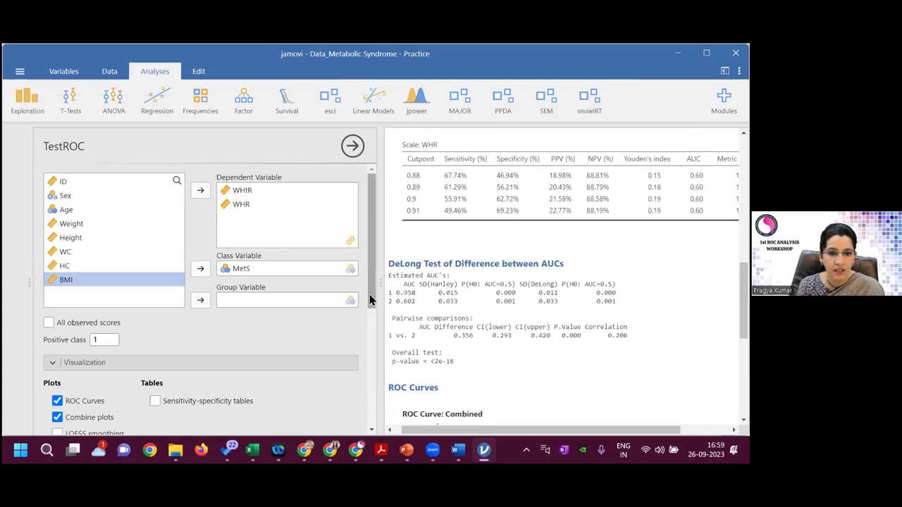
{"action": "left_click_drag", "start_coordinate": [370, 294], "coordinate": [370, 385]}
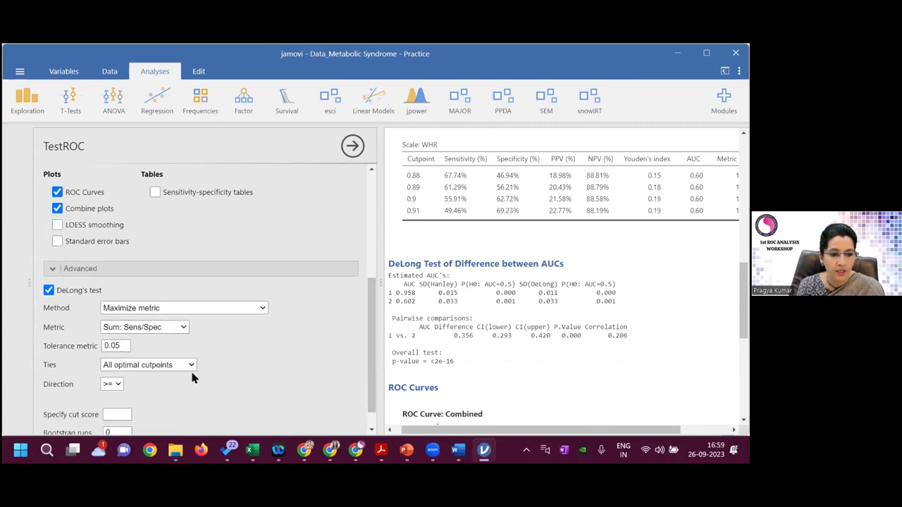
{"action": "left_click", "coordinate": [188, 365]}
{"action": "left_click", "coordinate": [265, 377]}
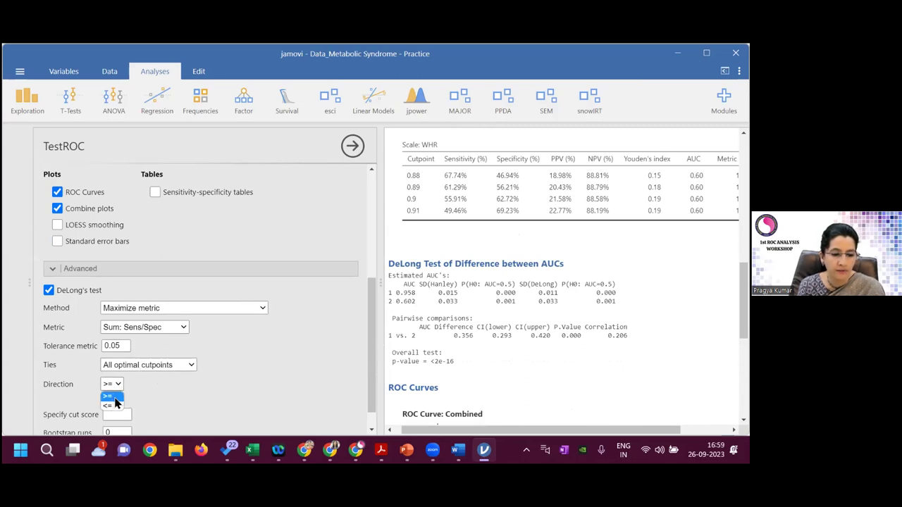
{"action": "left_click", "coordinate": [155, 386]}
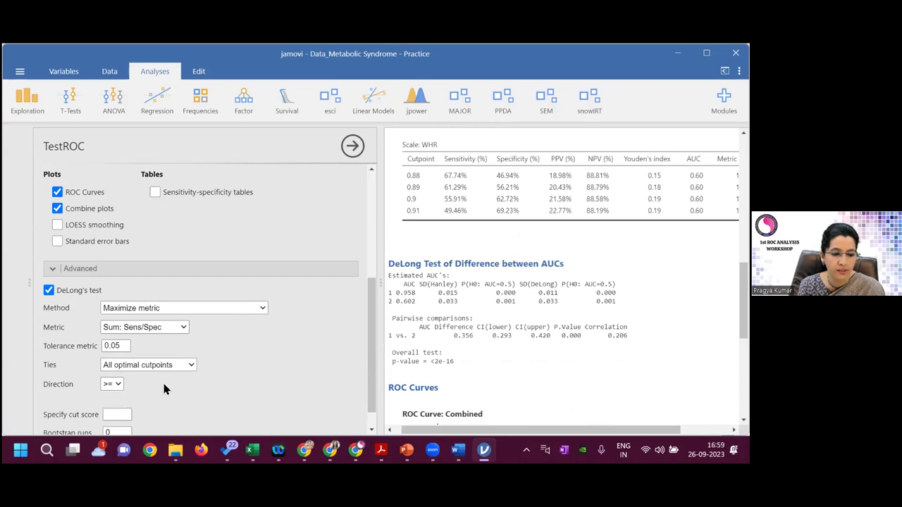
{"action": "scroll", "coordinate": [375, 372], "scroll_direction": "down", "scroll_amount": 1}
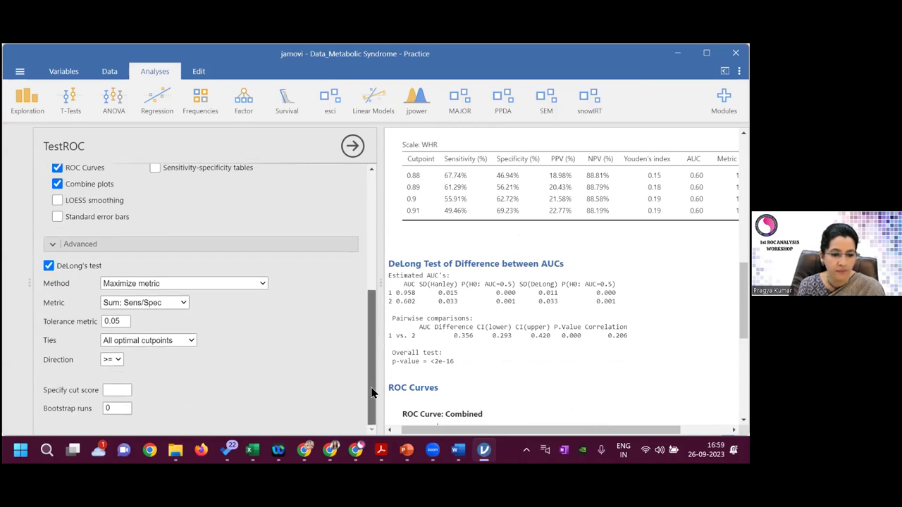
{"action": "left_click", "coordinate": [117, 393]}
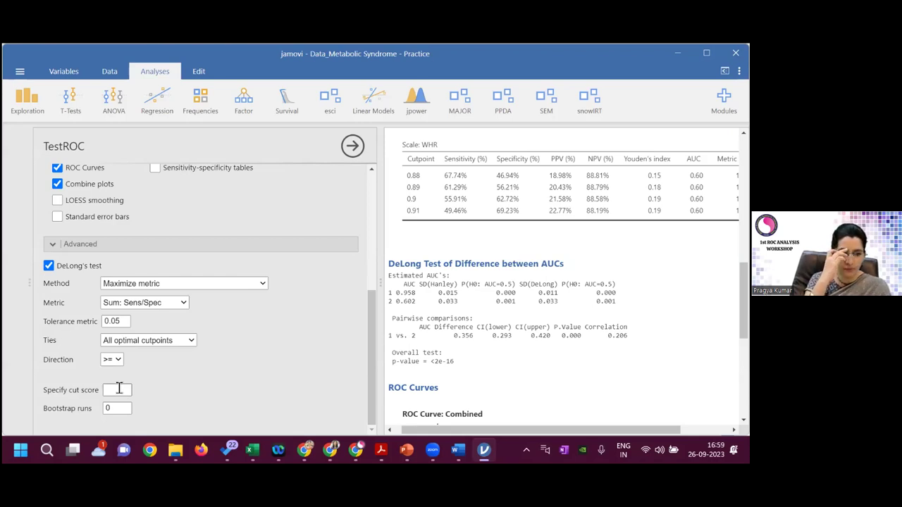
Switch the TestROC cutpoint metric to Odds Ratio
{"action": "left_click", "coordinate": [185, 303]}
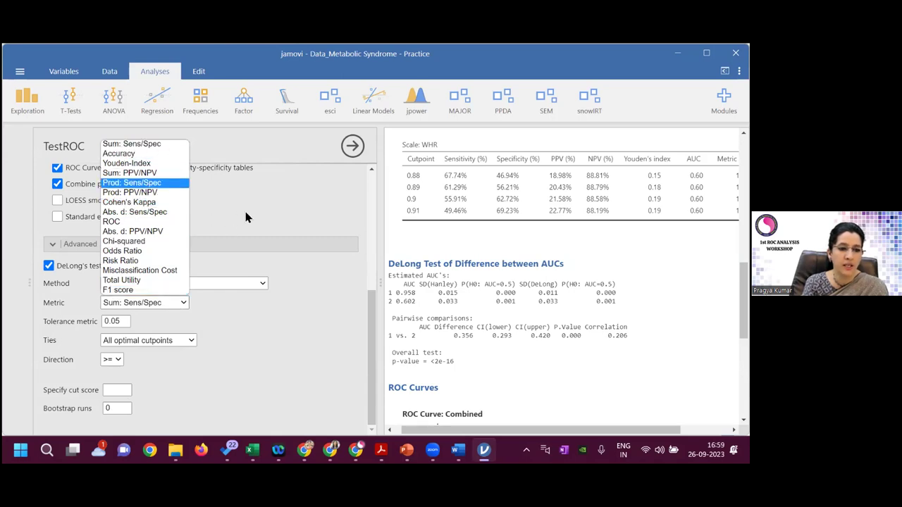
{"action": "left_click", "coordinate": [283, 223]}
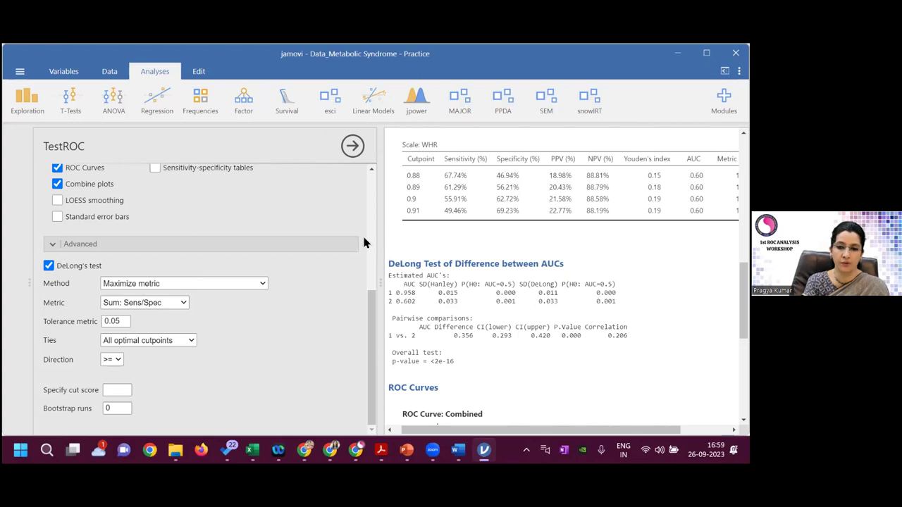
{"action": "left_click", "coordinate": [183, 304]}
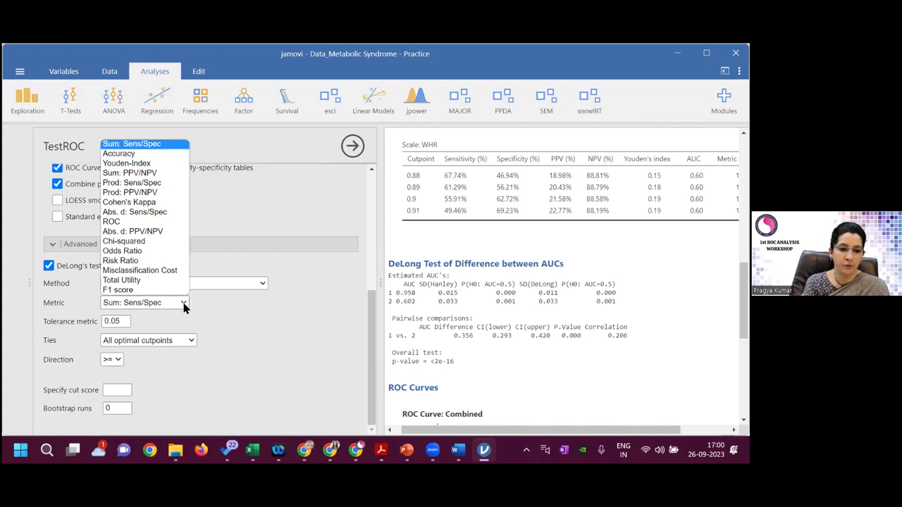
{"action": "left_click", "coordinate": [140, 270]}
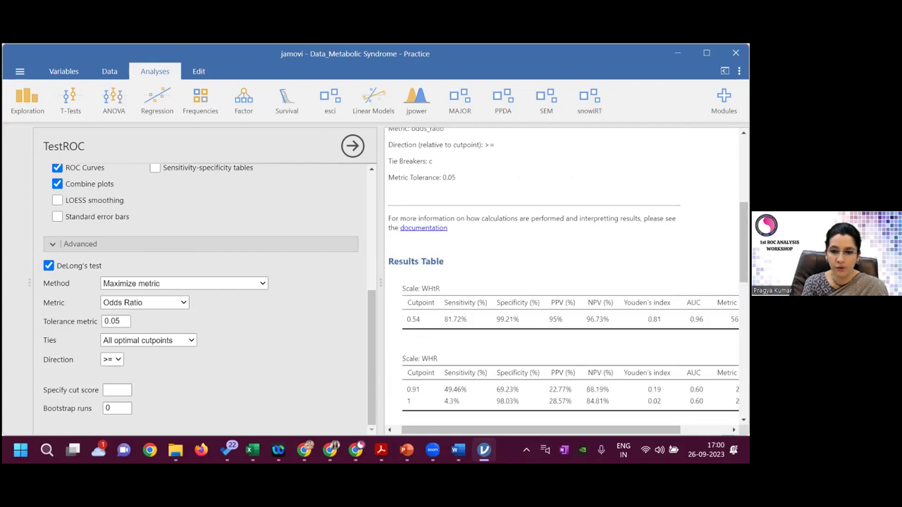
{"action": "scroll", "coordinate": [562, 281], "scroll_direction": "right", "scroll_amount": 1}
{"action": "scroll", "coordinate": [562, 282], "scroll_direction": "right", "scroll_amount": 3}
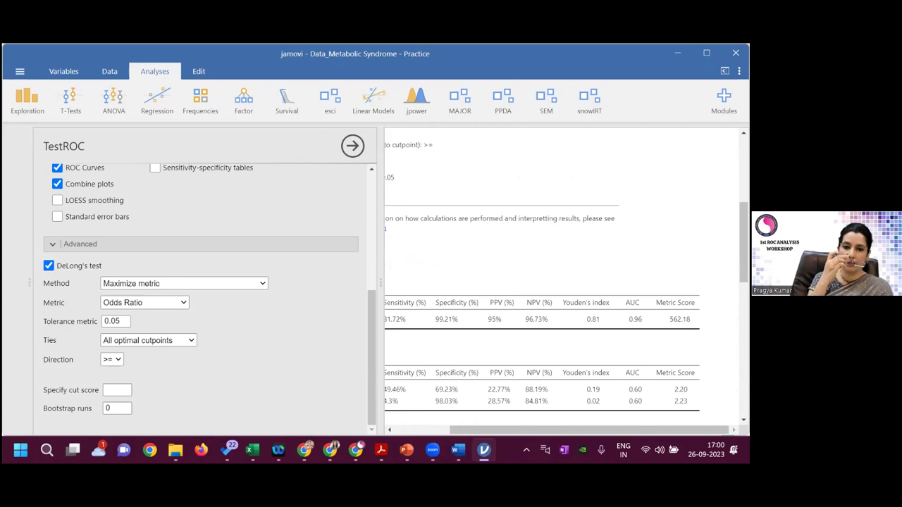
Set the cutpoint metric back to Sum: Sens/Spec, listing WHtR cutpoints 0.51–0.54
{"action": "left_click", "coordinate": [185, 303]}
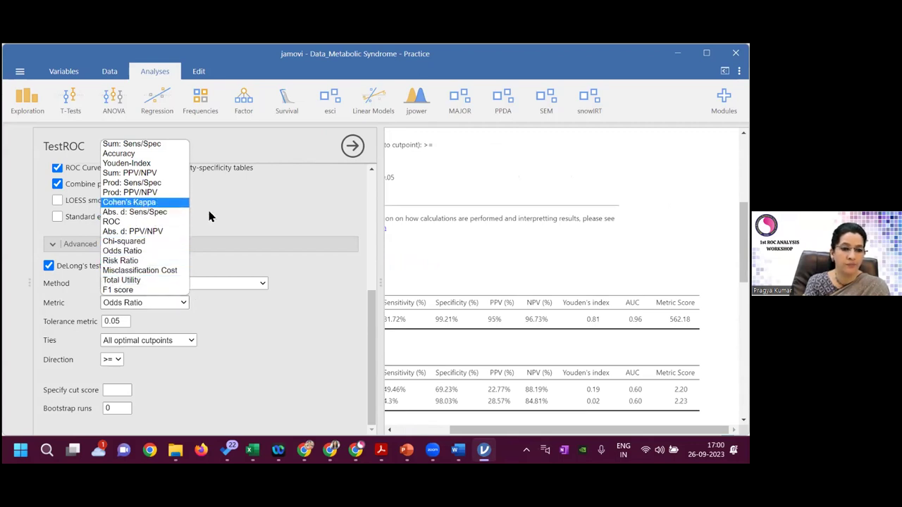
{"action": "left_click", "coordinate": [321, 341]}
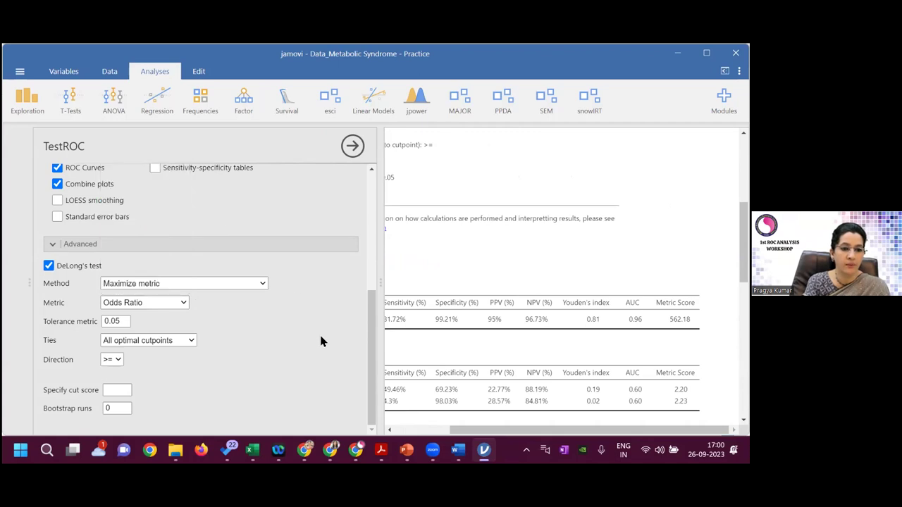
{"action": "left_click", "coordinate": [184, 304]}
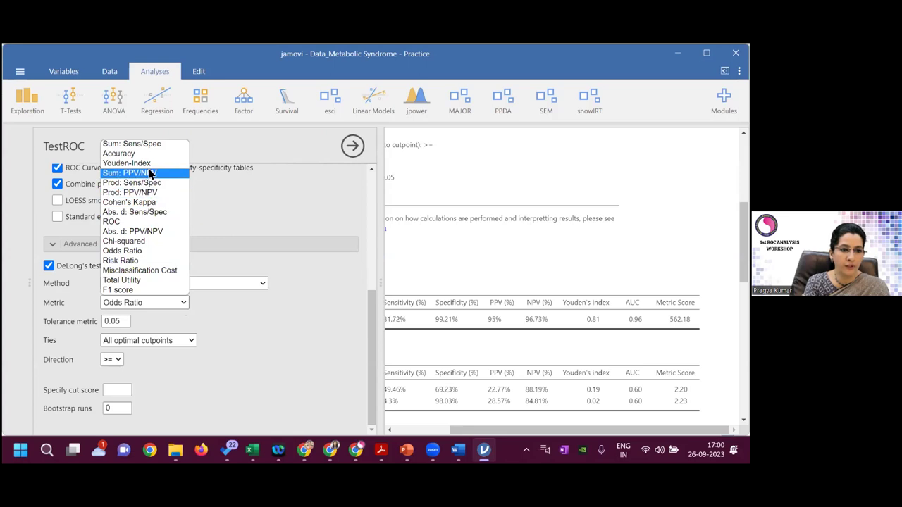
{"action": "left_click", "coordinate": [150, 145]}
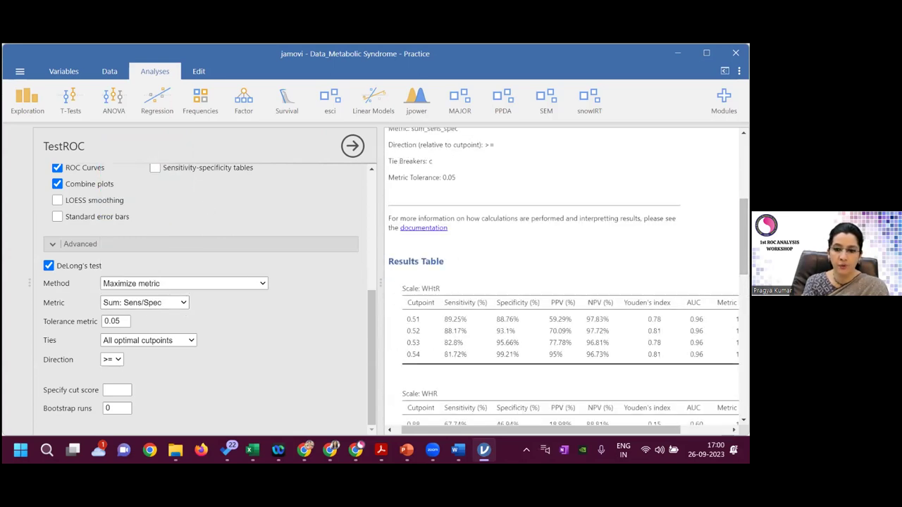
{"action": "left_click_drag", "start_coordinate": [541, 429], "coordinate": [576, 429]}
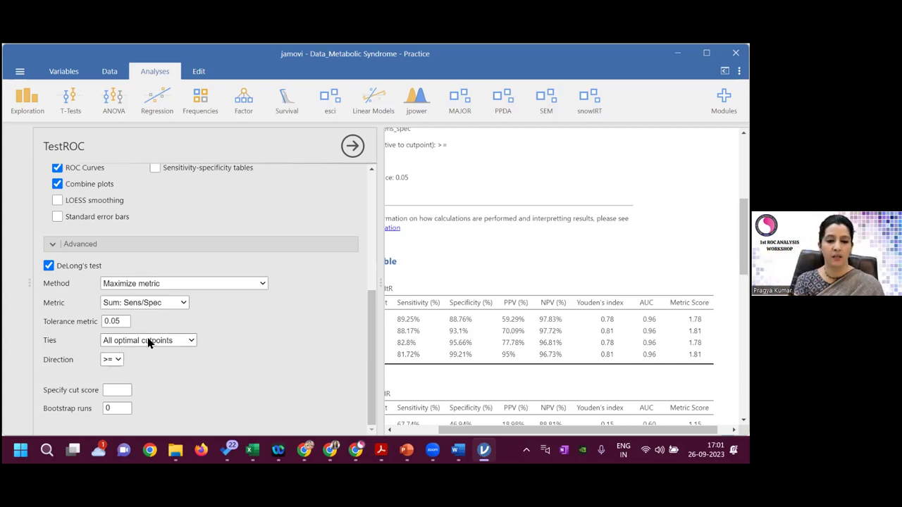
{"action": "left_click_drag", "start_coordinate": [368, 342], "coordinate": [373, 257]}
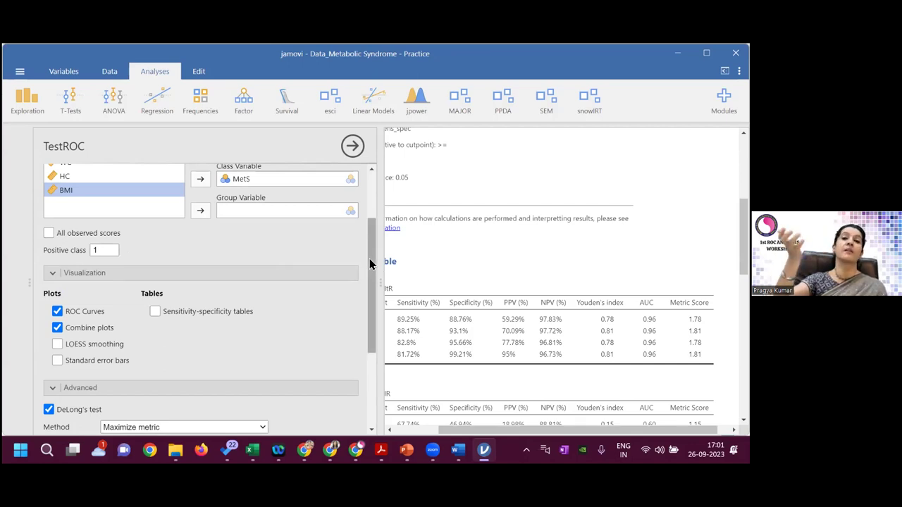
{"action": "left_click_drag", "start_coordinate": [369, 258], "coordinate": [369, 360]}
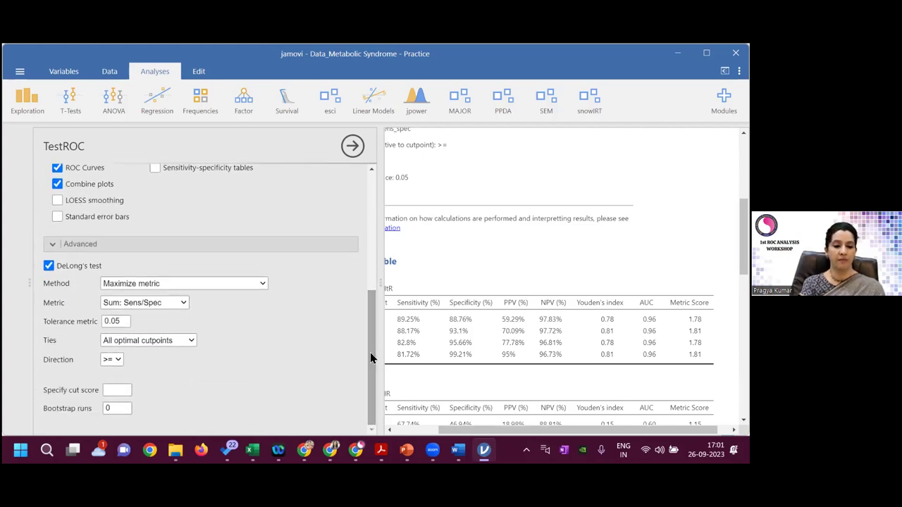
{"action": "left_click", "coordinate": [117, 360]}
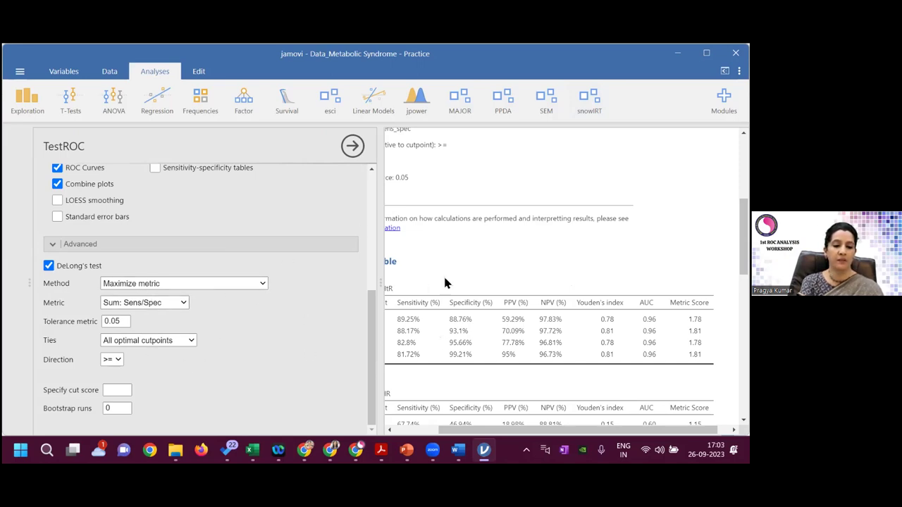
Scroll the results to the top and bring up jamovi's global settings (Default theme, Dark2 palette)
{"action": "left_click_drag", "start_coordinate": [578, 430], "coordinate": [534, 430]}
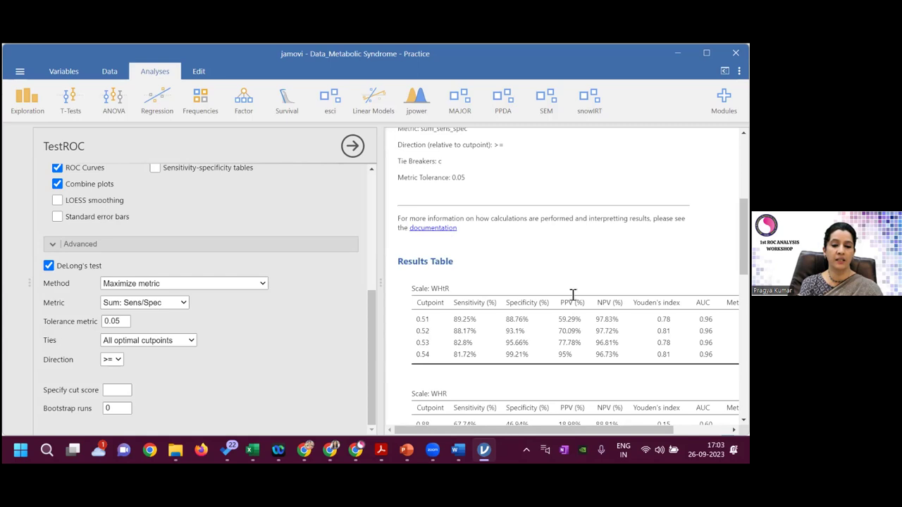
{"action": "left_click_drag", "start_coordinate": [743, 236], "coordinate": [743, 340]}
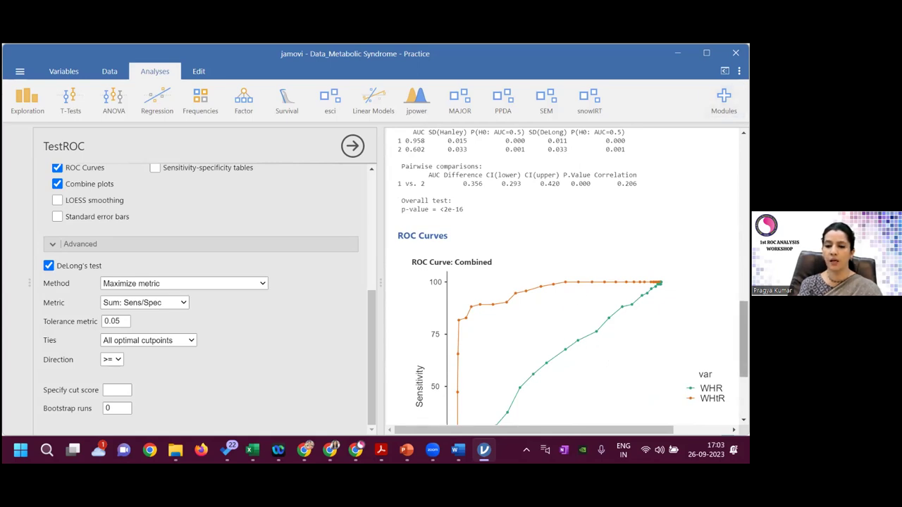
{"action": "scroll", "coordinate": [568, 276], "scroll_direction": "up", "scroll_amount": 15}
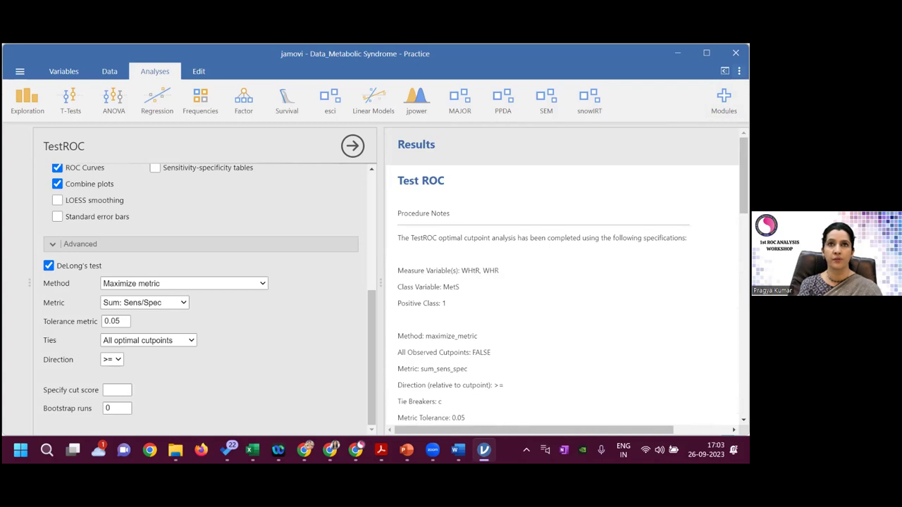
{"action": "left_click", "coordinate": [739, 71]}
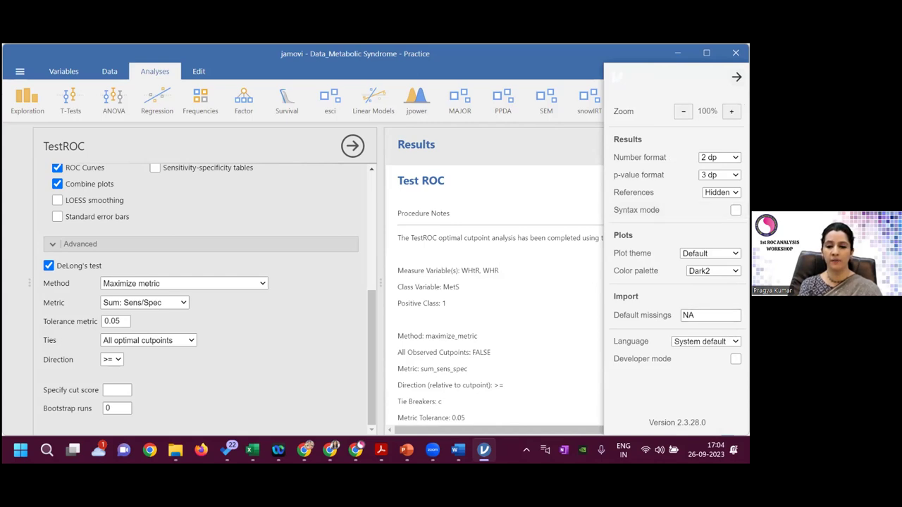
Set the global plot theme to Hadley and check the restyled ROC curve
{"action": "left_click", "coordinate": [710, 253]}
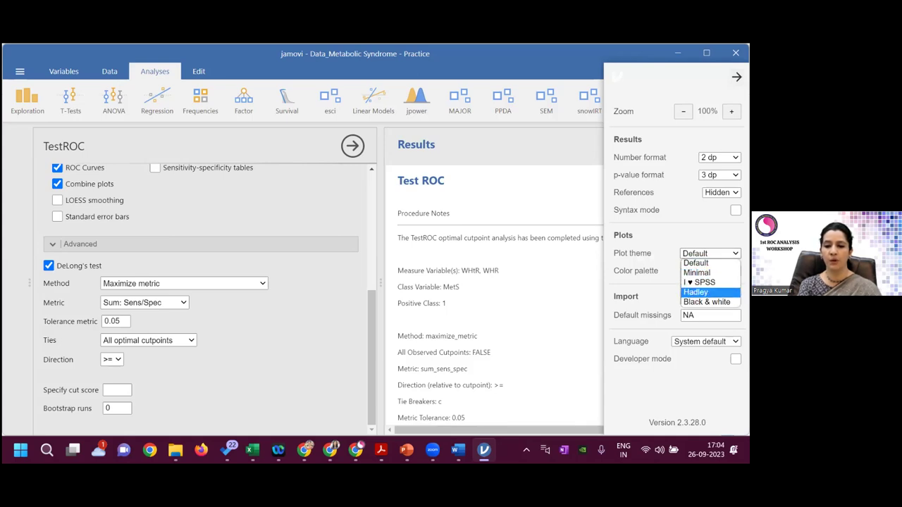
{"action": "left_click", "coordinate": [696, 292]}
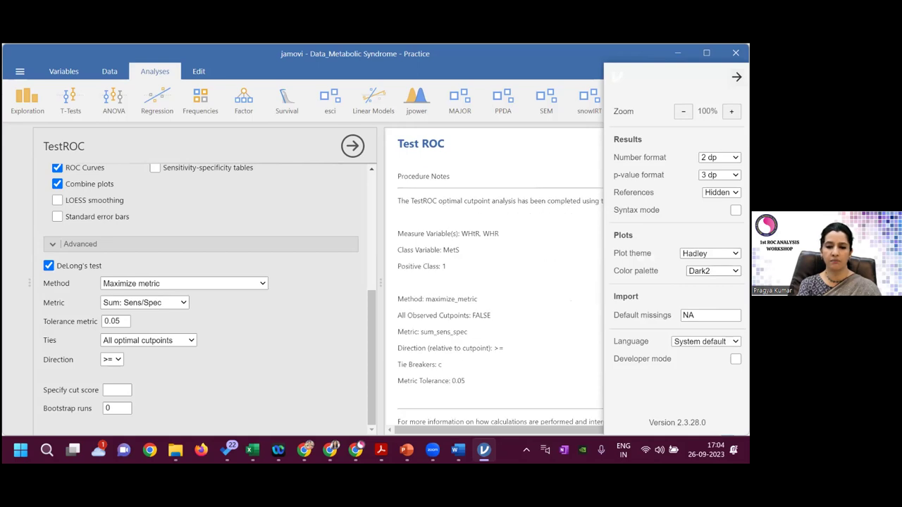
{"action": "left_click", "coordinate": [584, 147]}
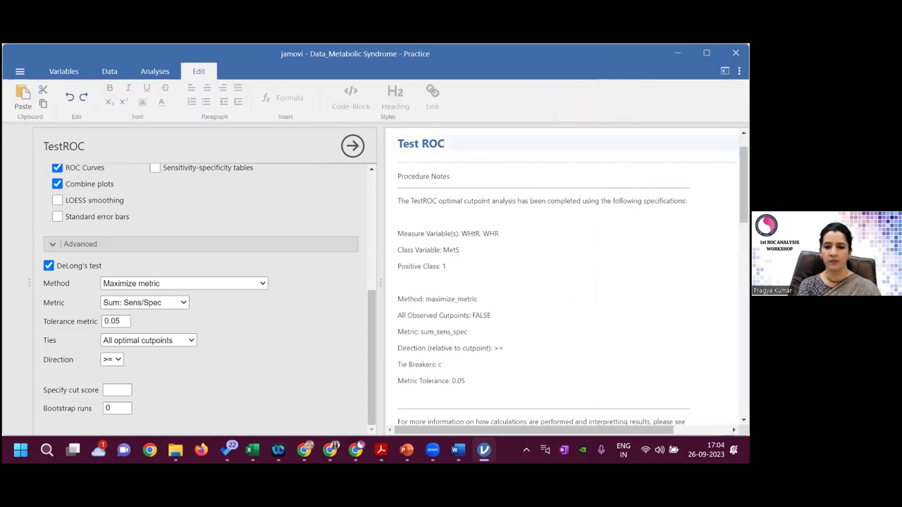
{"action": "scroll", "coordinate": [567, 282], "scroll_direction": "down", "scroll_amount": 15}
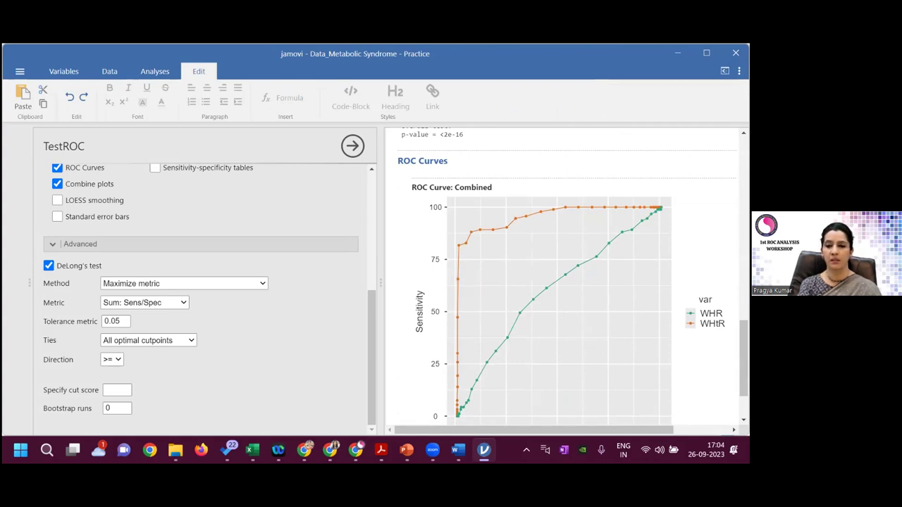
{"action": "scroll", "coordinate": [567, 282], "scroll_direction": "up", "scroll_amount": 12}
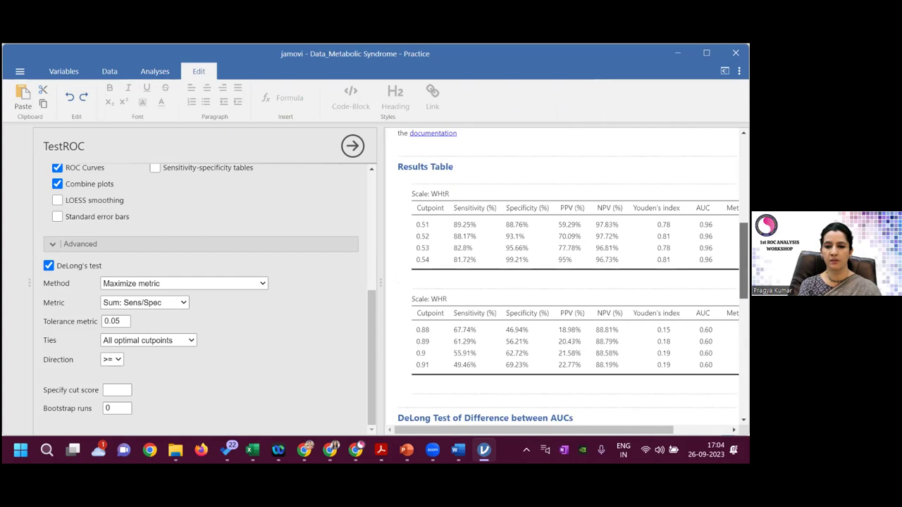
Change the plot colour palette from Dark2 to jmv
{"action": "left_click", "coordinate": [739, 71]}
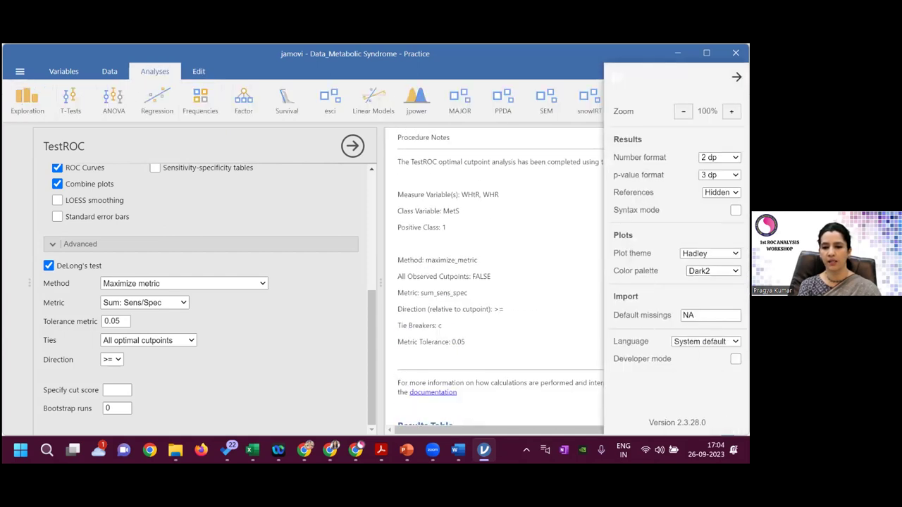
{"action": "left_click", "coordinate": [713, 271]}
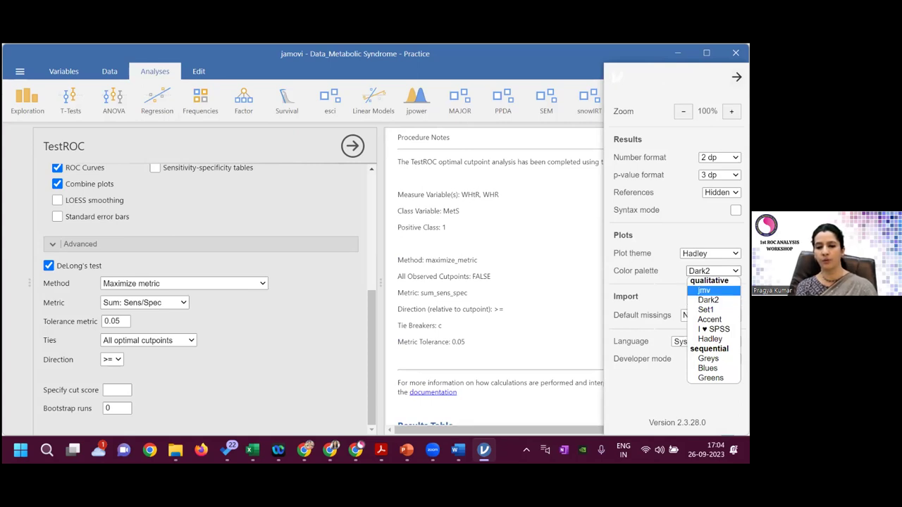
{"action": "left_click", "coordinate": [705, 290]}
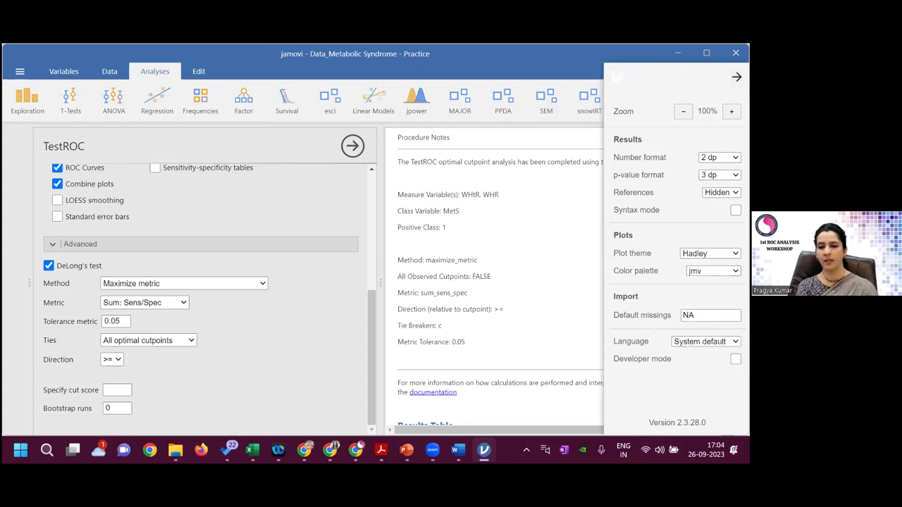
{"action": "left_click", "coordinate": [575, 304]}
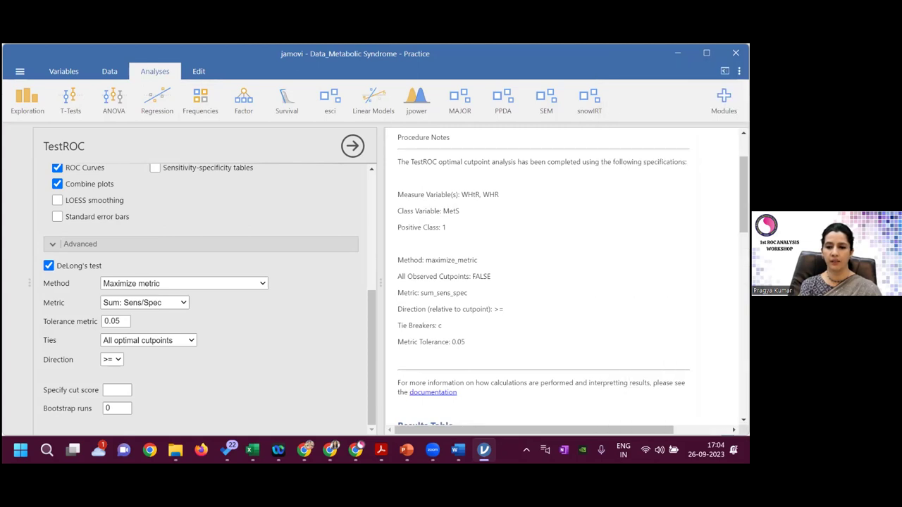
{"action": "scroll", "coordinate": [572, 282], "scroll_direction": "down", "scroll_amount": 10}
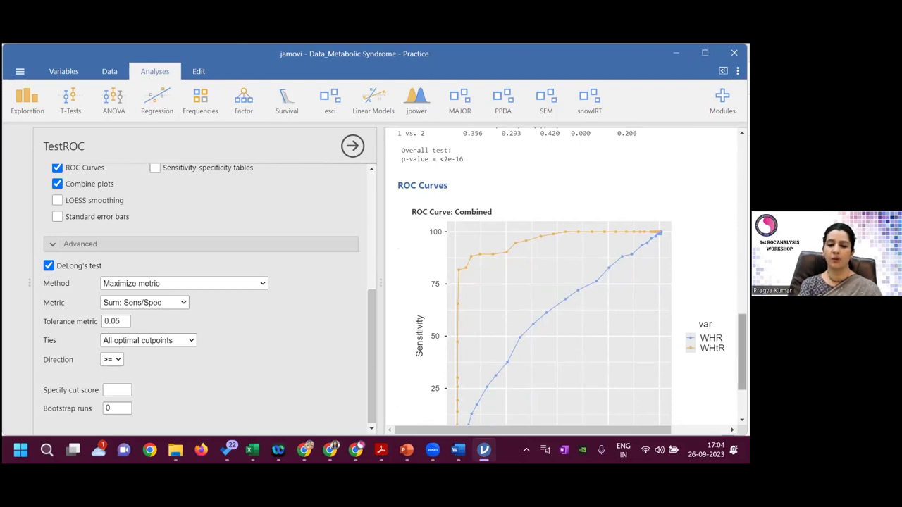
{"action": "scroll", "coordinate": [572, 282], "scroll_direction": "up", "scroll_amount": 1}
{"action": "scroll", "coordinate": [572, 282], "scroll_direction": "down", "scroll_amount": 3}
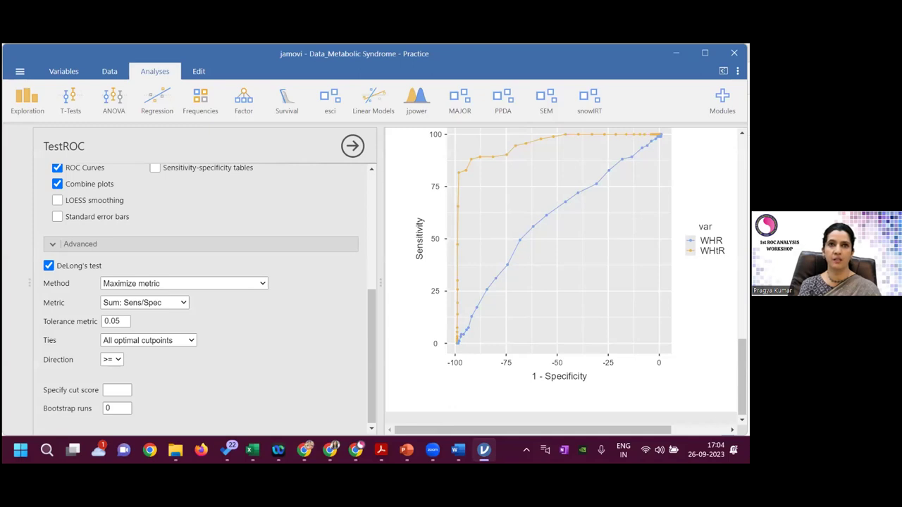
{"action": "left_click_drag", "start_coordinate": [742, 376], "coordinate": [742, 196]}
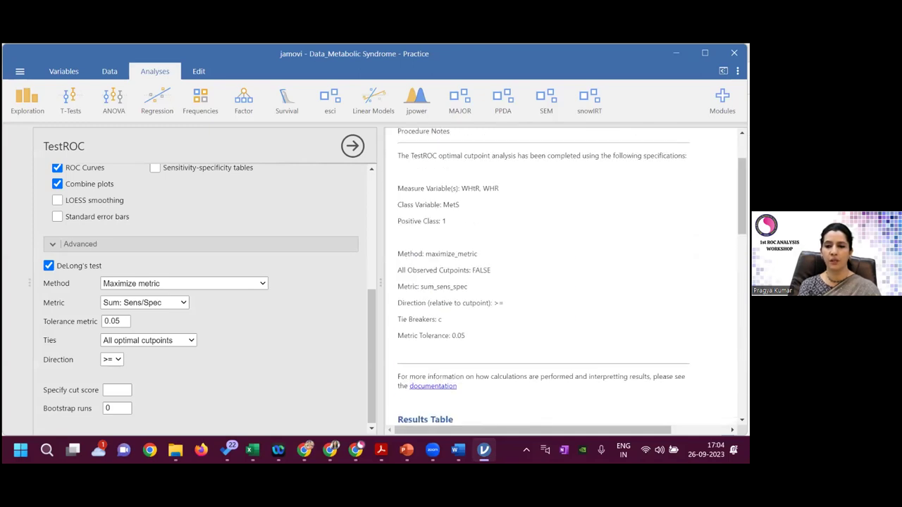
{"action": "left_click", "coordinate": [737, 71]}
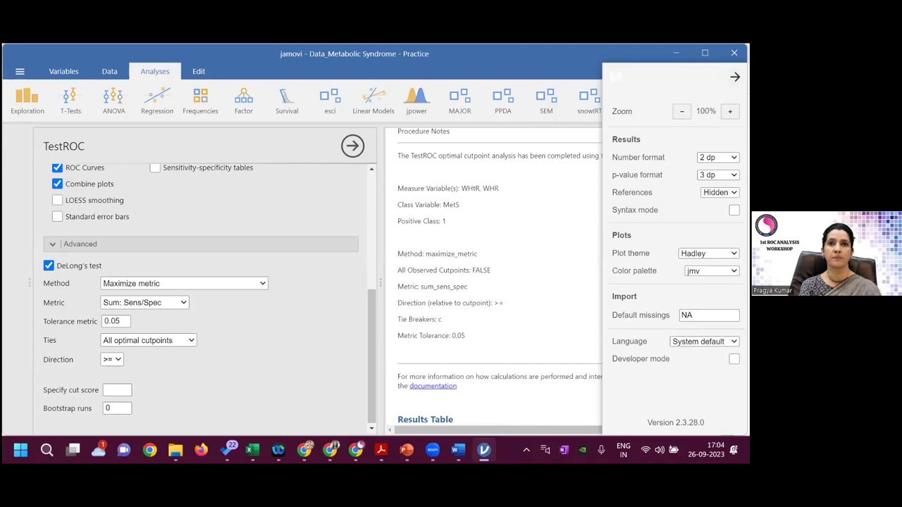
{"action": "left_click", "coordinate": [556, 258]}
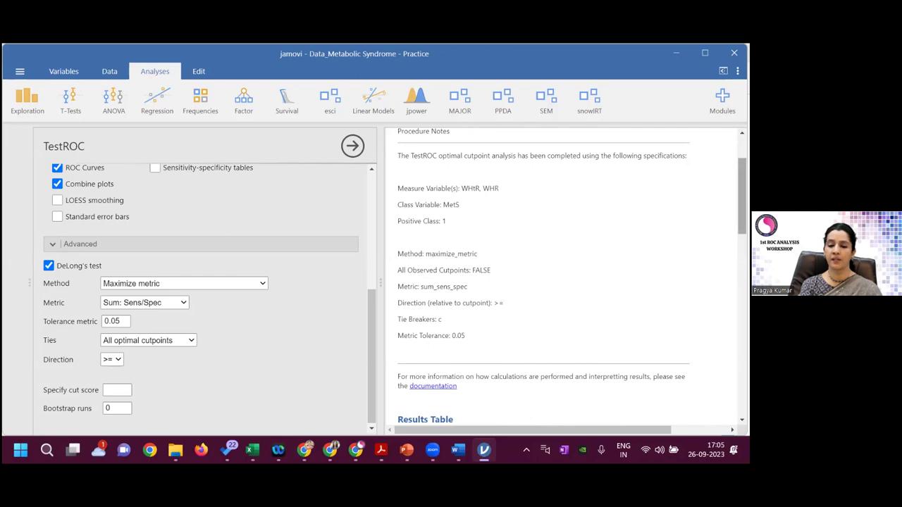
{"action": "scroll", "coordinate": [563, 282], "scroll_direction": "up", "scroll_amount": 2}
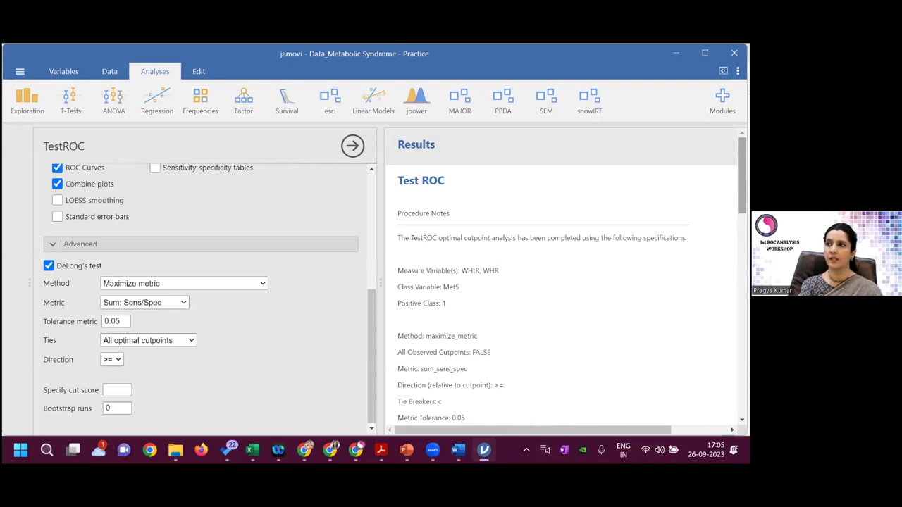
{"action": "scroll", "coordinate": [564, 282], "scroll_direction": "down", "scroll_amount": 5}
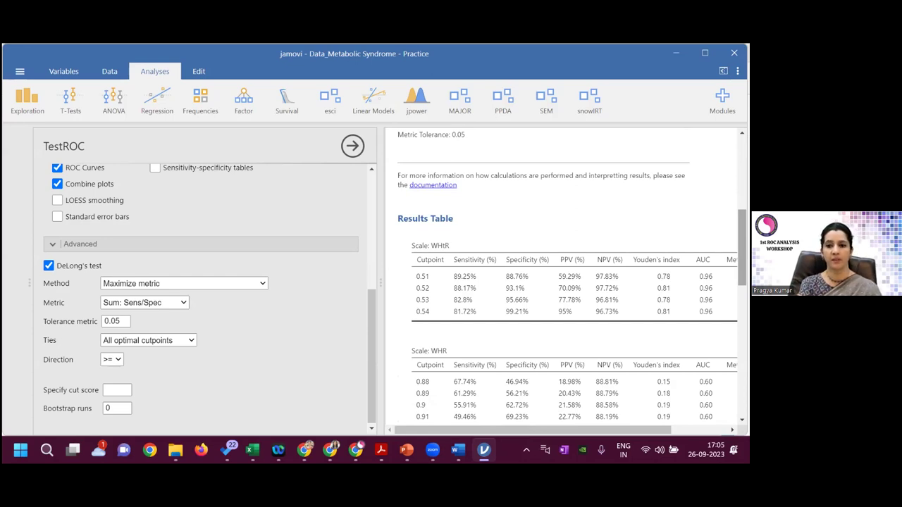
{"action": "scroll", "coordinate": [567, 275], "scroll_direction": "up", "scroll_amount": 8}
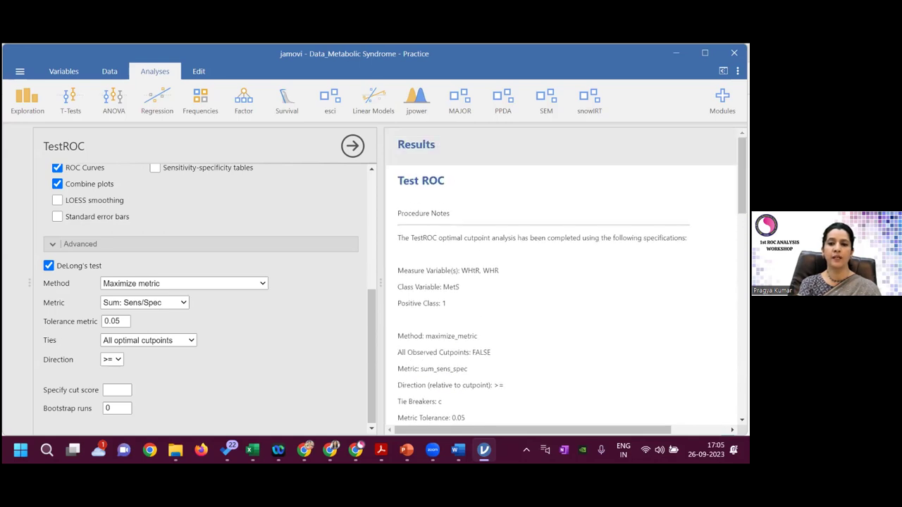